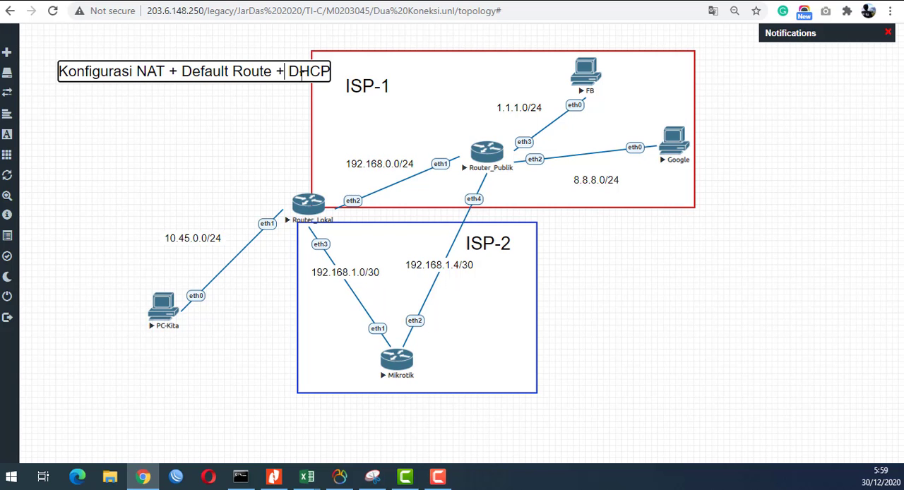
- Change the topology title's ending from DHCP so it reads "Konfigurasi NAT + Default Route + Dual ISP"
key(Delete)
key(Delete)
key(Delete)
key(Delete)
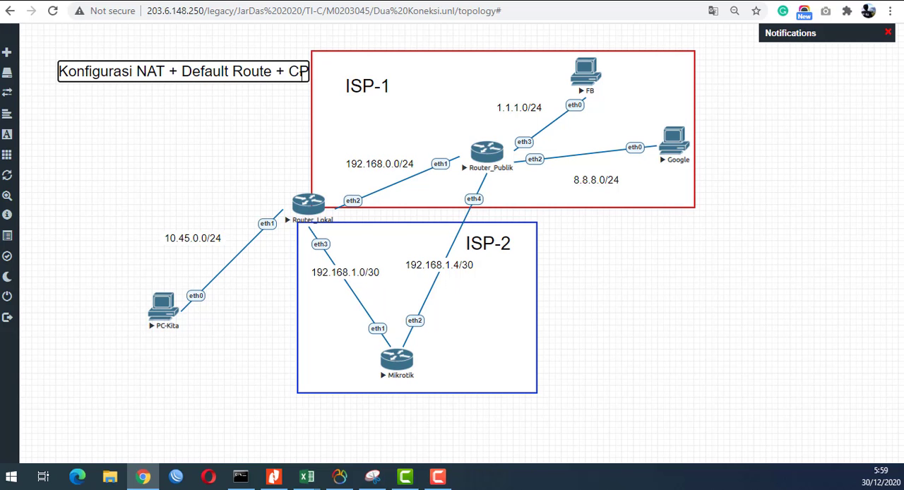
text(Dual ISP)
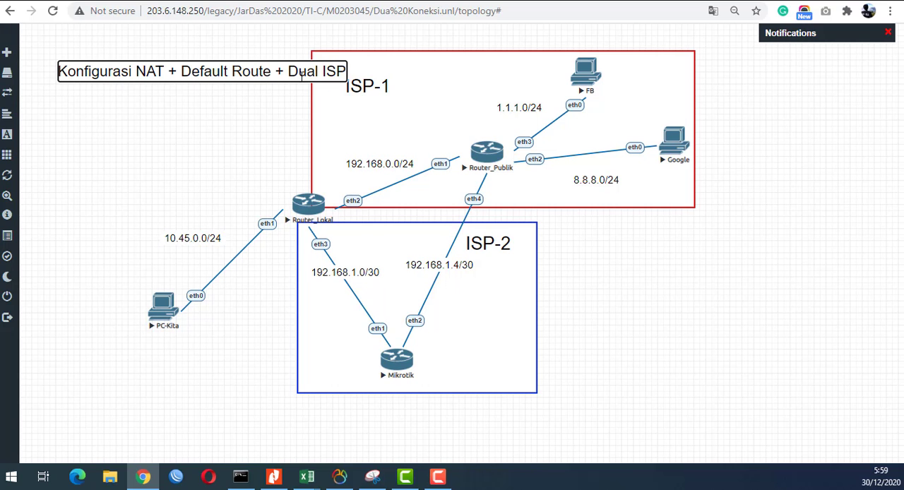
click(227, 121)
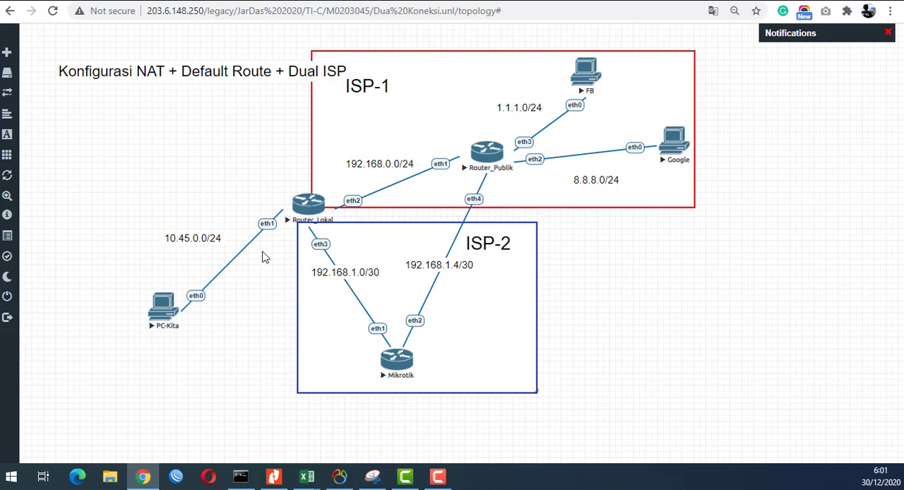
- Open the Router_Lokal console and print its configured IP addresses
drag(311, 206, 312, 204)
click(311, 203)
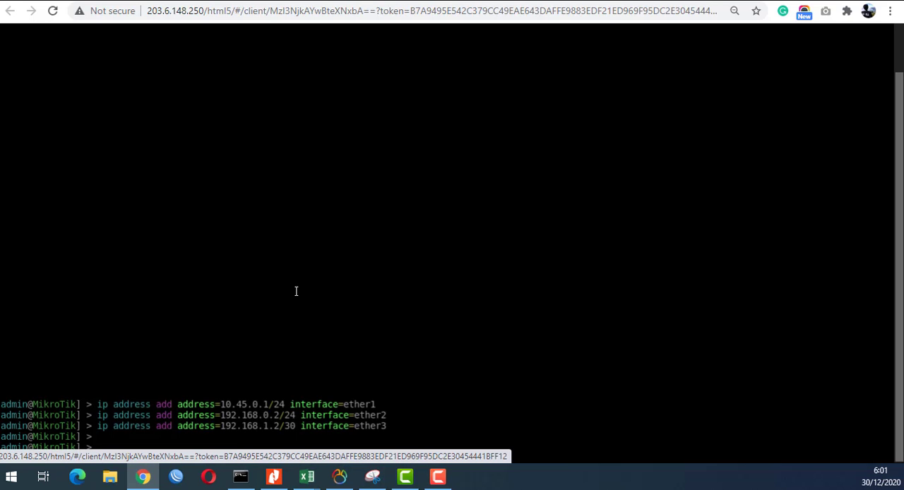
text(ip address prin)
key(Return)
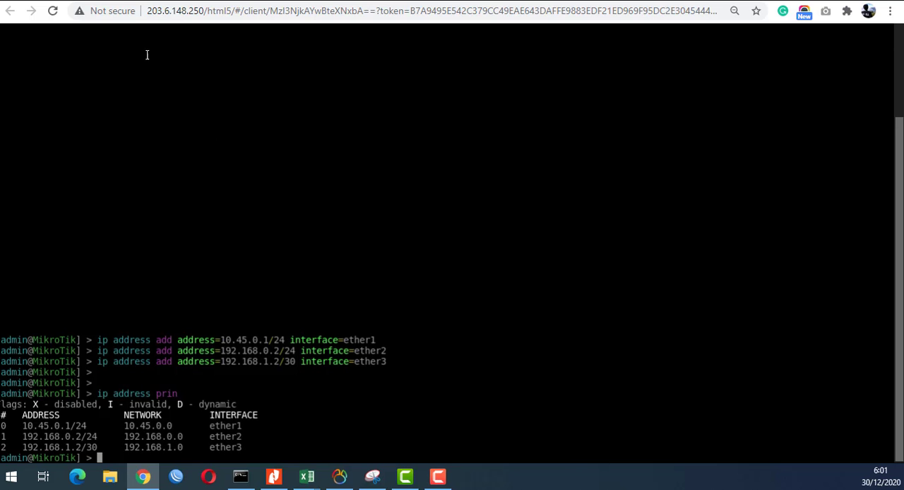
- Return to the topology, open the Mikrotik router's console and print its IP addresses
click(116, 1)
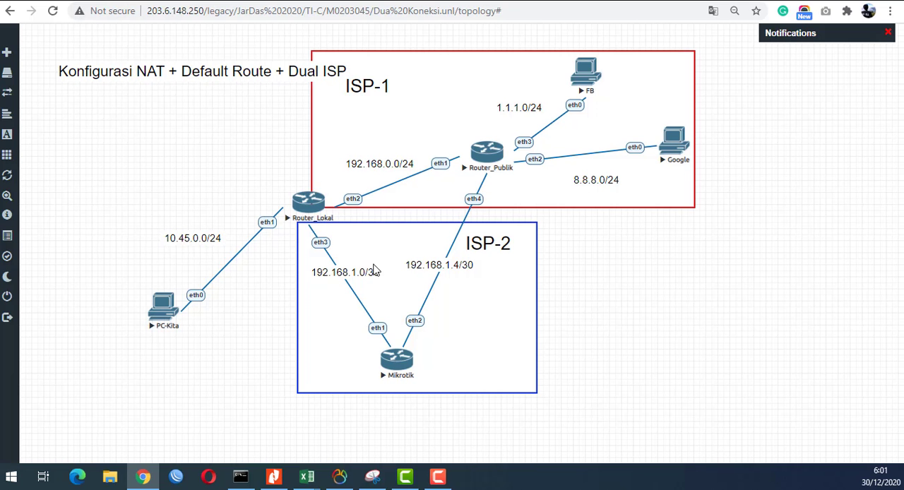
click(396, 359)
text(ip address print)
key(Return)
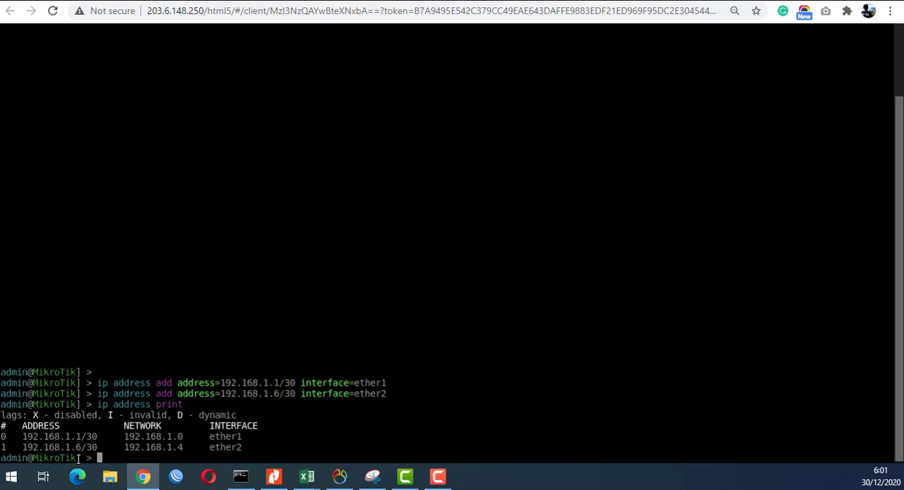
- Return to the topology, open the Router_Publik console and print its IP addresses
click(86, 1)
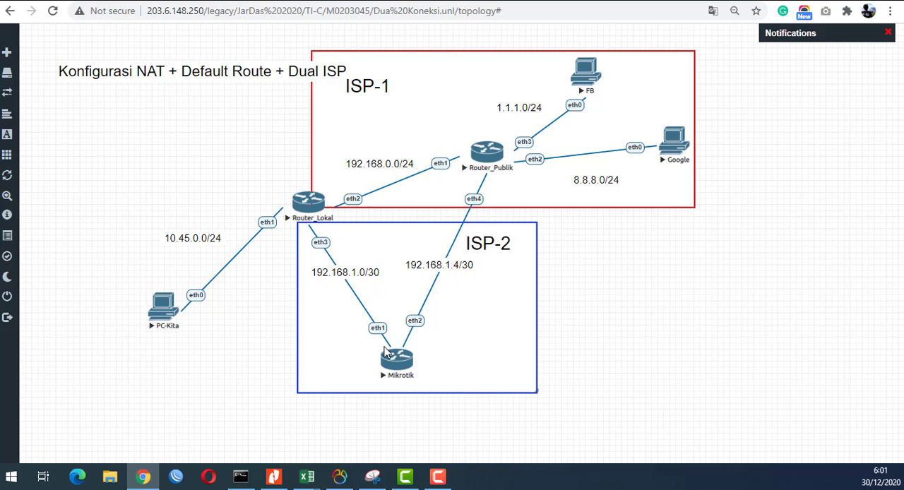
click(486, 155)
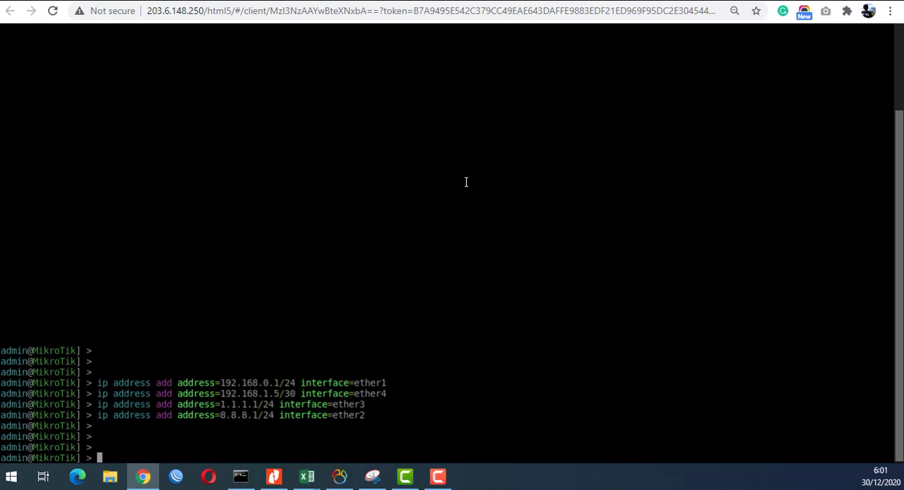
text(ip address print)
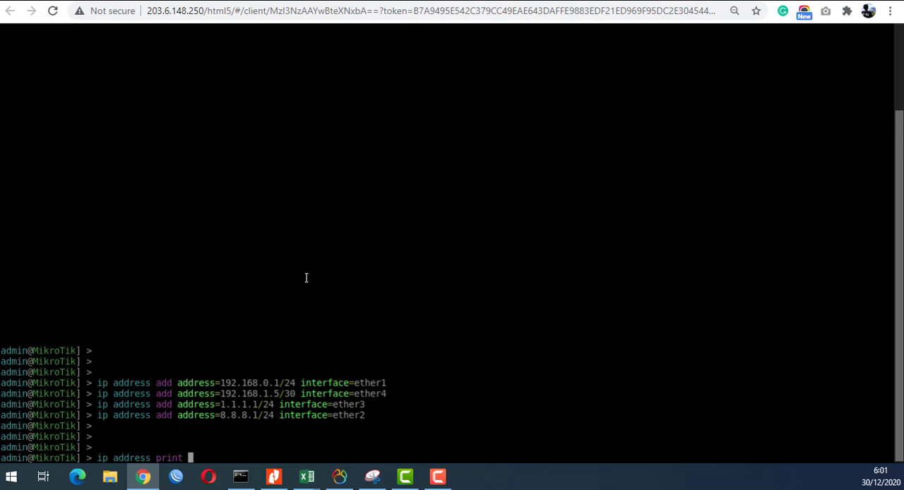
key(Return)
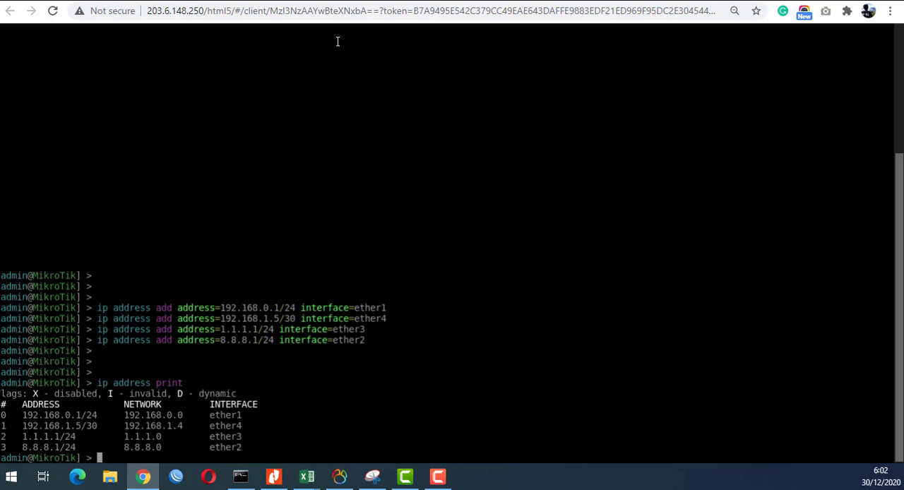
- On the Mikrotik router in ISP-2, add a default route with destination 0.0.0.0/0 and gateway 192.168.1.5
click(268, 1)
click(154, 1)
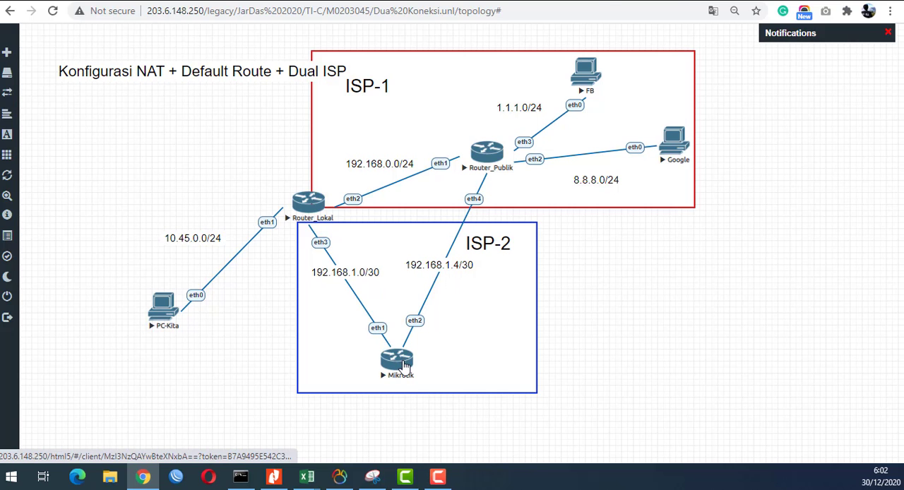
click(405, 365)
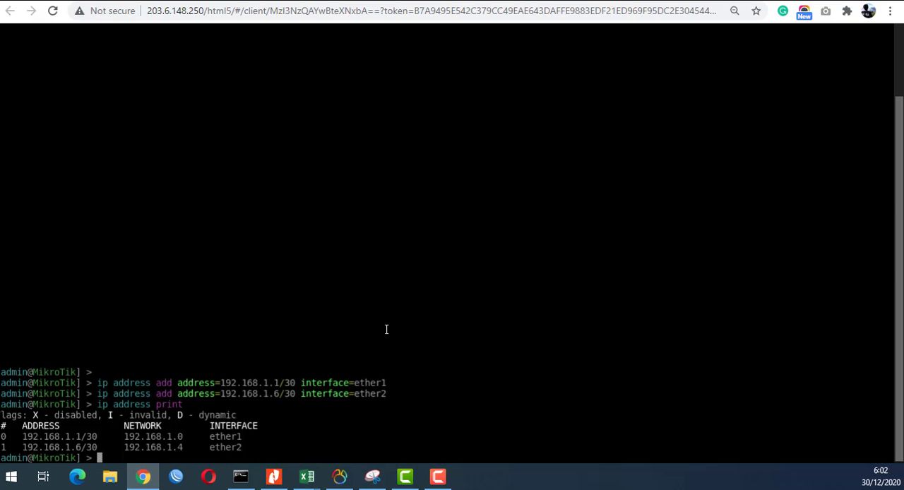
text(ip route add dst-address=)
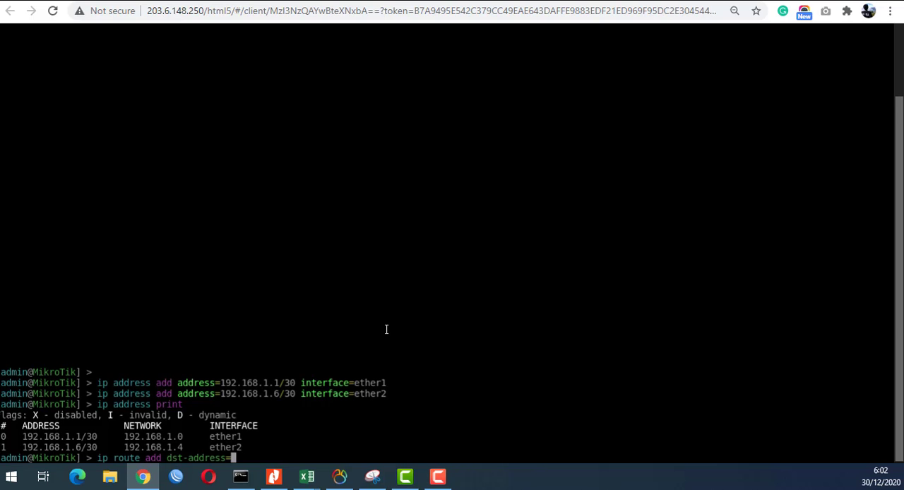
text(0.0.0.0/0 g)
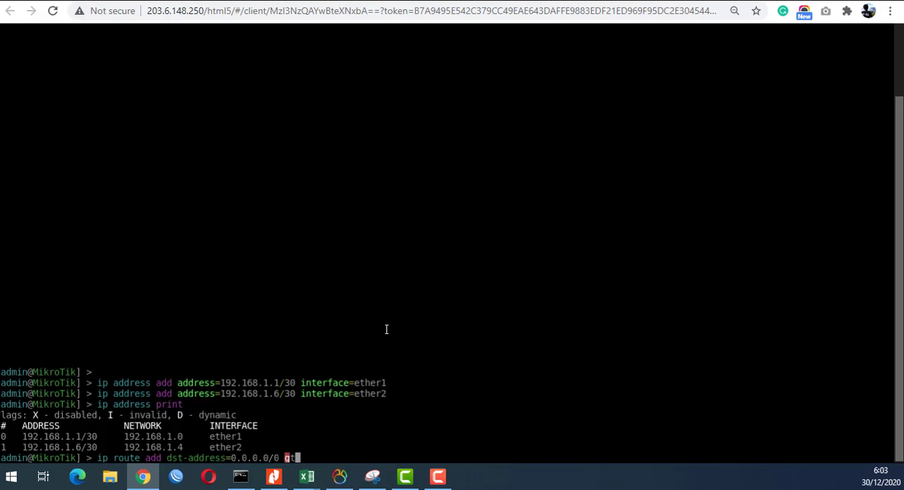
key(Tab)
click(92, 2)
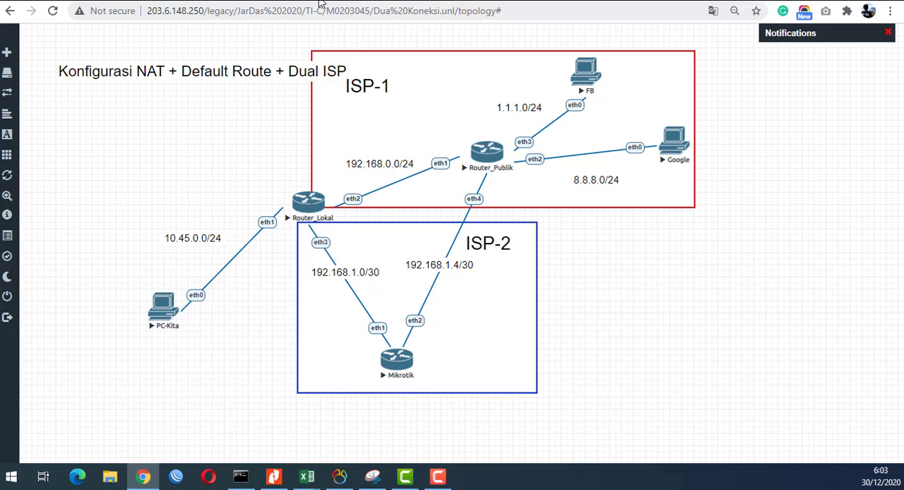
click(397, 359)
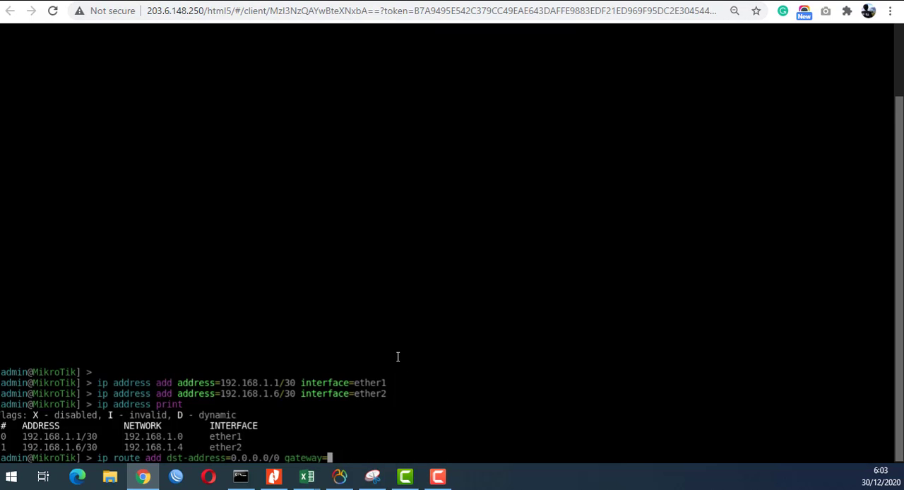
text(192.168.1.5)
key(Return)
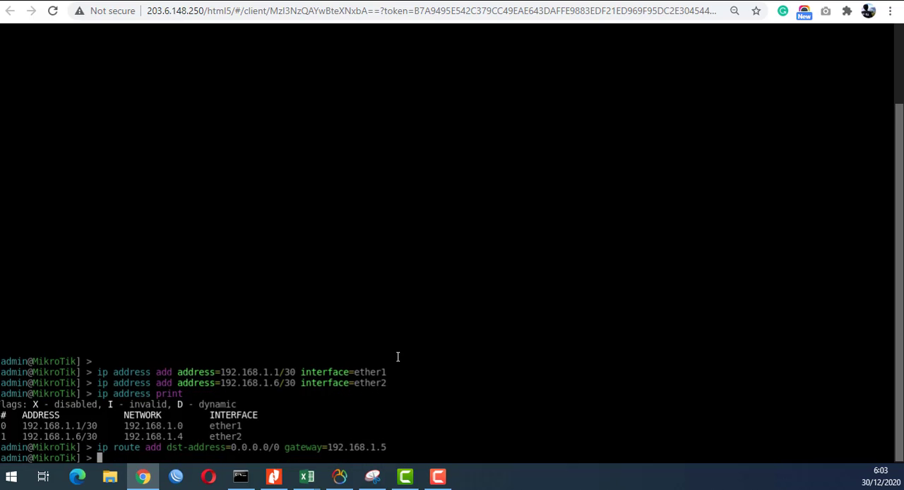
- Add a firewall NAT rule on the Mikrotik router with chain srcnat, out-interface ether2 and action masquerade
text(ip firewall nat )
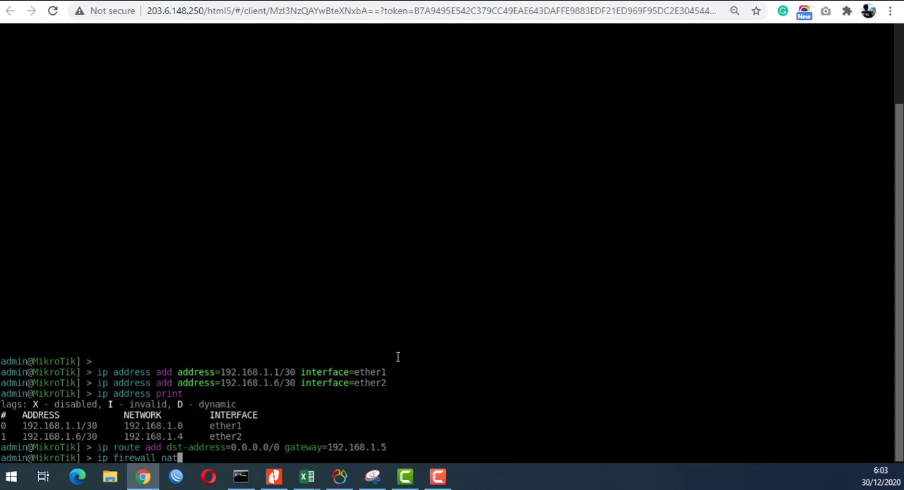
text(add )
text(s)
key(BackSpace)
key(BackSpace)
text(chain=srcnat )
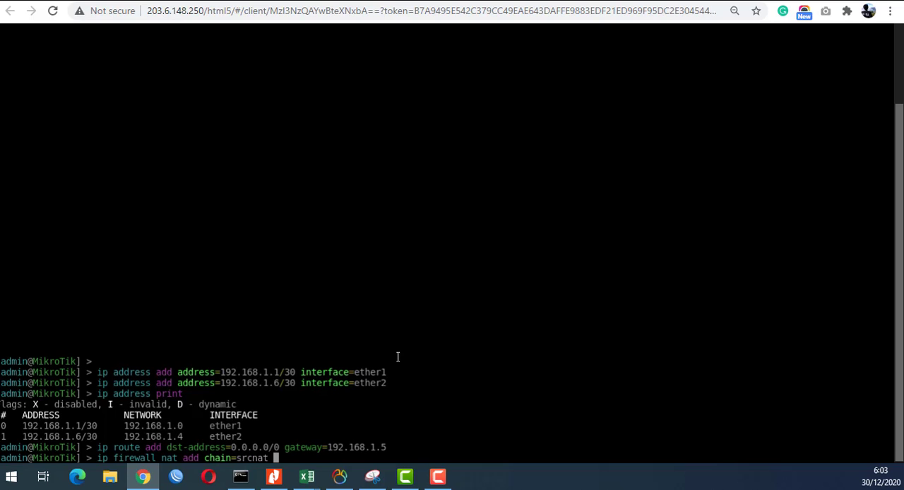
text(out-interface=e)
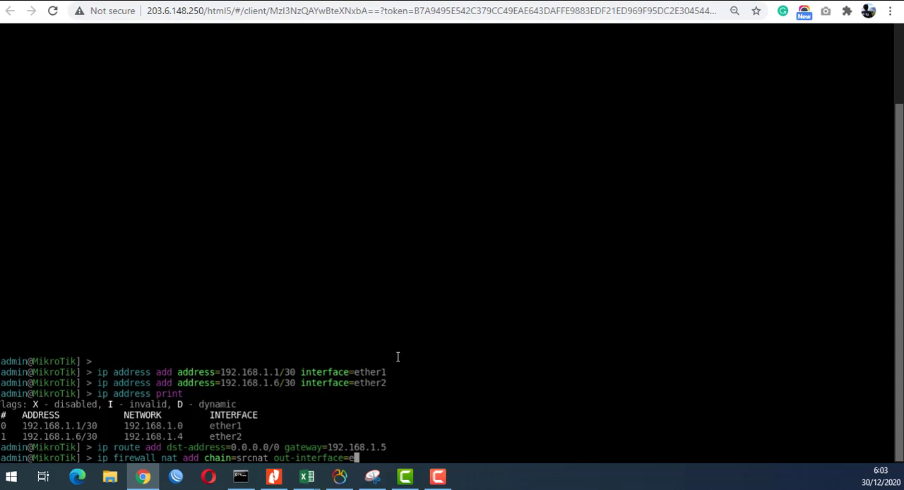
text(ther2 action=masquerade)
key(Return)
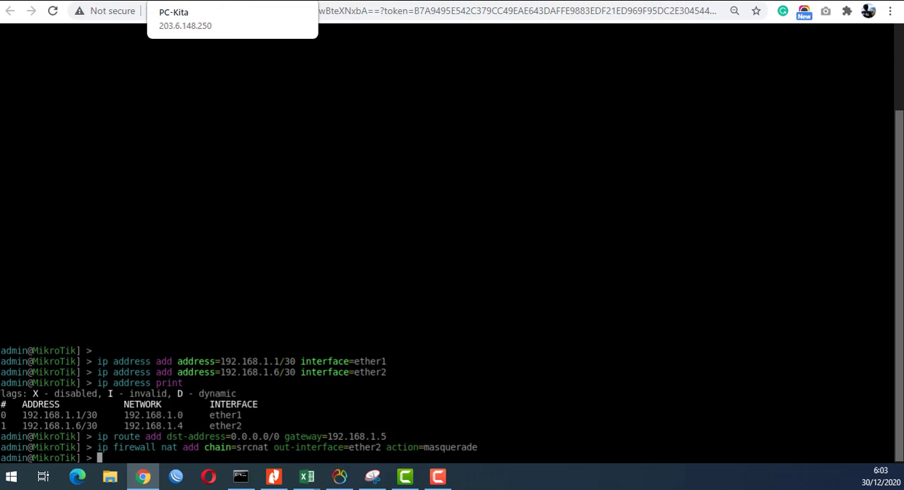
- Go back to the Router_Publik console and print its IP address list again
click(78, 1)
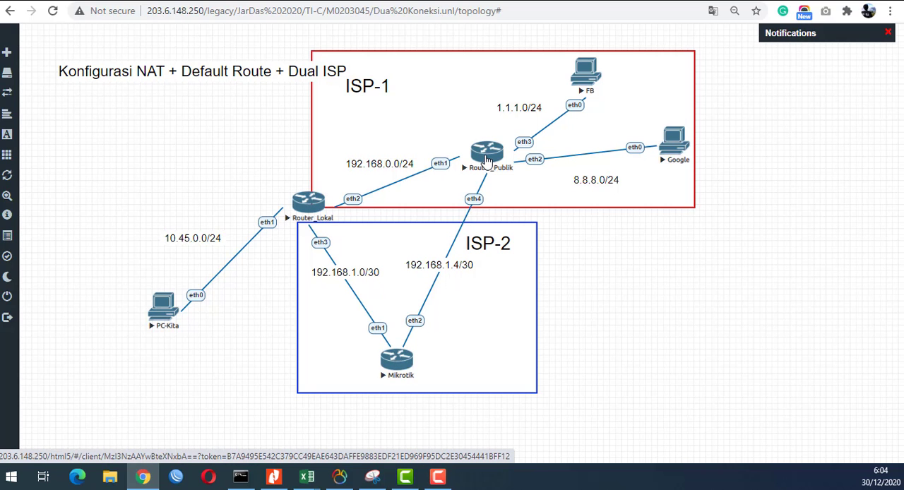
click(485, 160)
text(ip address print)
key(Return)
text(i)
key(BackSpace)
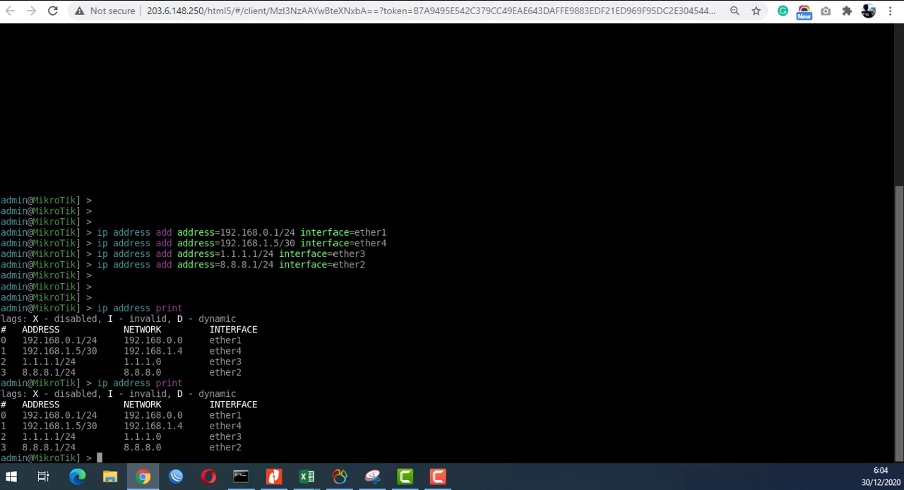
- Open the Google PC's console from the topology and display the list of available commands
click(110, 0)
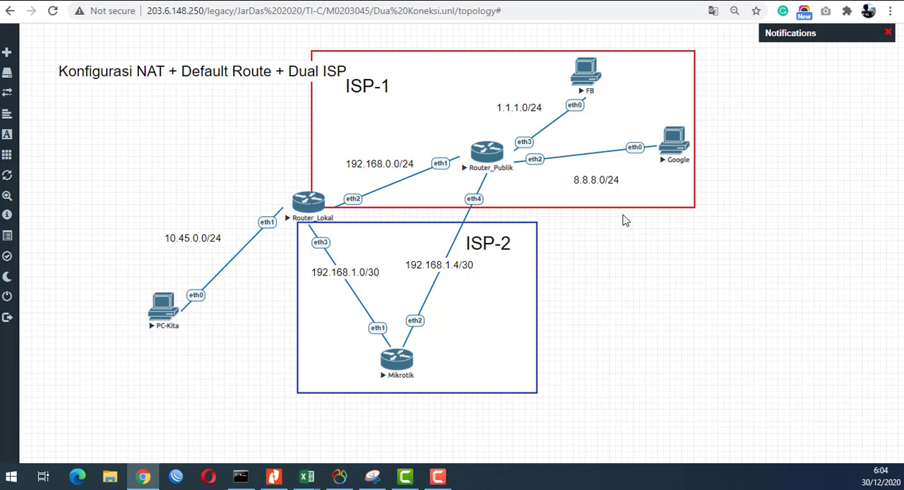
click(681, 151)
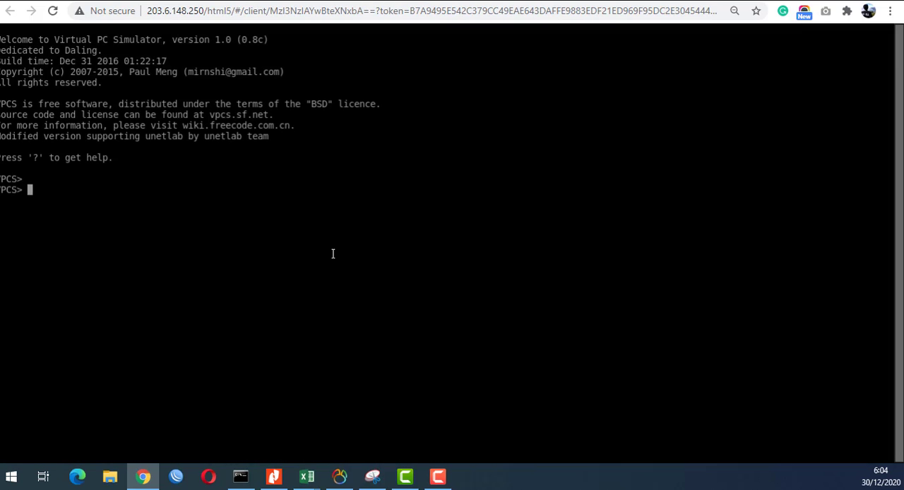
text(i)
key(BackSpace)
text(?)
key(Return)
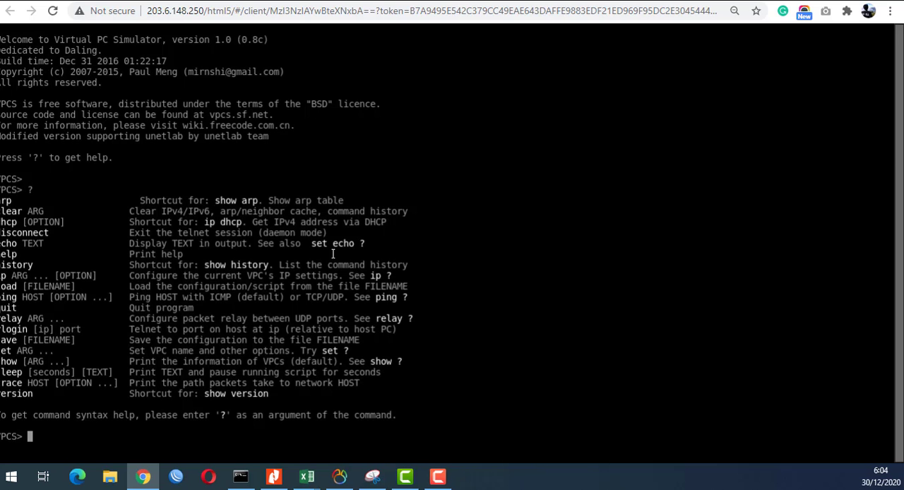
- Assign the Google PC the IP address 8.8.8.8/24 with gateway 8.8.8.1
text(ip 8.8.8.8/24 8.8.8)
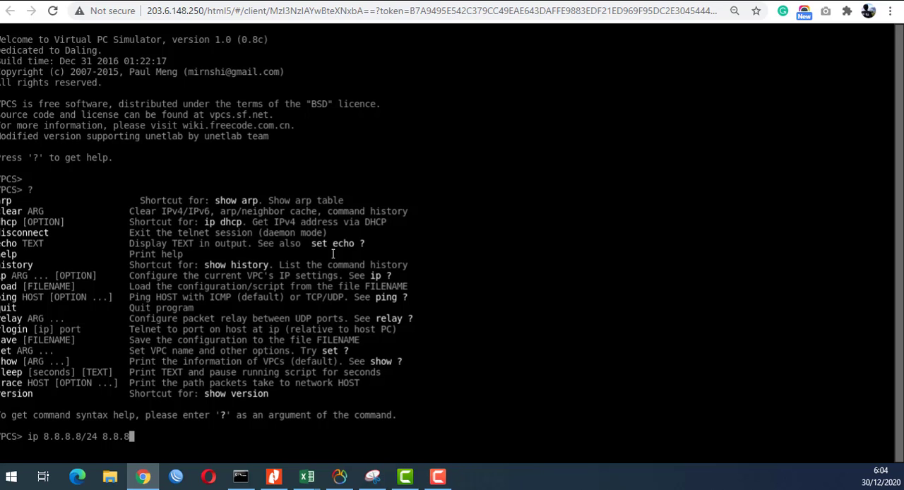
text(.1)
key(Return)
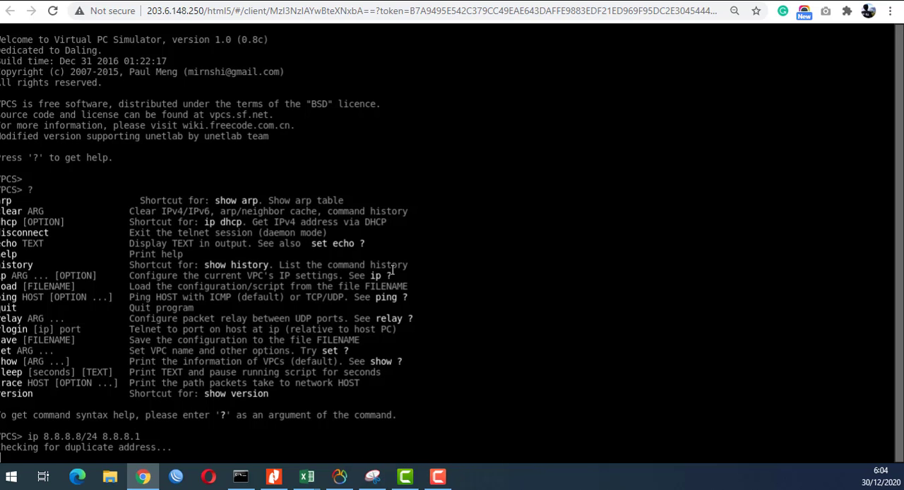
- Ping the gateway 8.8.8.1 from the Google PC
text(ping )
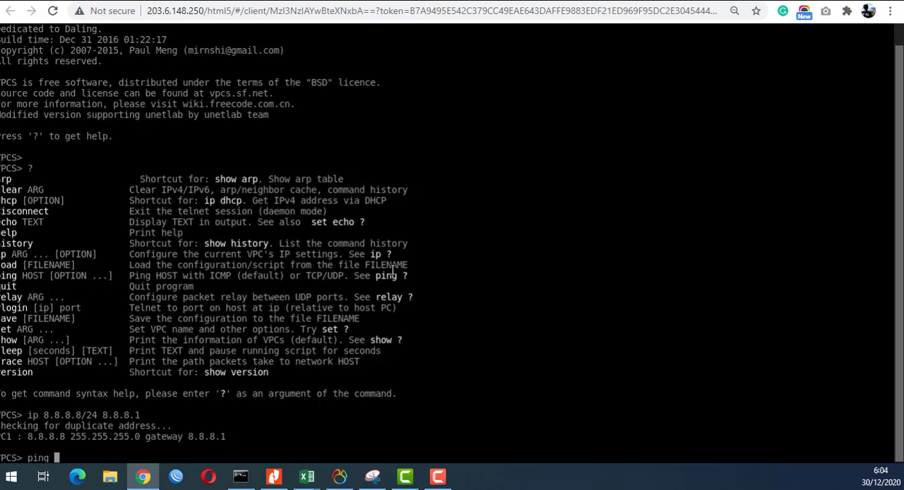
text(8.8.8.1)
key(Return)
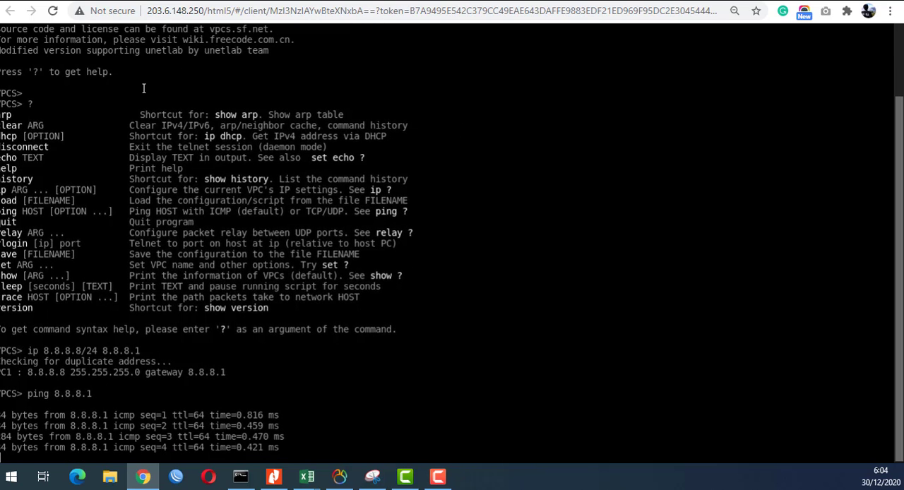
- Open the FB PC's console from the topology and assign it IP address 1.1.1.8/24 with gateway 1.1.1.1
click(93, 1)
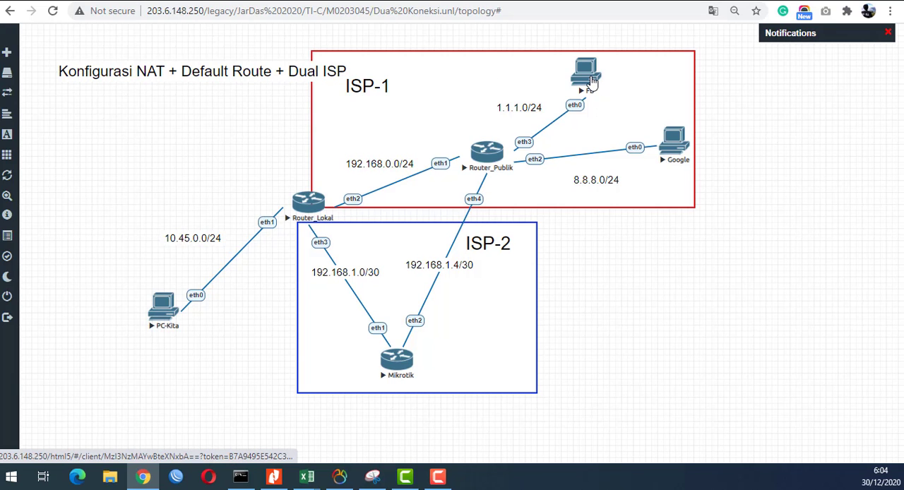
click(591, 82)
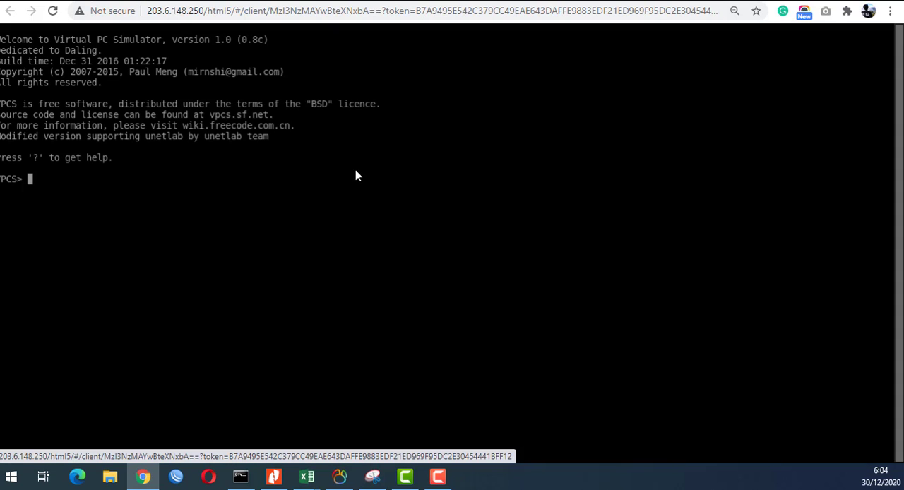
text(ip )
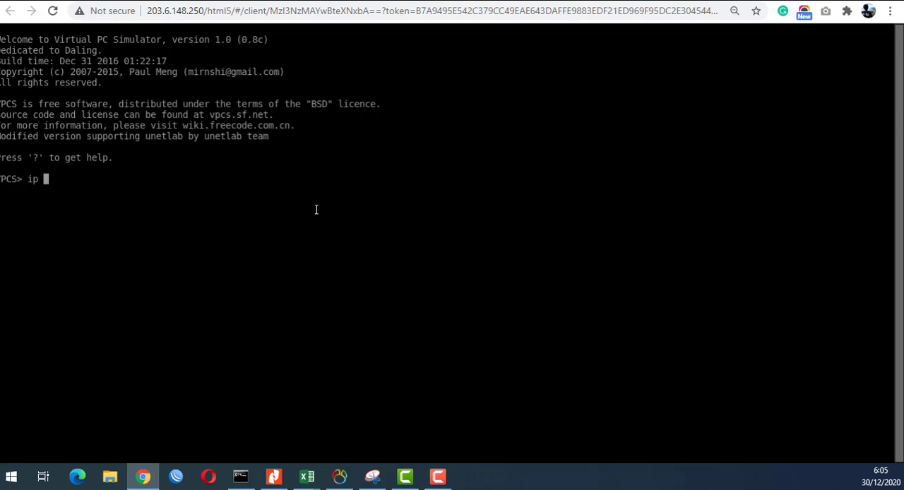
text(1.1.1.8/24 1.1.1.1)
key(Return)
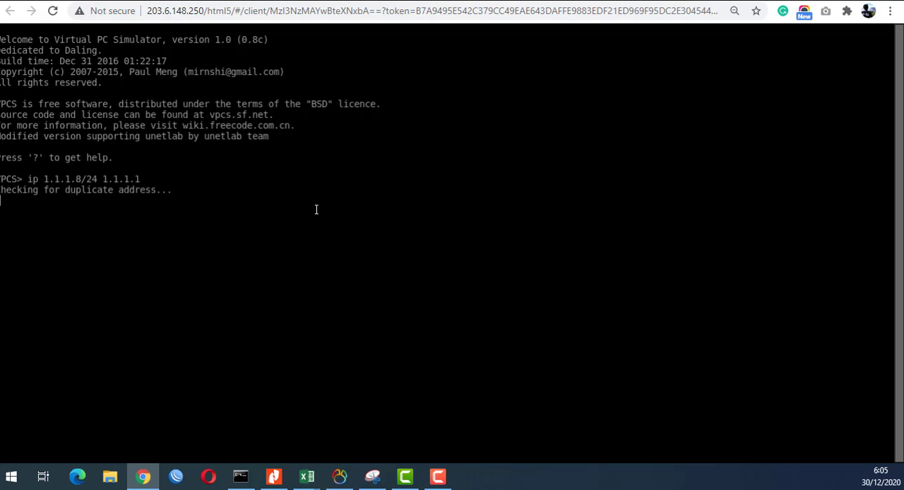
- Ping the gateway 1.1.1.1 from the FB PC
text(pi)
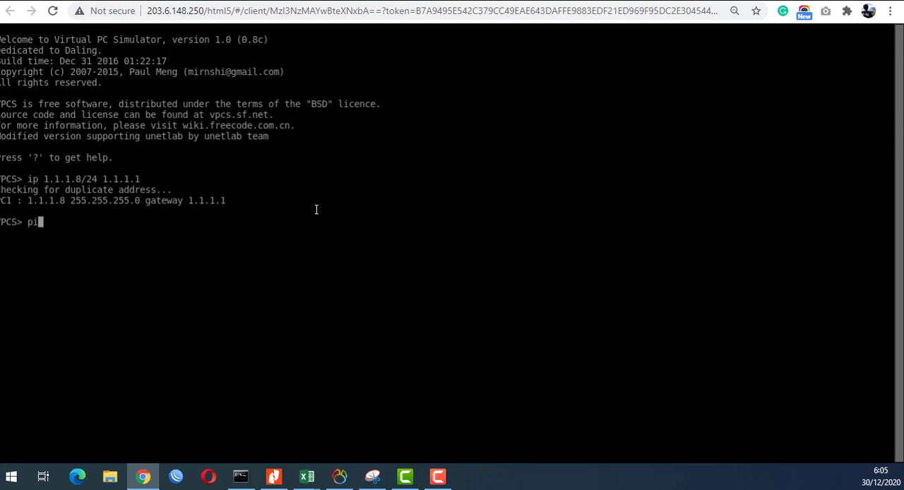
text(ng 1.1.1.1)
key(Return)
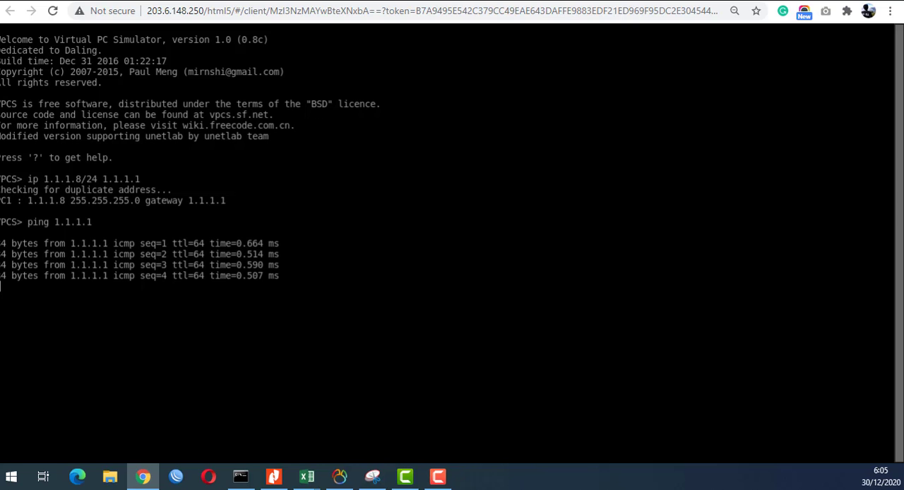
- Open the Mikrotik router's console from the topology and ping the Google PC at 8.8.8.8
key(alt+Tab)
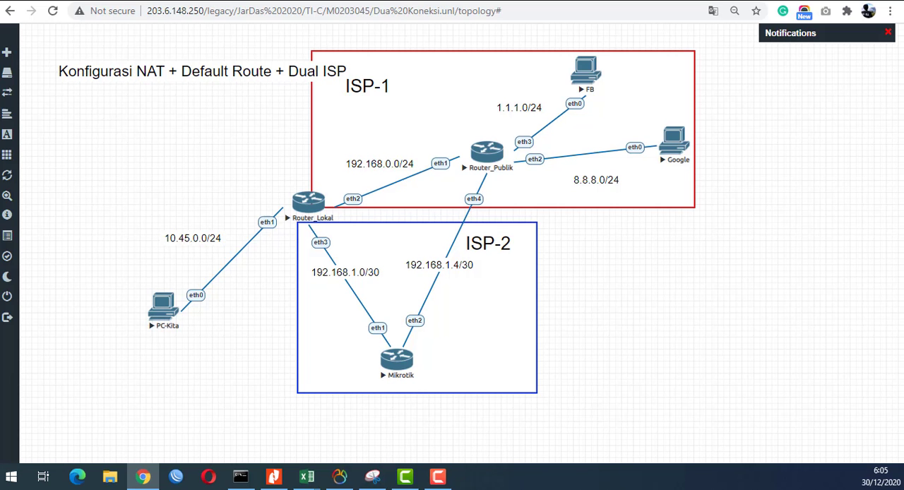
click(401, 365)
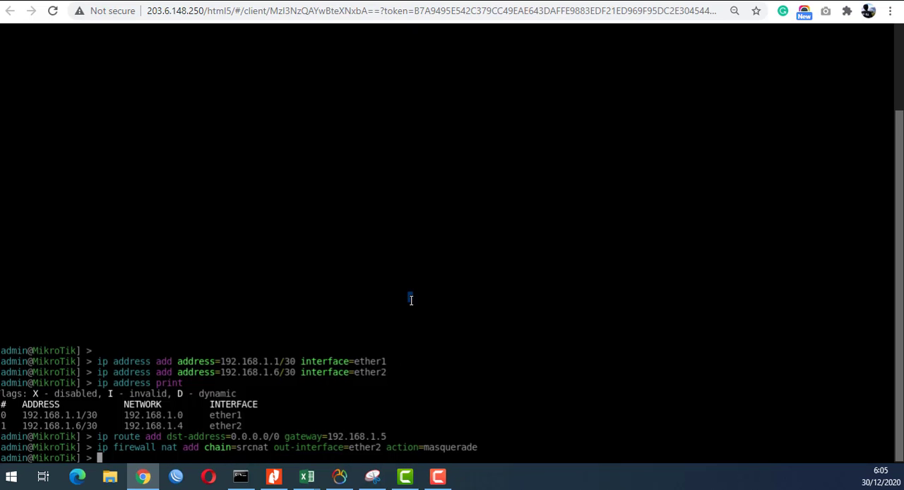
text(ping 8.8.8.8)
key(Return)
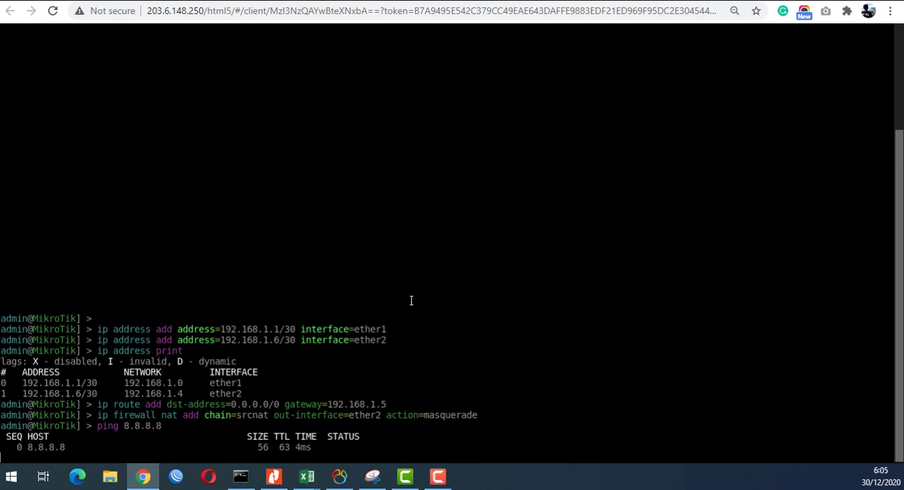
key(ctrl+c)
- Ping the FB PC at 1.1.1.8 from the Mikrotik router
key(Up)
key(BackSpace)
key(BackSpace)
key(BackSpace)
key(BackSpace)
key(BackSpace)
key(BackSpace)
key(BackSpace)
text(1.1.1.)
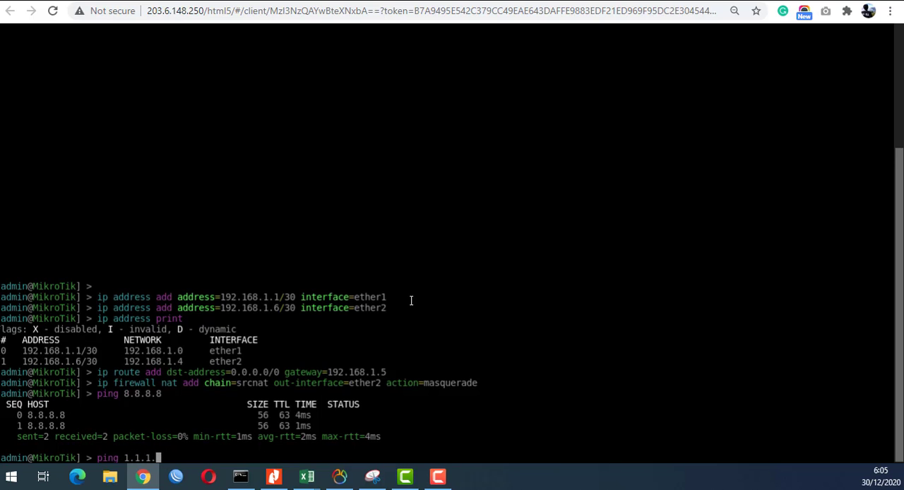
text(8)
key(Return)
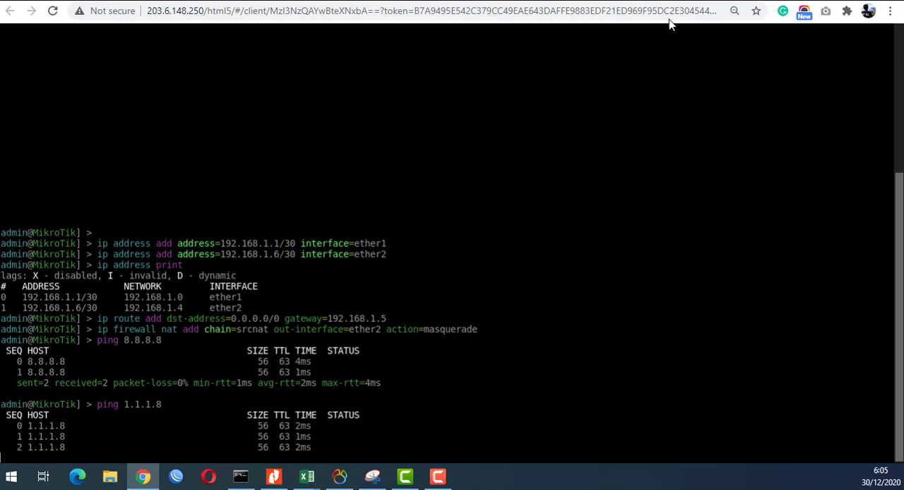
- Open Router_Lokal's console and compare its interface IP addresses with the networks drawn in the topology
click(159, 2)
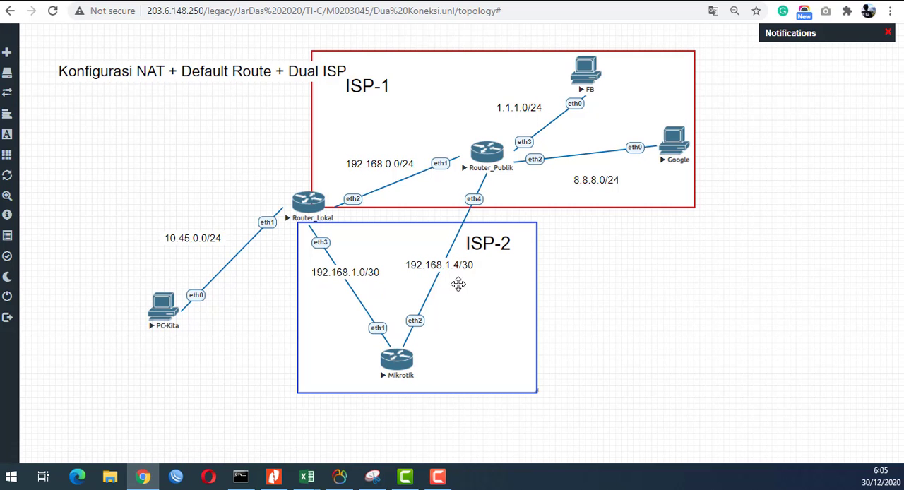
click(310, 210)
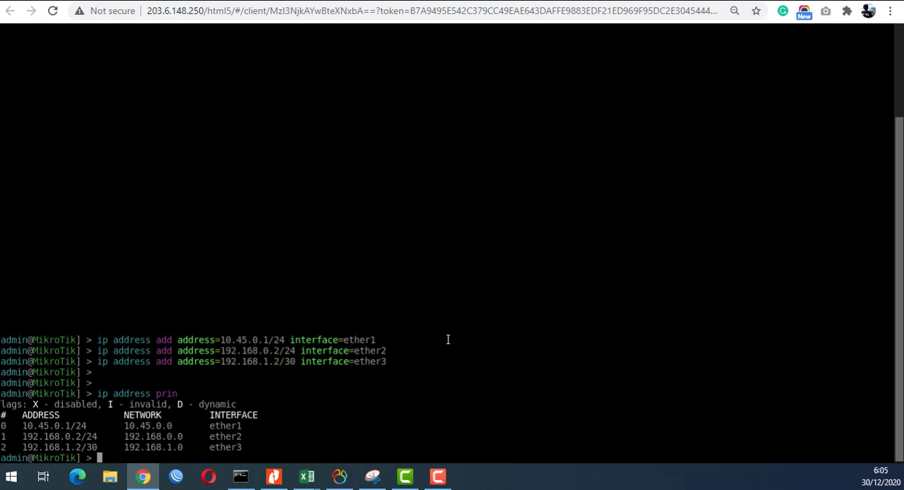
key(Return)
key(Return)
key(Return)
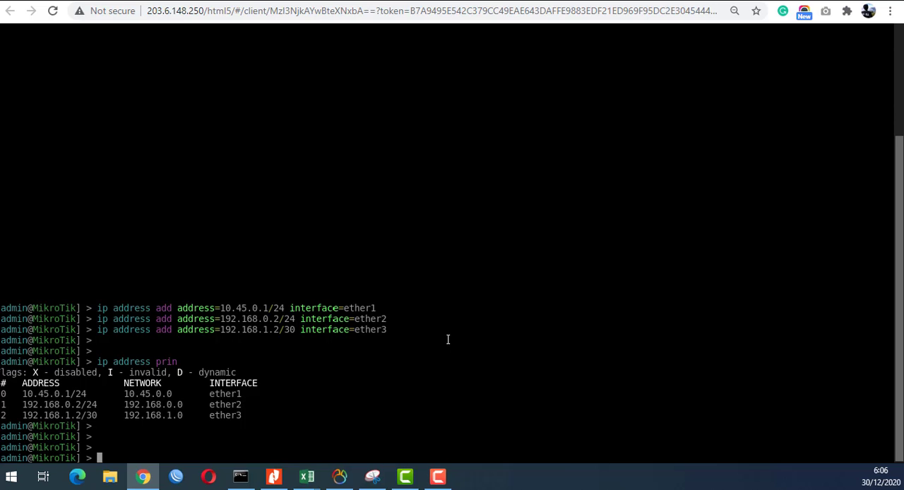
click(47, 0)
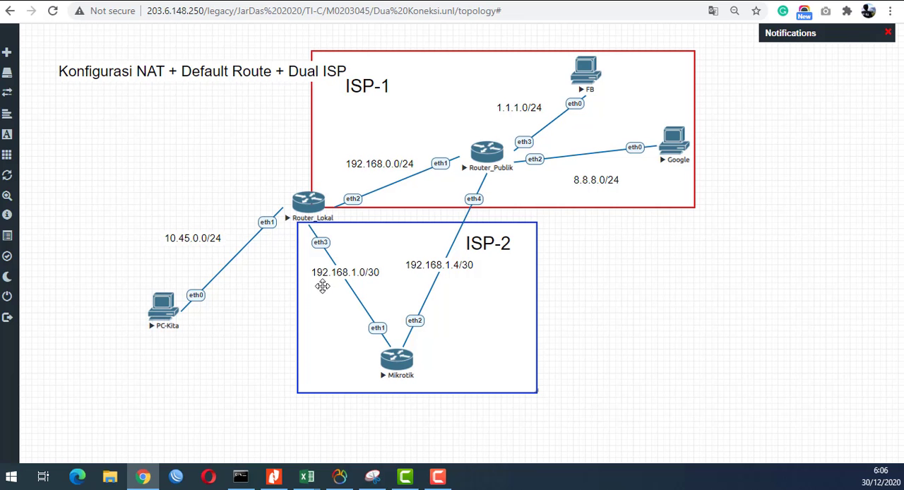
click(303, 204)
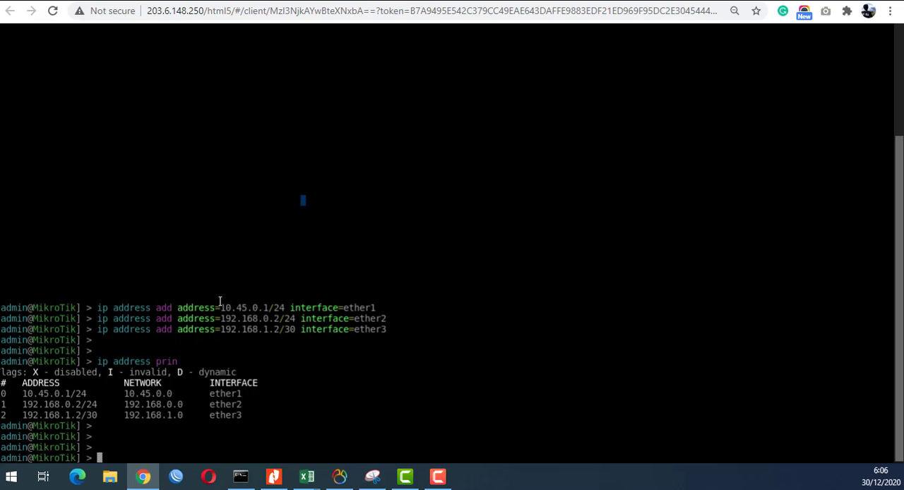
key(Return)
key(Return)
key(Return)
key(Return)
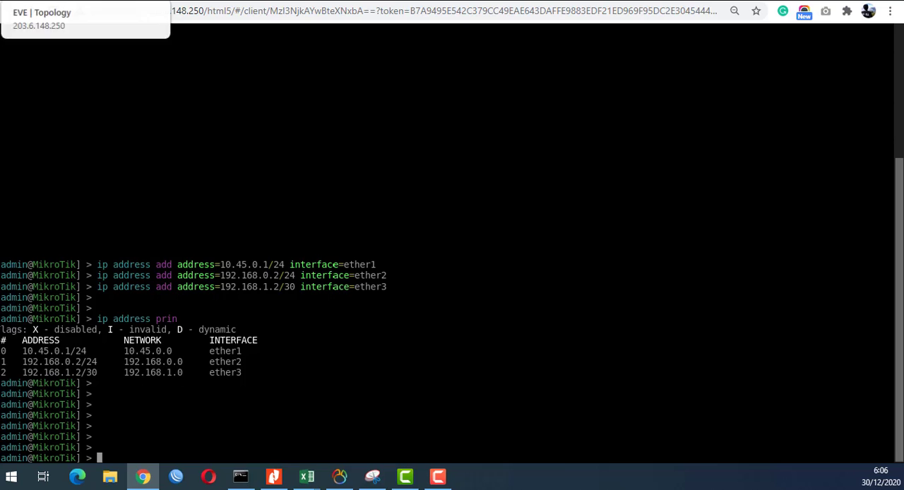
- Move the PC-Kita node up and farther away from Router_Lokal in the topology, and open its console
click(77, 1)
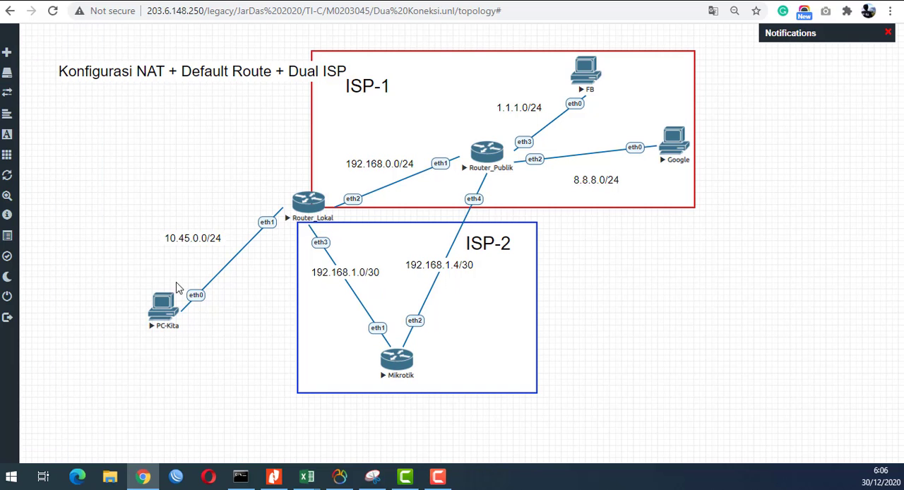
drag(169, 310, 122, 281)
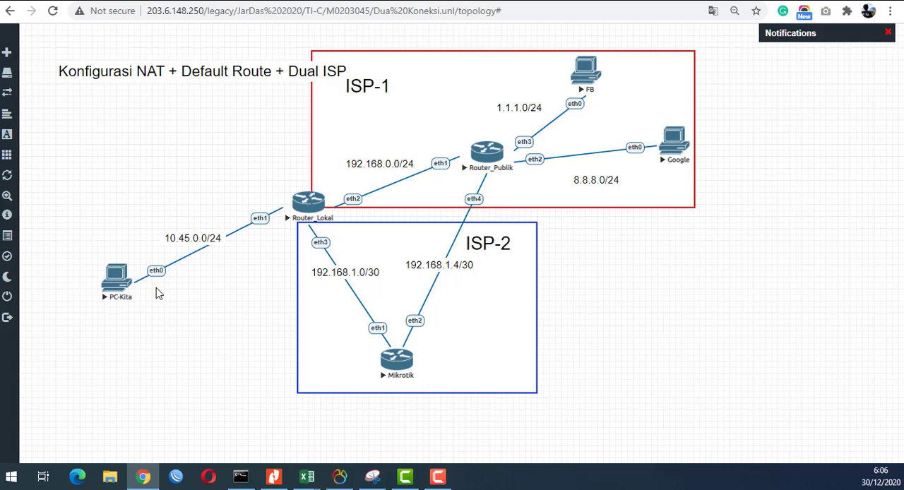
click(113, 283)
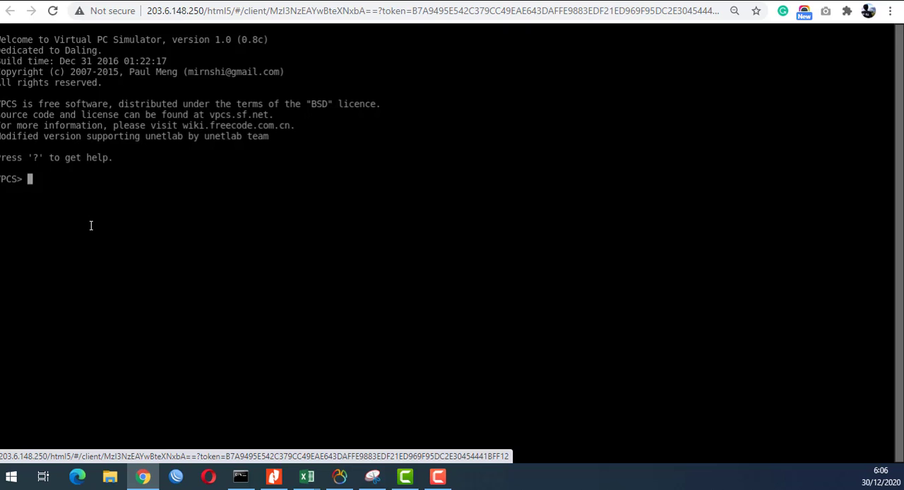
- Assign PC-Kita the IP address 10.45.0.2/24 with gateway 10.45.0.1
text(ip 10.45.0.2/24 )
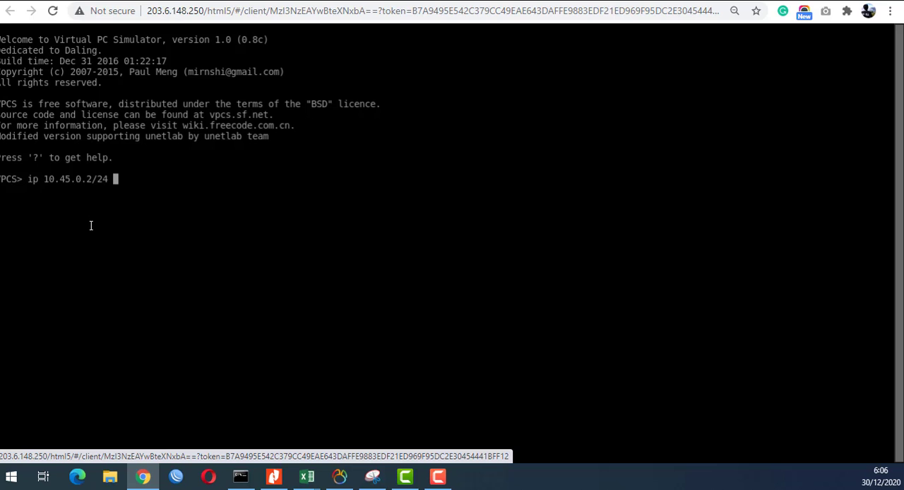
text(10.45.0.1)
key(Return)
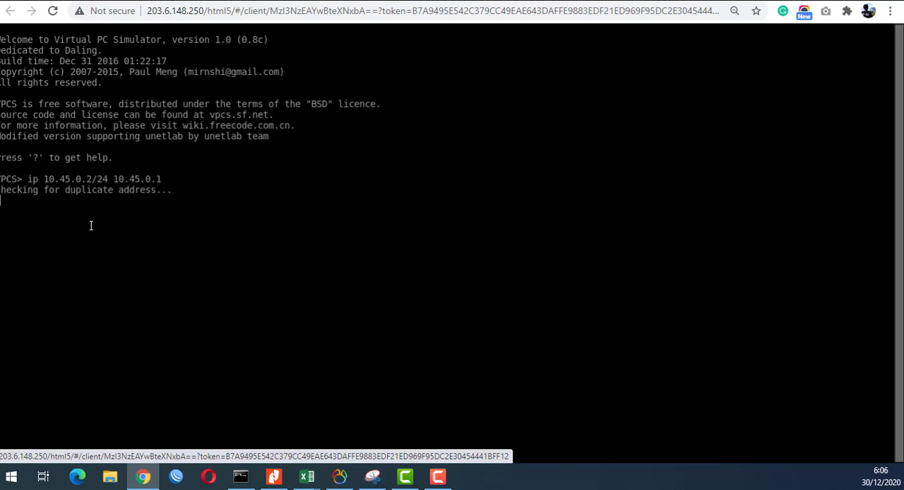
- Reopen PC-Kita's console from the topology and ping its gateway 10.45.0.1
click(95, 4)
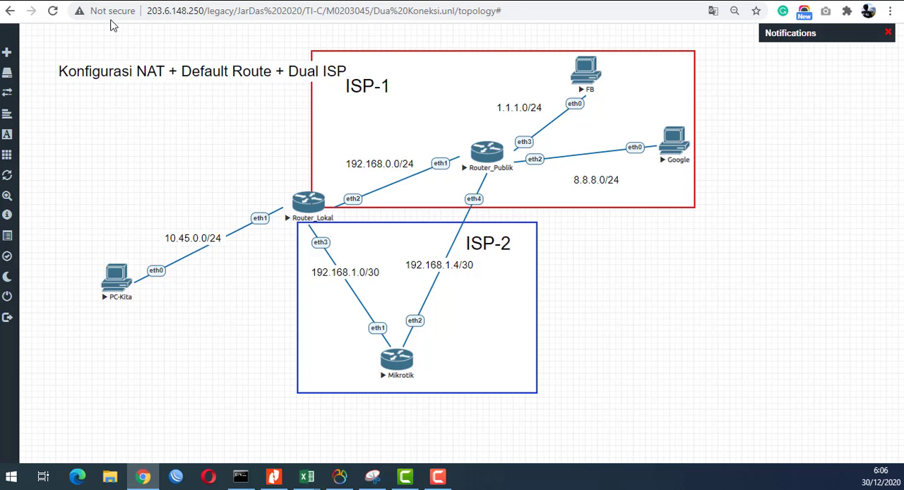
click(118, 279)
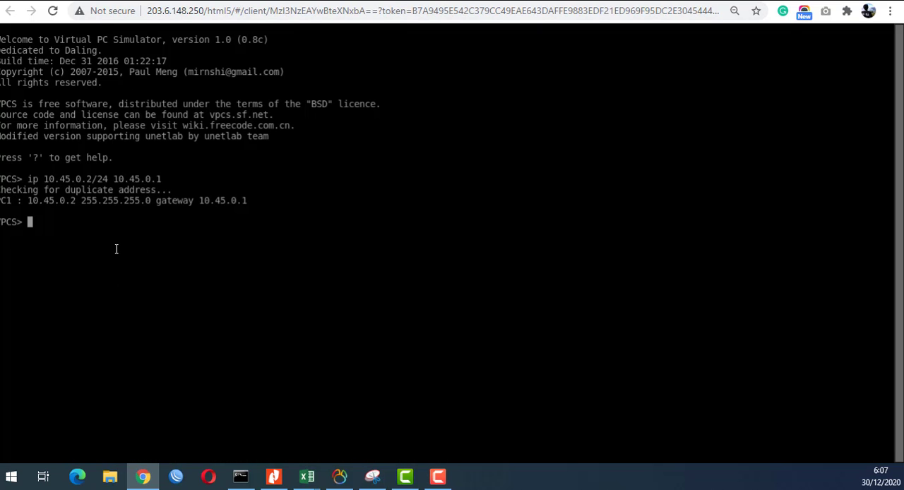
text(ping 10.45.0.1)
key(Return)
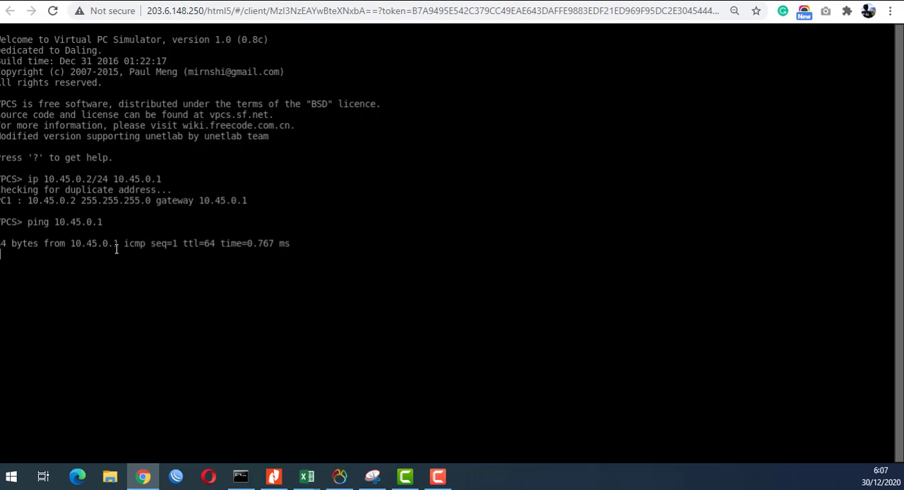
key(ctrl+c)
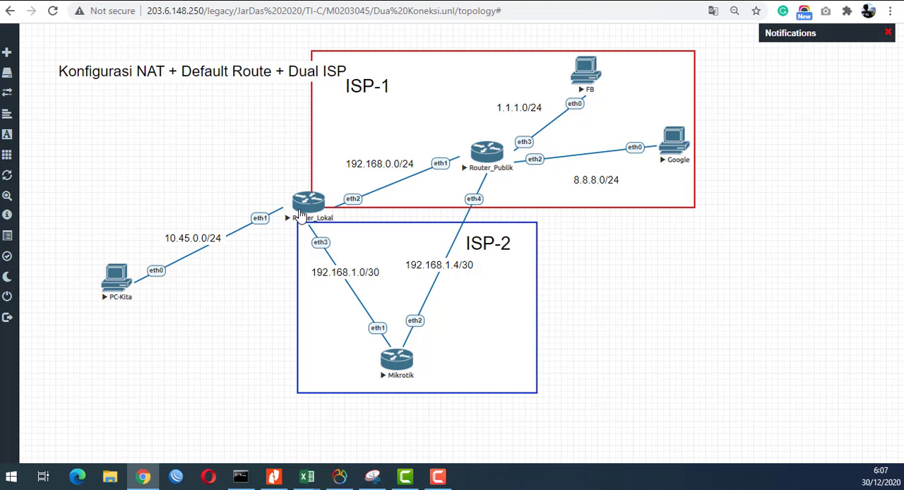
- Open Router_Lokal's console from the topology and enter the ip firewall mangle context
click(301, 211)
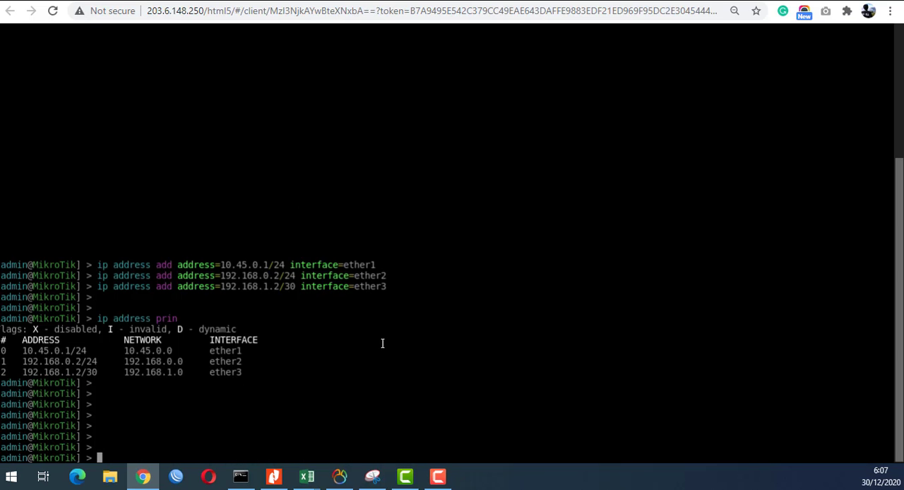
key(Return)
key(Return)
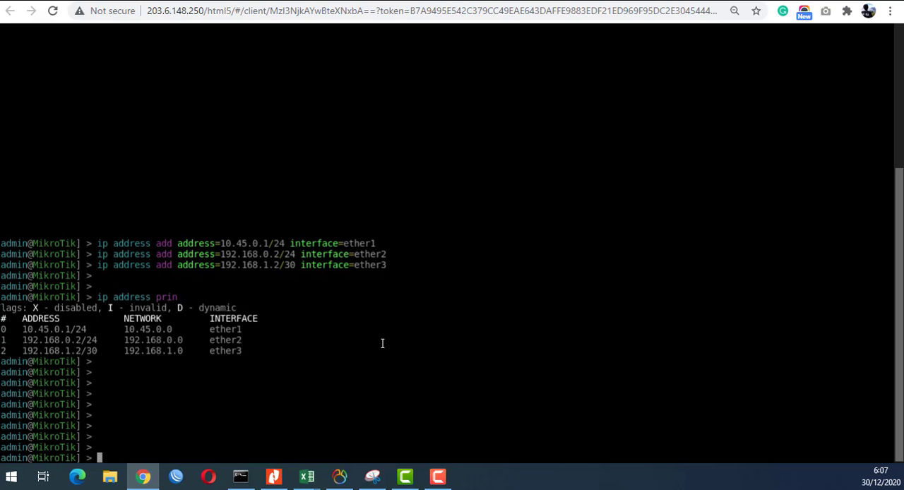
text(ip firewall m)
key(Tab)
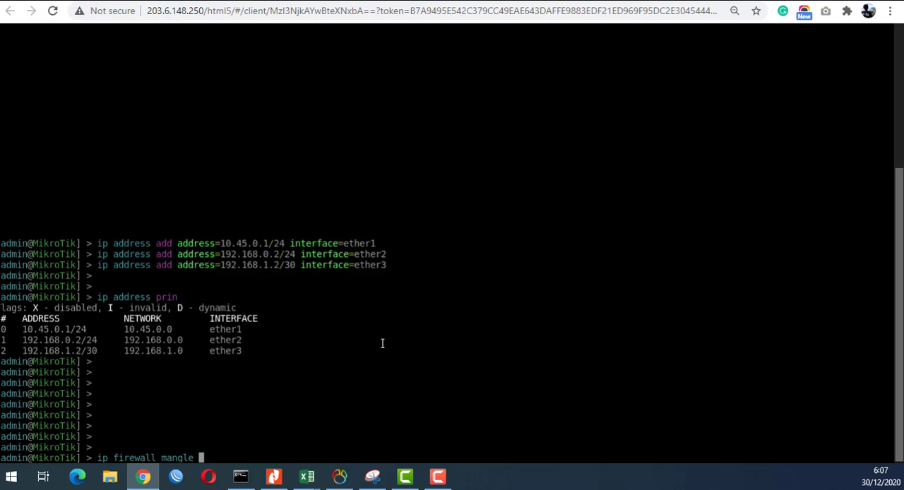
key(Return)
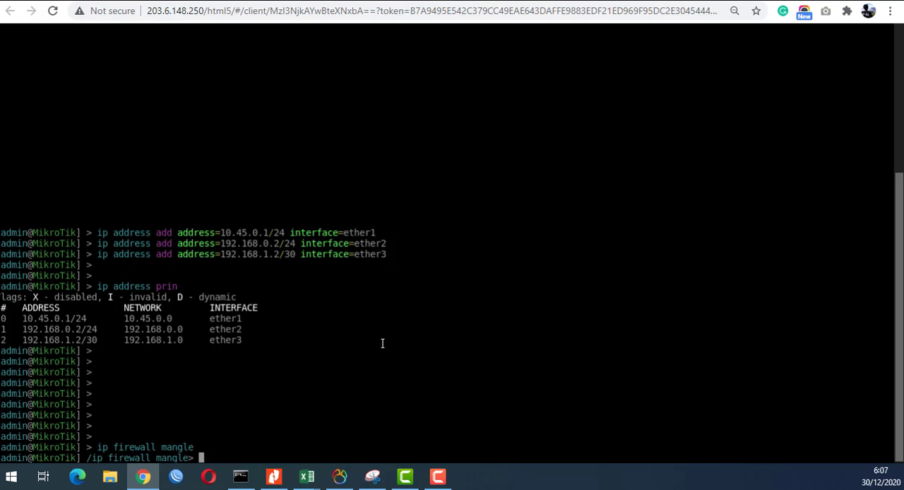
- Start an add command for a mangle rule on Router_Lokal, list its parameters, and set chain to prerouting
text(add)
key(Tab)
key(Tab)
text(ch)
key(Tab)
key(Tab)
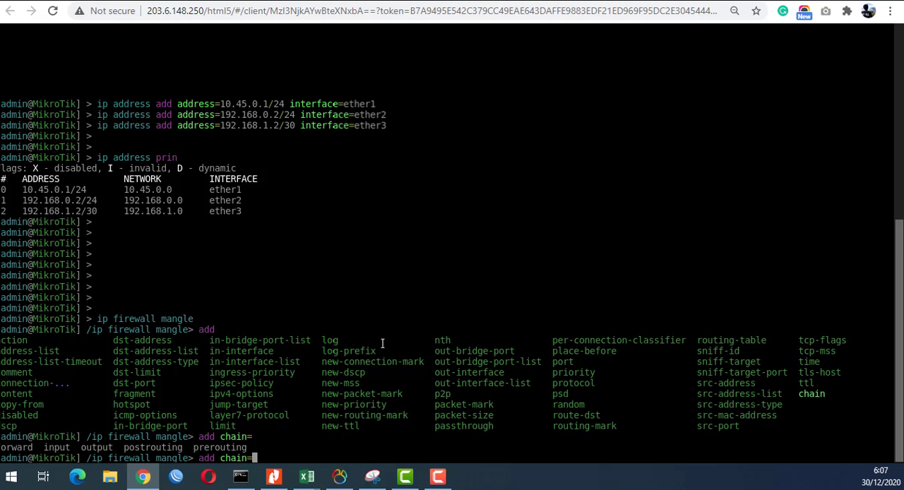
text(pr)
key(Tab)
- Add src-address=10.45.0.2 to the prerouting mangle rule command
text(src-)
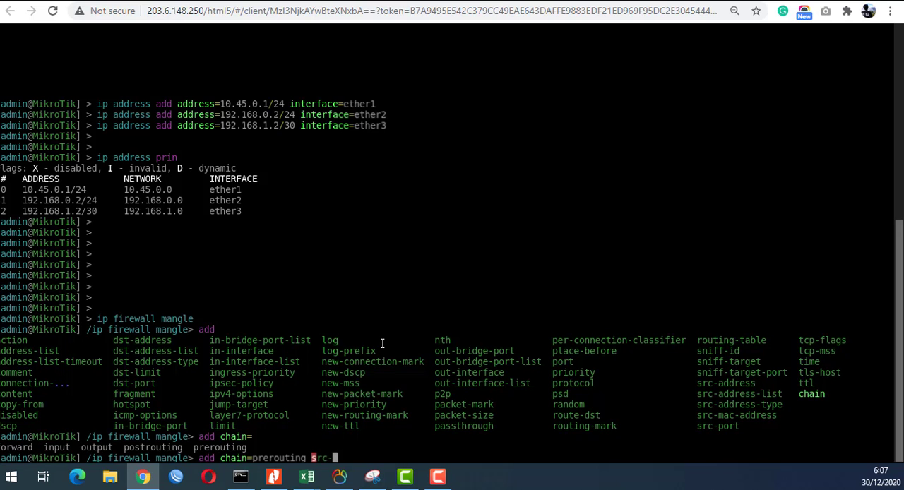
text(ad)
key(Tab)
text(=)
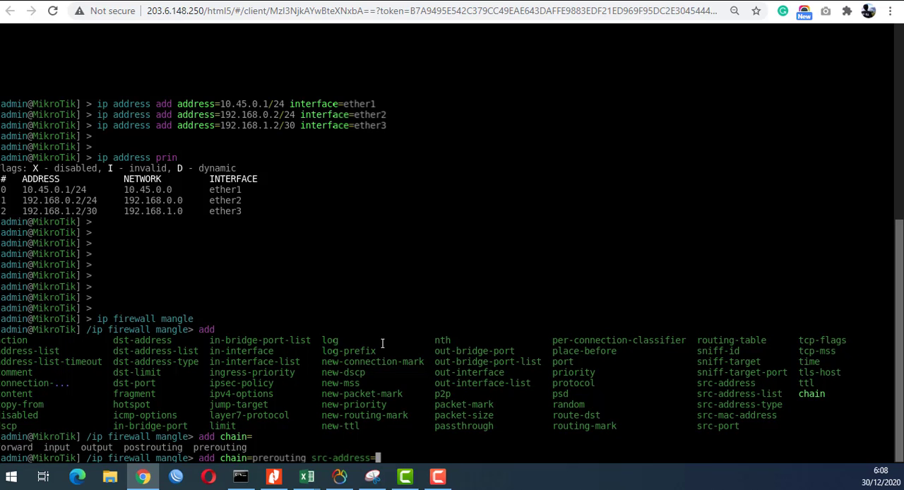
text(10)
text(.)
text(45)
text(.2.)
key(BackSpace)
key(BackSpace)
text(0.2 in)
- Look up the mangle parameters starting with i and append in-interface= to the prerouting rule command
key(BackSpace)
key(BackSpace)
text(int)
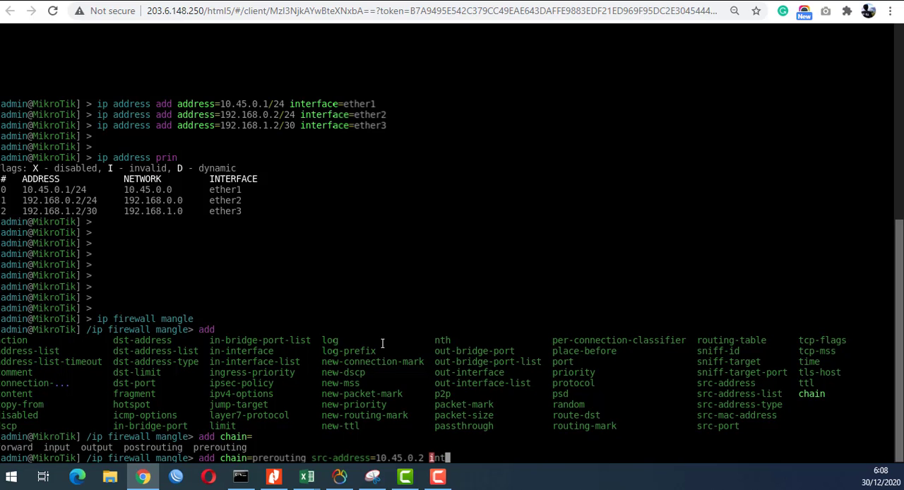
key(BackSpace)
key(Tab)
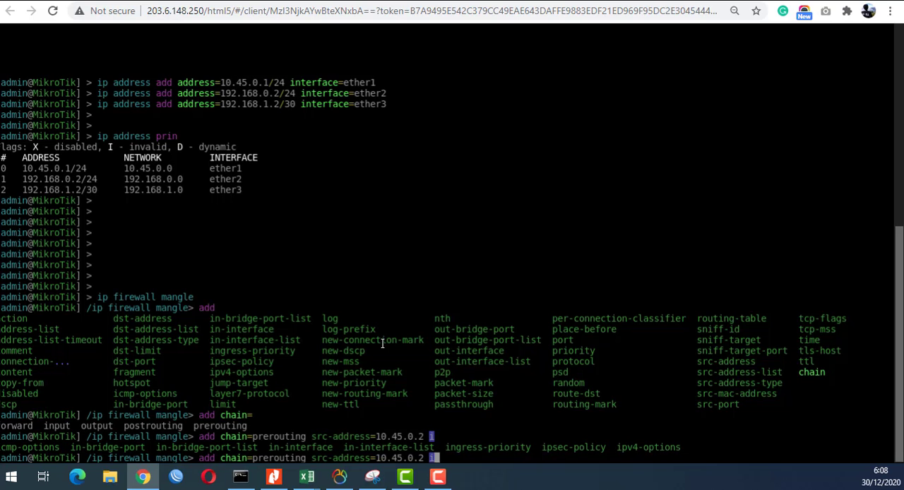
text(n-interface)
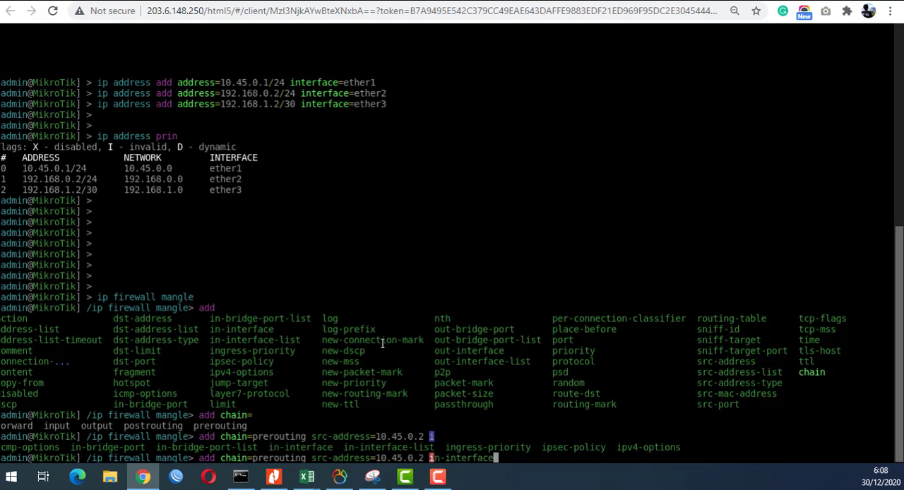
text(=)
- Check Router_Lokal's interface towards PC-Kita in the topology and set in-interface to ether1 in the mangle rule command
click(77, 1)
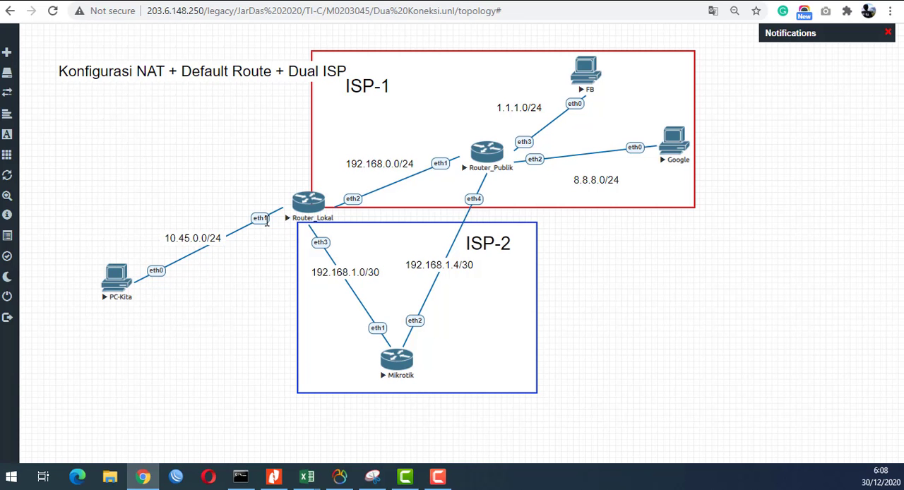
click(309, 205)
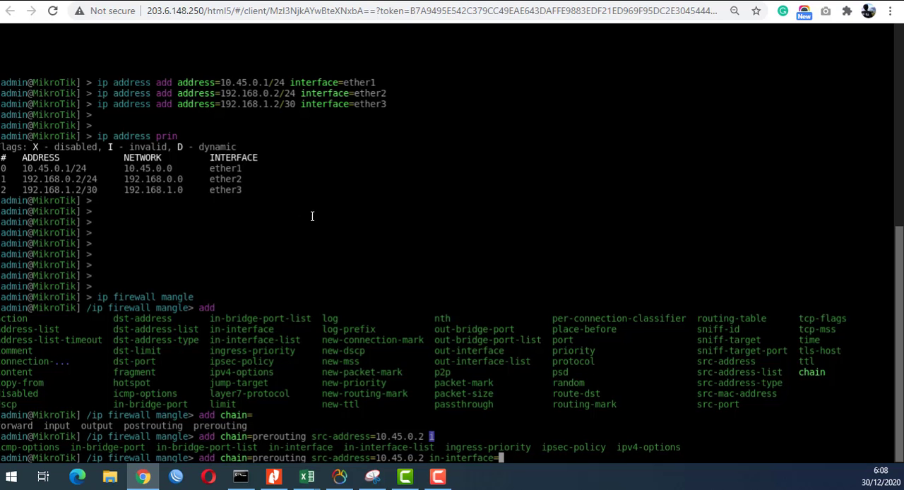
text(10.)
key(BackSpace)
key(BackSpace)
key(BackSpace)
text(ether1 action=)
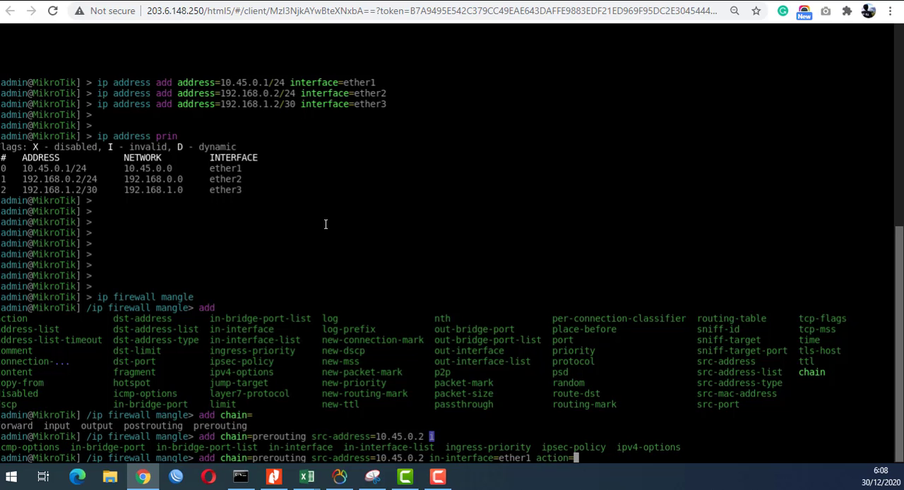
text(mark-ro)
- Add action=mark-routing to the mangle rule command and list the parameters still available
key(Tab)
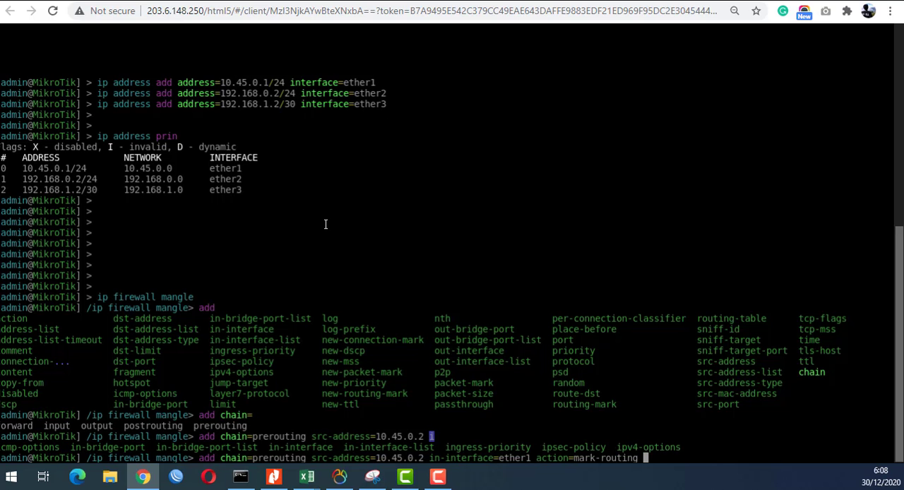
key(Tab)
key(Tab)
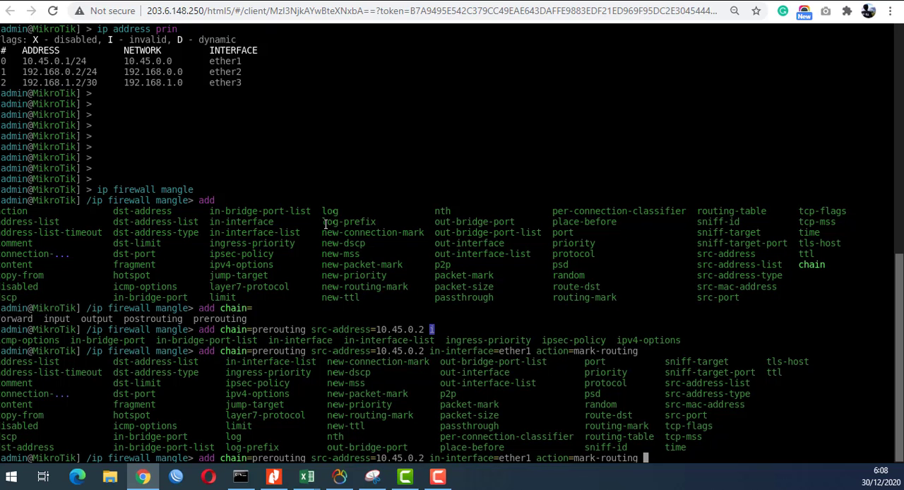
- Set new-routing-mark=isp-1 in the mangle rule command for 10.45.0.2
text(new-rou)
key(Tab)
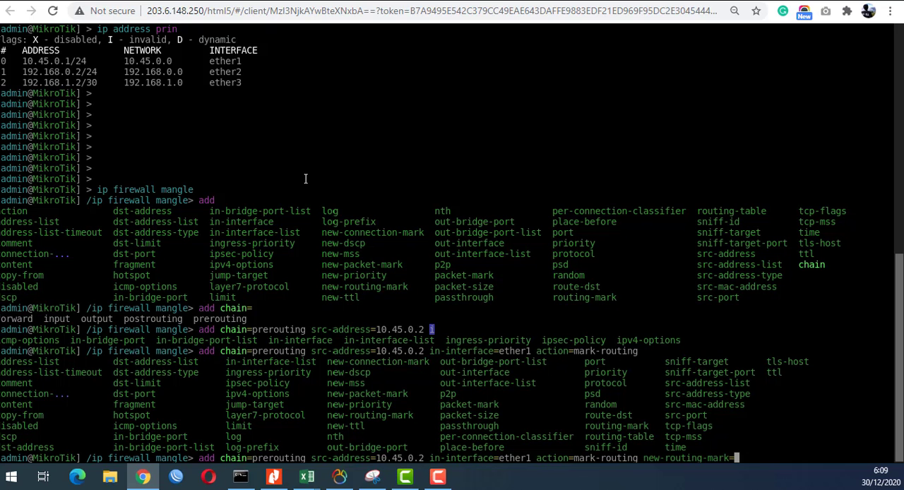
text(isp-1 com)
- Add comment=Jalur-isp1 to the mangle rule command and submit it
key(Tab)
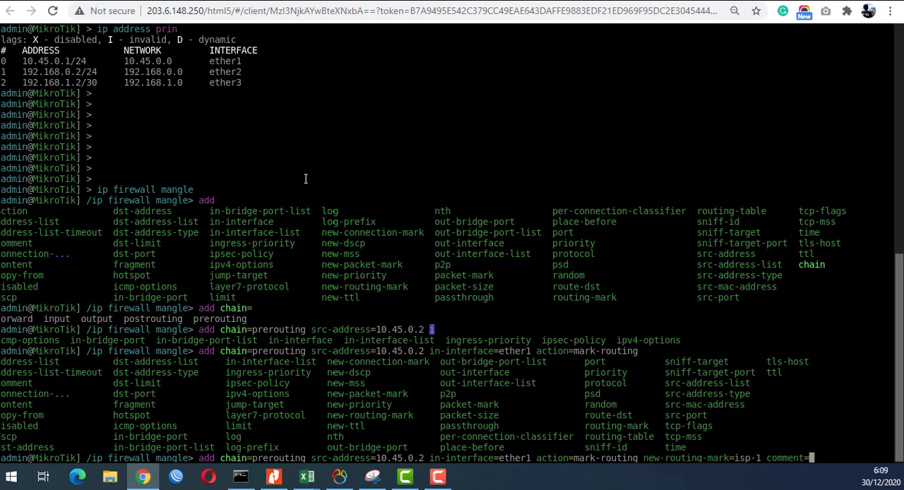
text(J)
text(r ISP1)
key(BackSpace)
key(BackSpace)
key(BackSpace)
key(BackSpace)
key(BackSpace)
text(-isp1)
key(Return)
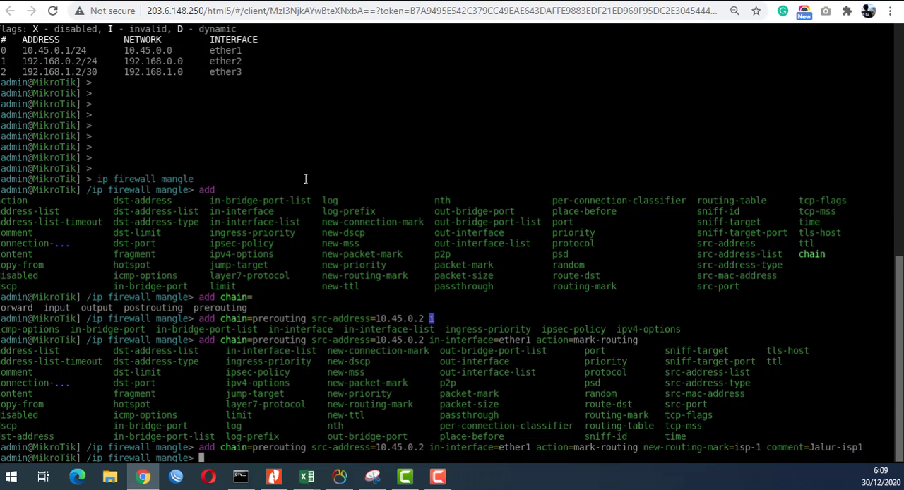
- Print the mangle rules on Router_Lokal to check the Jalur-isp1 entry
text(ip rou)
key(BackSpace)
key(BackSpace)
key(BackSpace)
key(BackSpace)
key(BackSpace)
key(BackSpace)
text(print)
key(Return)
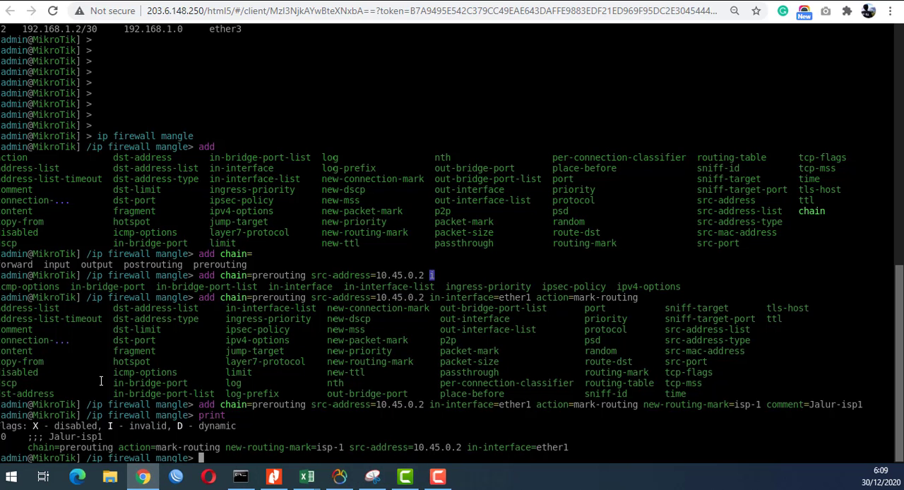
- Start a second mangle rule command with chain=prerouting
text(ch)
key(BackSpace)
key(BackSpace)
text(add ch)
key(Tab)
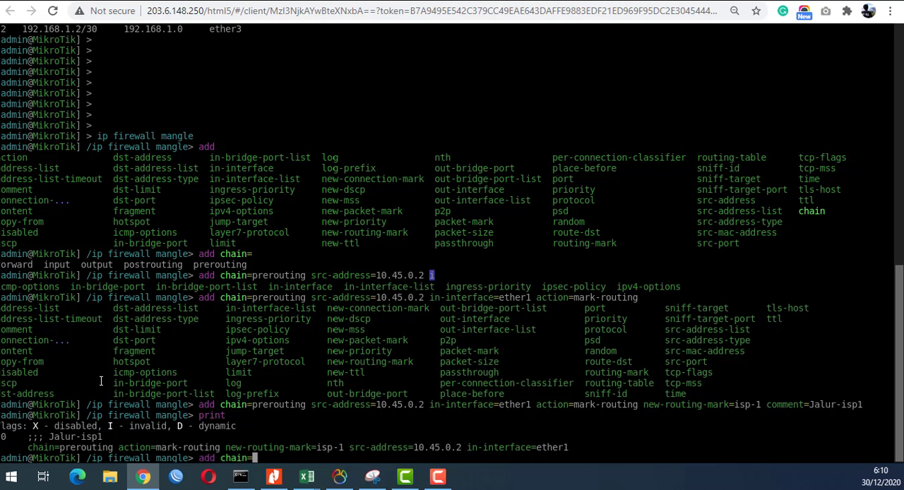
text(pre)
key(Tab)
- Add src-address=10.45.0.3 to the second mangle rule command, correcting the missing equals sign
text(src)
key(Tab)
text(10.)
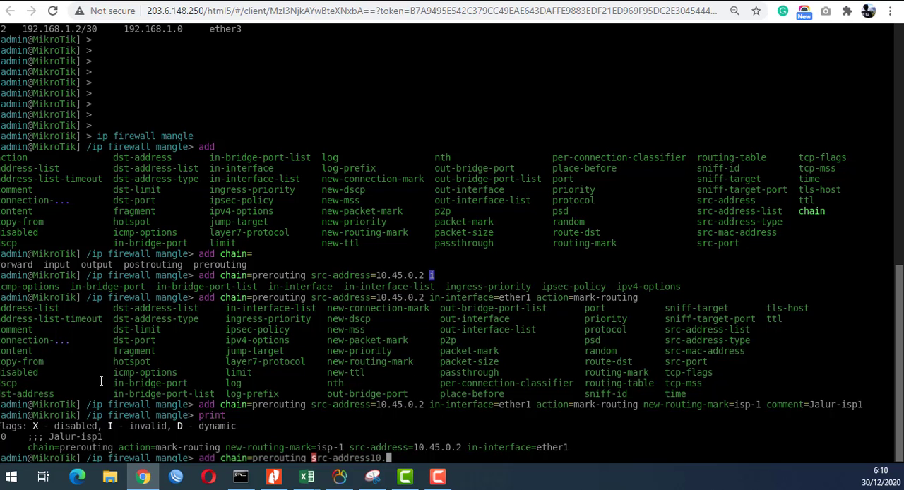
text(45.)
text(0.)
text(3 )
text(in)
key(BackSpace)
key(BackSpace)
key(BackSpace)
key(BackSpace)
key(BackSpace)
key(BackSpace)
key(BackSpace)
key(BackSpace)
key(BackSpace)
key(BackSpace)
key(BackSpace)
key(BackSpace)
text(=10.45.)
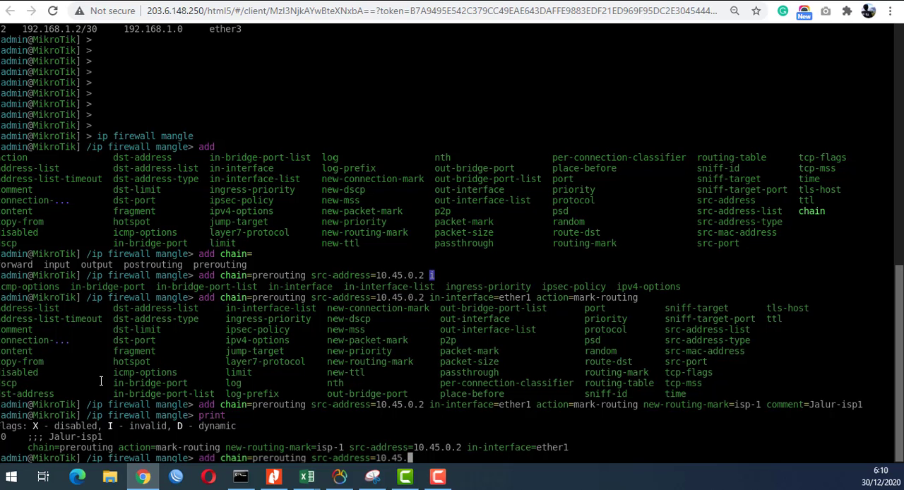
text(0.3 in-interface)
- Add in-interface=ether1 and action=mark-routing to the second mangle rule command
key(Tab)
text(=ether1)
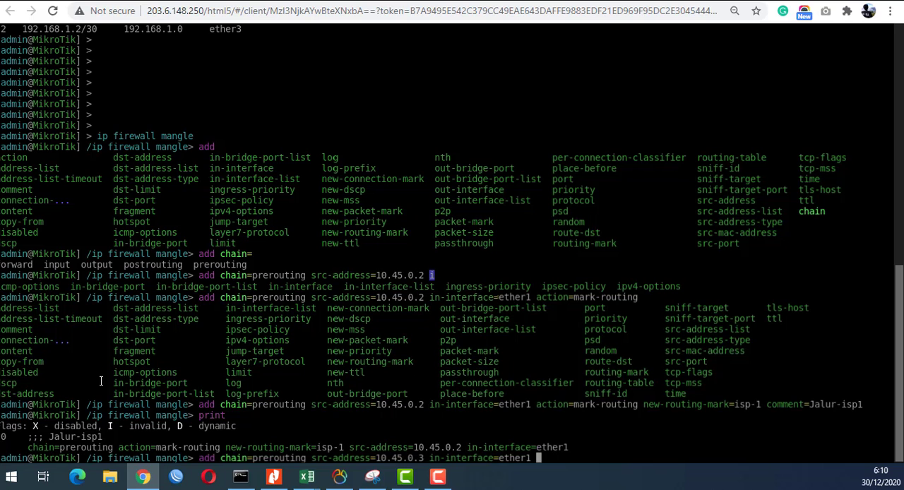
text(action=mark-routing )
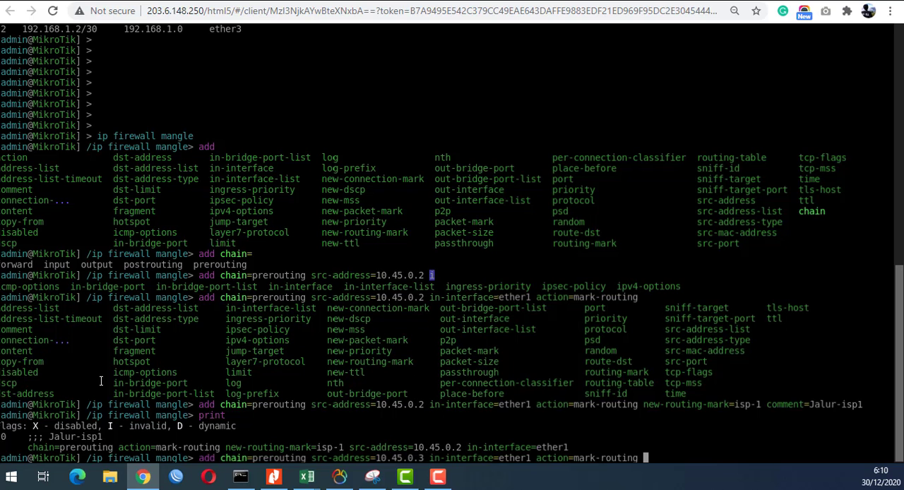
text(new-ro)
- Set new-routing-mark=isp-2 and comment=Jalur-sp2 in the second mangle rule command and submit it
key(Tab)
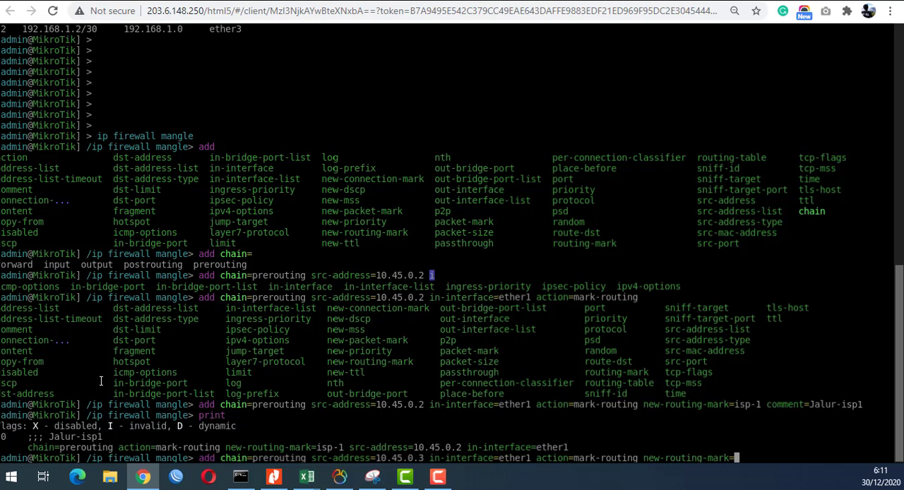
text(isp-2 comment=)
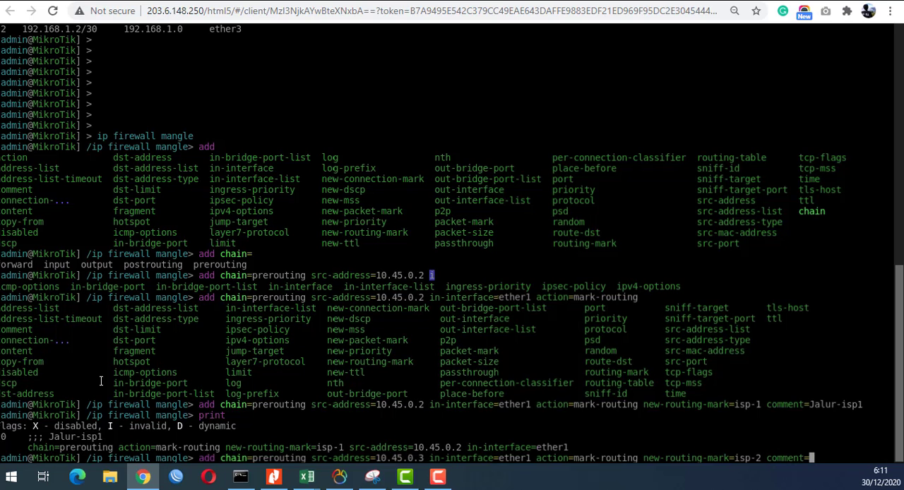
text(Jalur-sp2)
key(Return)
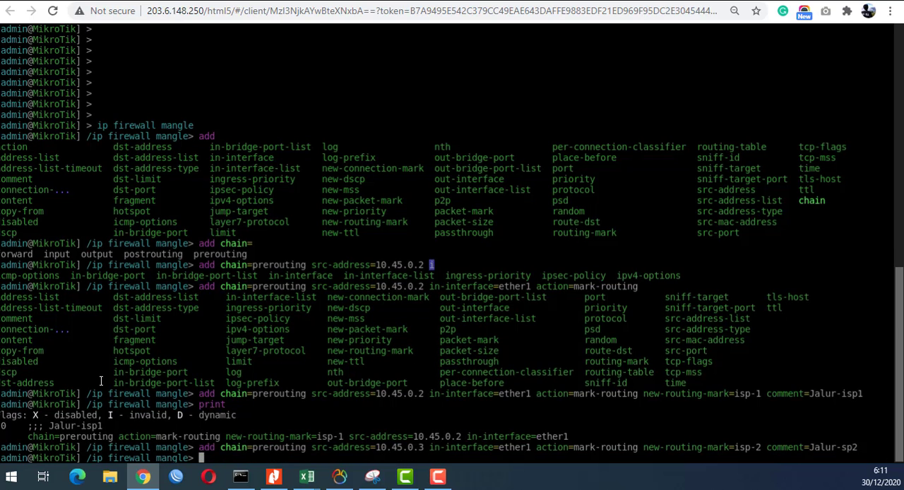
- Print the mangle rules again to check both routing-mark entries
text(print)
key(Return)
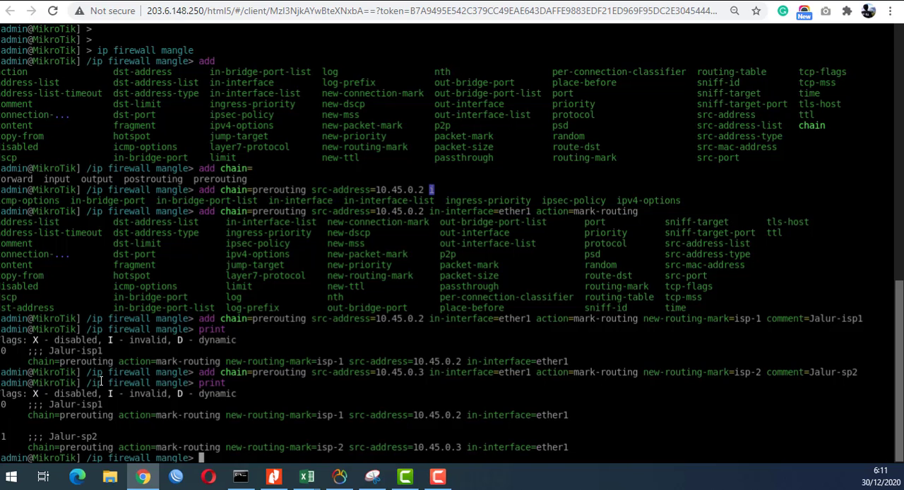
key(Return)
key(Return)
key(Return)
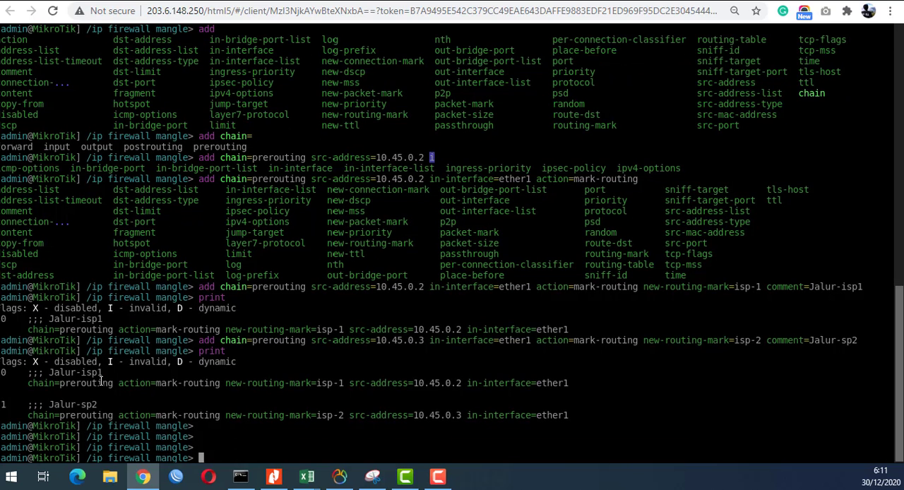
- Leave the mangle context and enter the ip firewall nat context on Router_Lokal
text(..)
key(Return)
text(nat)
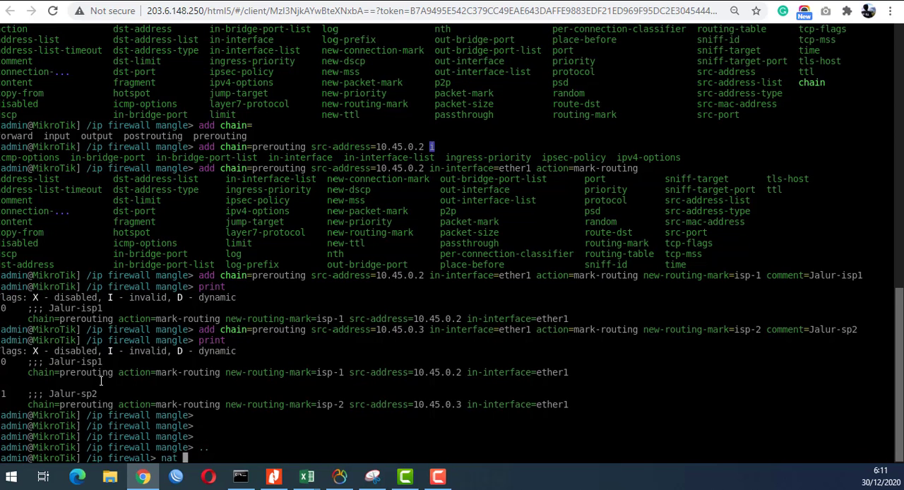
key(Return)
key(Return)
key(Return)
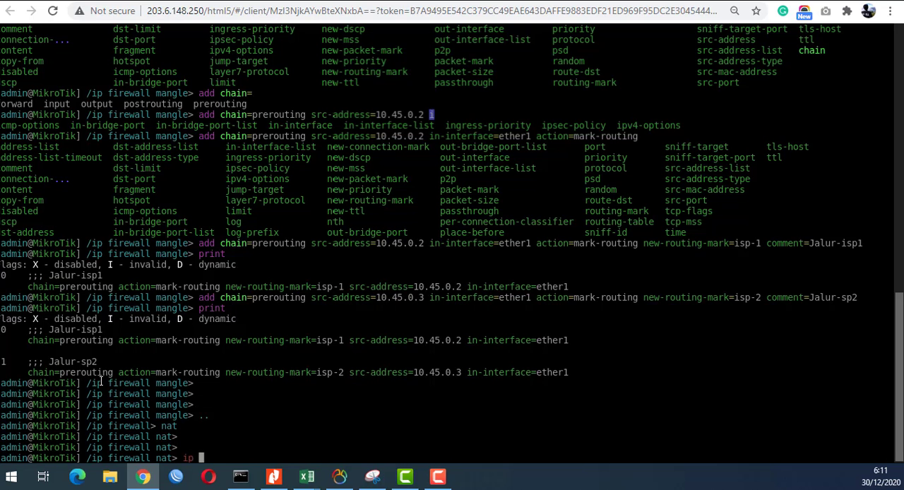
- Start a NAT rule command with chain=srcnat and src-address=10.45.0.2
text(add chain=srcnat )
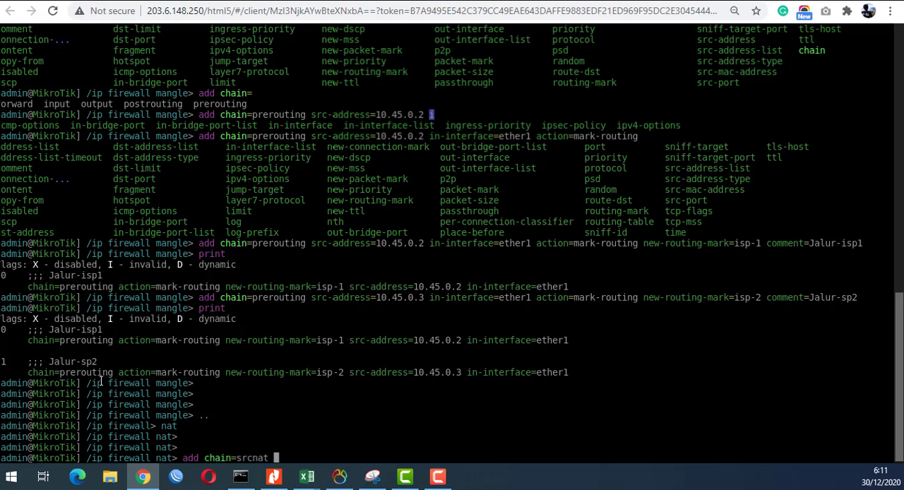
text(src-address=!)
key(BackSpace)
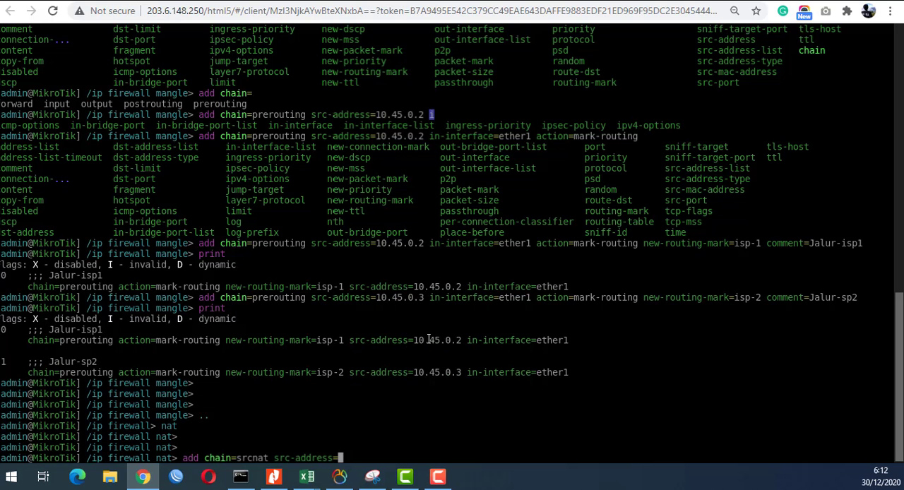
text(10)
text(.45)
text(.0.)
text(2 )
text(out-)
text(in)
- Add out-interface=ether2 to the NAT rule command after checking Router_Lokal's link to ISP-1 in the topology
key(Tab)
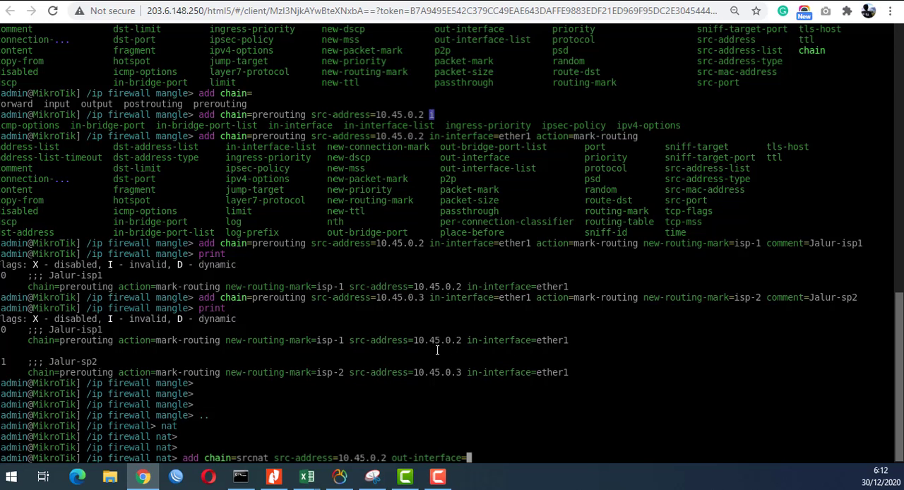
click(99, 0)
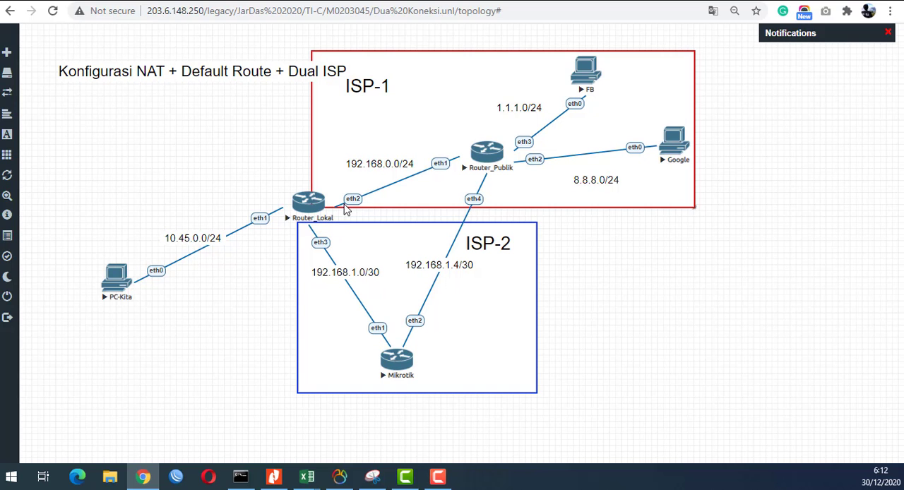
drag(316, 203, 313, 203)
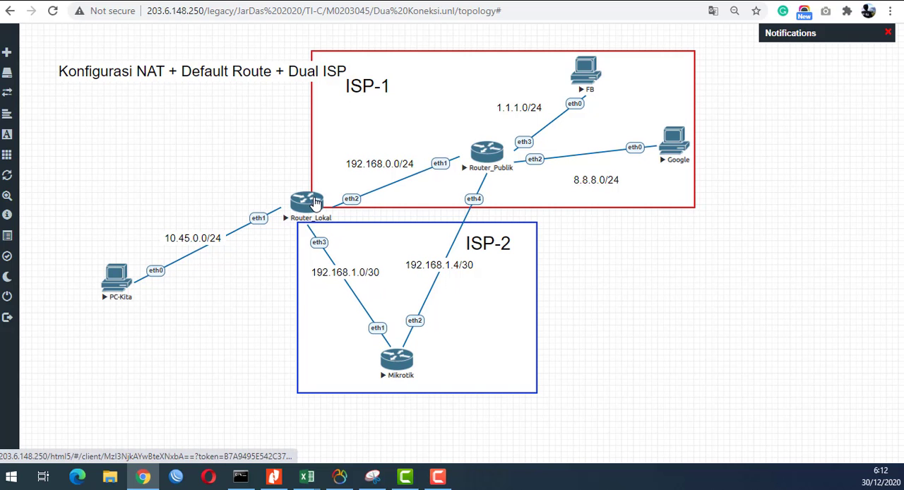
click(321, 212)
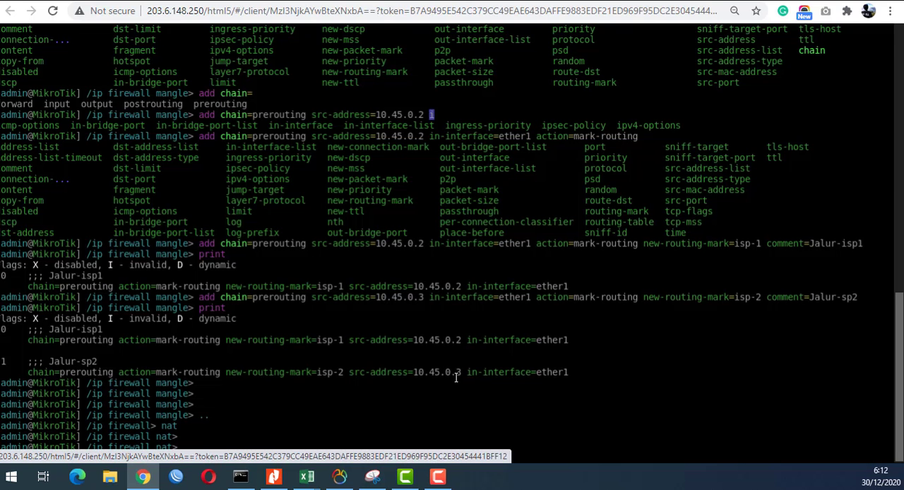
text(ether2 )
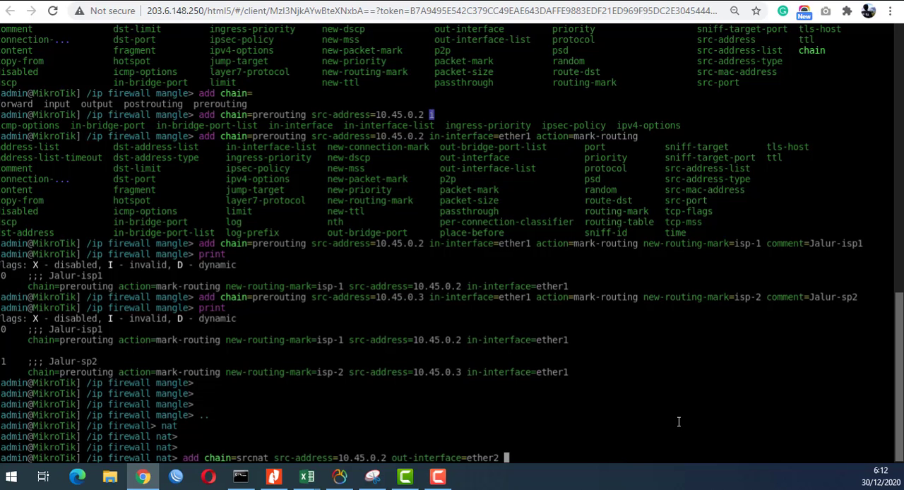
text(action=masquerade)
- Add action=masquerade to the NAT rule command for 10.45.0.2 and submit it
key(Return)
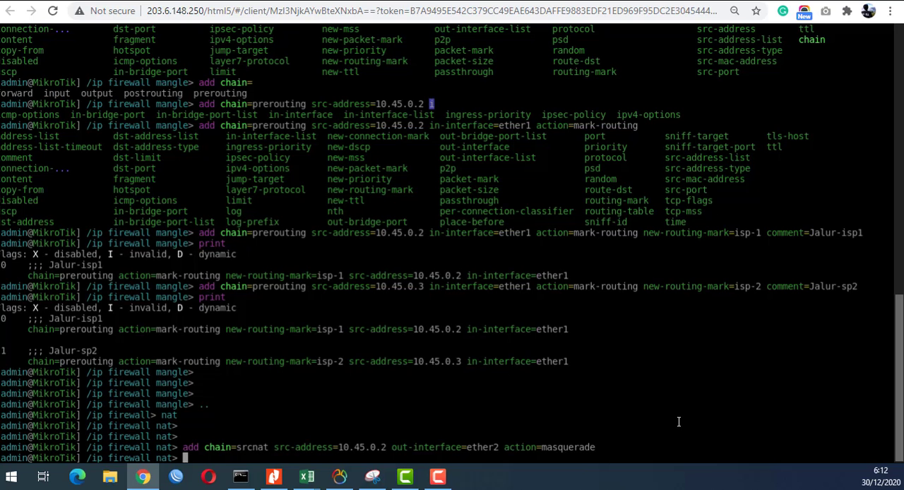
- Recall the last NAT rule command and change its src-address to 10.45.0.3
key(Up)
key(Left)
key(Left)
key(Left)
key(Left)
key(Left)
key(Left)
key(Left)
key(Left)
key(Left)
key(Left)
key(Left)
key(Left)
key(Left)
key(Left)
key(Left)
key(Left)
key(Left)
key(Left)
key(Left)
key(Left)
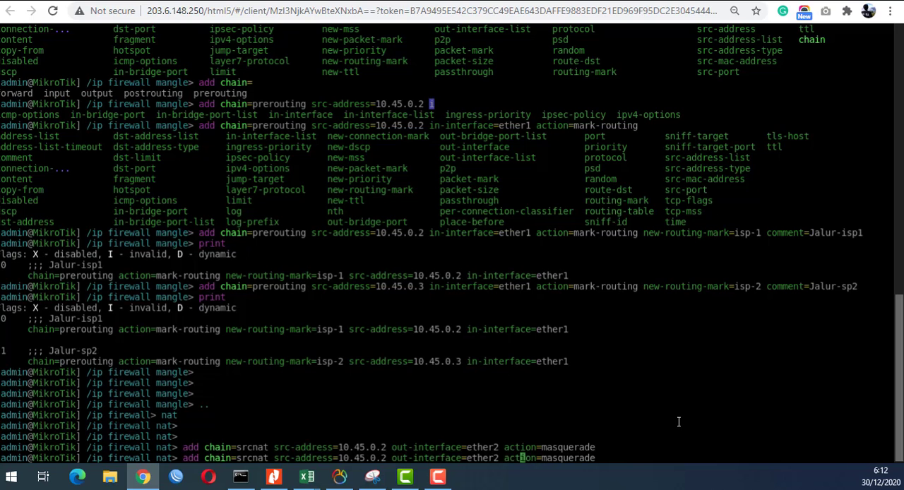
key(Left)
key(Left)
key(BackSpace)
text(3)
- Change the out-interface to ether3 in the NAT rule command for 10.45.0.3 after checking Router_Lokal's link to ISP-2 in the topology
key(Right)
key(Right)
key(Right)
key(Right)
key(Right)
key(Right)
key(Right)
key(Right)
key(Right)
key(Right)
key(Right)
key(Right)
key(Right)
key(Right)
key(Right)
key(Right)
key(Right)
key(Right)
key(Right)
key(Right)
key(Right)
click(92, 0)
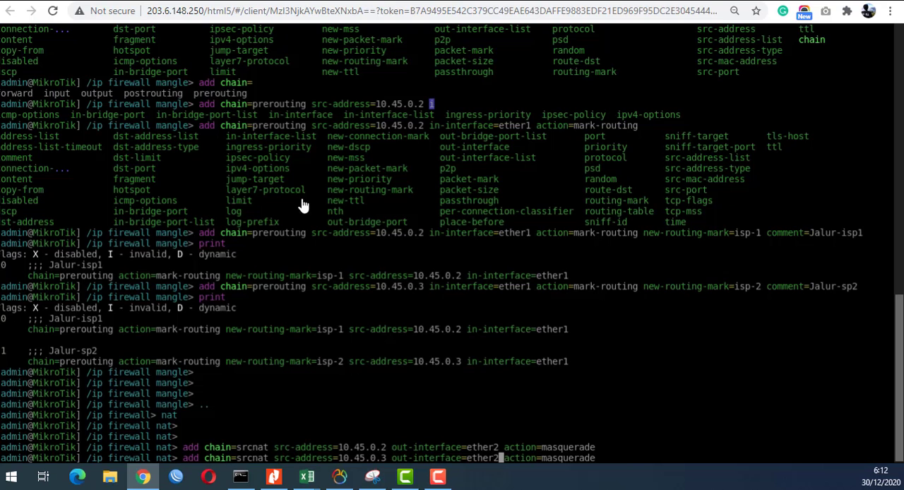
click(305, 203)
key(BackSpace)
text(3)
- Add comment=NAT-ISP2 to the NAT rule command for 10.45.0.3, submit it, and print the NAT rules
key(Right)
key(Right)
key(Right)
key(Right)
key(Right)
key(Right)
key(Right)
key(Right)
key(Right)
key(Right)
key(Right)
key(Right)
key(Right)
key(Right)
key(Right)
key(Right)
key(Right)
key(Right)
key(Right)
text(comment=ISP)
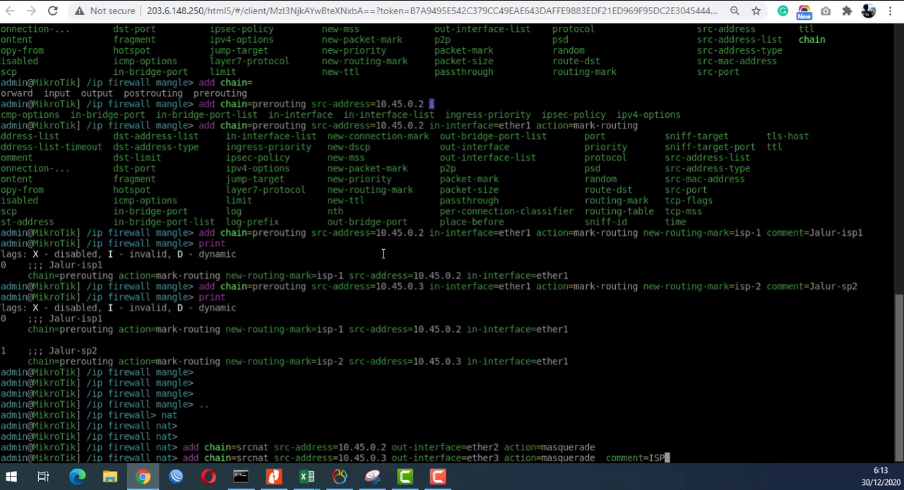
text(2)
key(Left)
key(Left)
key(Left)
key(Left)
text(NAT-)
key(Return)
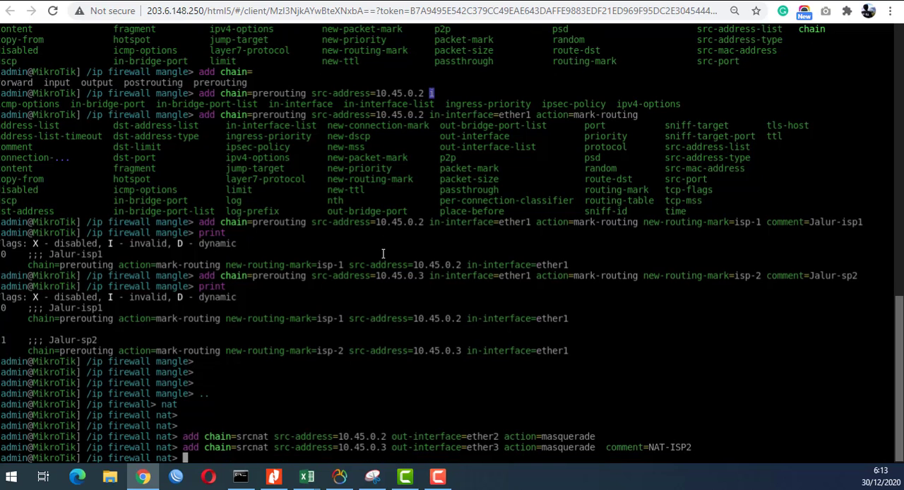
text(print)
key(Return)
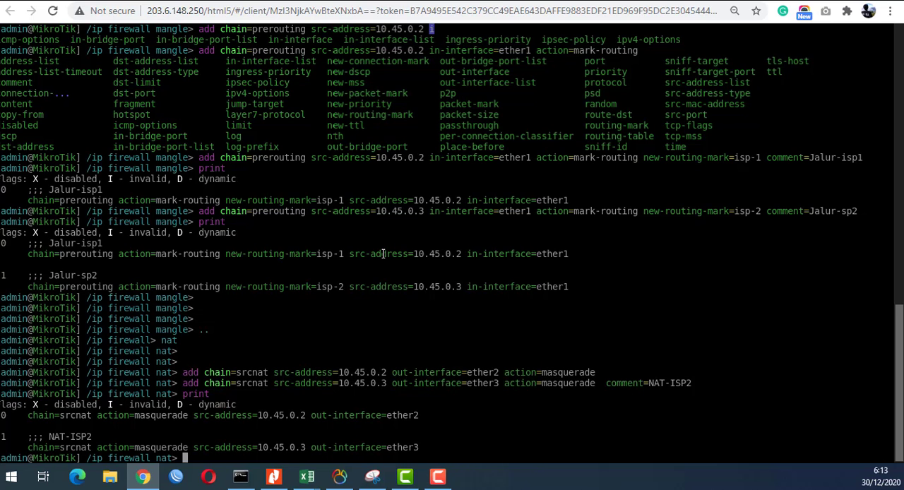
- Set the comment of NAT rule number 1 to NAT-ISP1 and print the NAT rules
text(comment nu)
key(Tab)
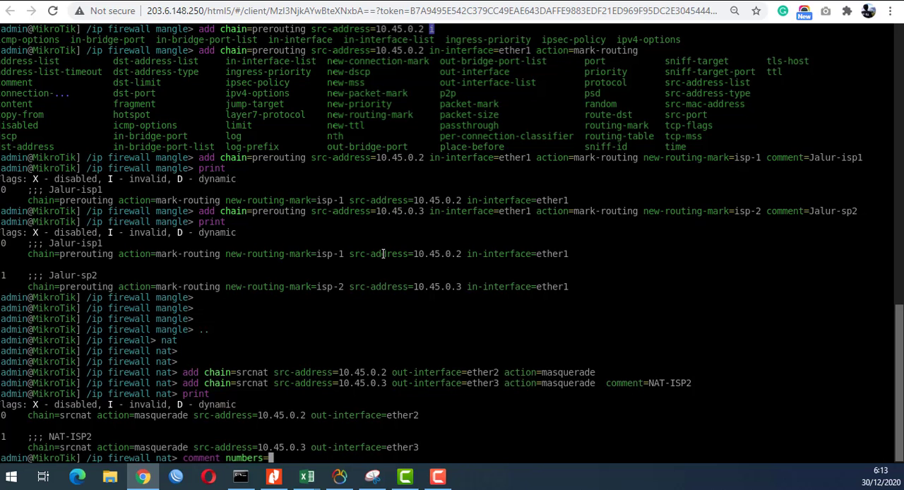
text(1 comment=NAT-I)
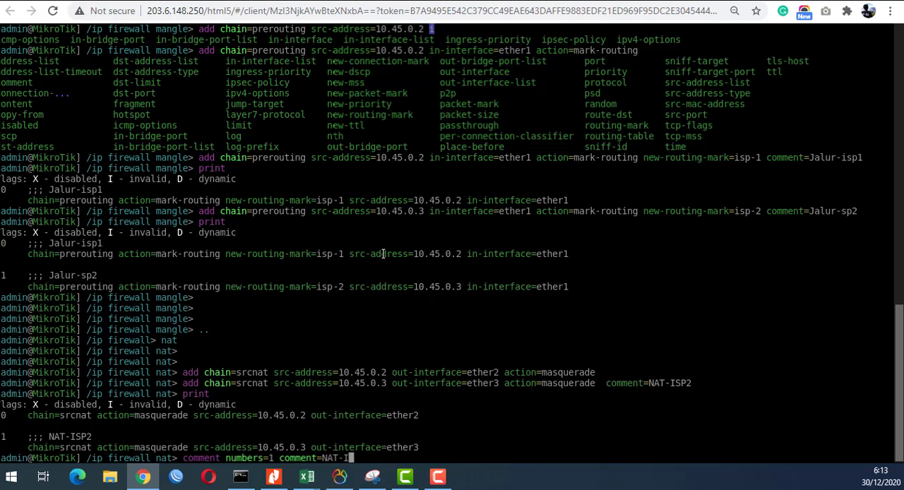
text(SP1)
key(Return)
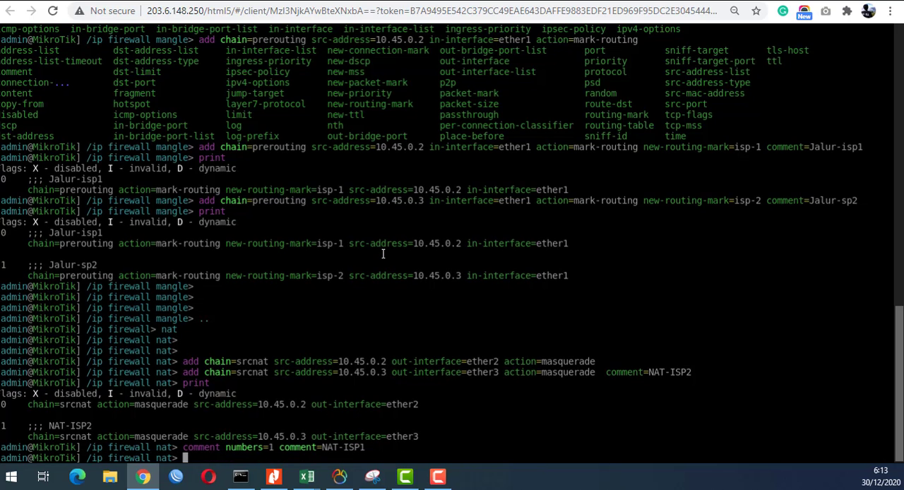
text(print)
key(Return)
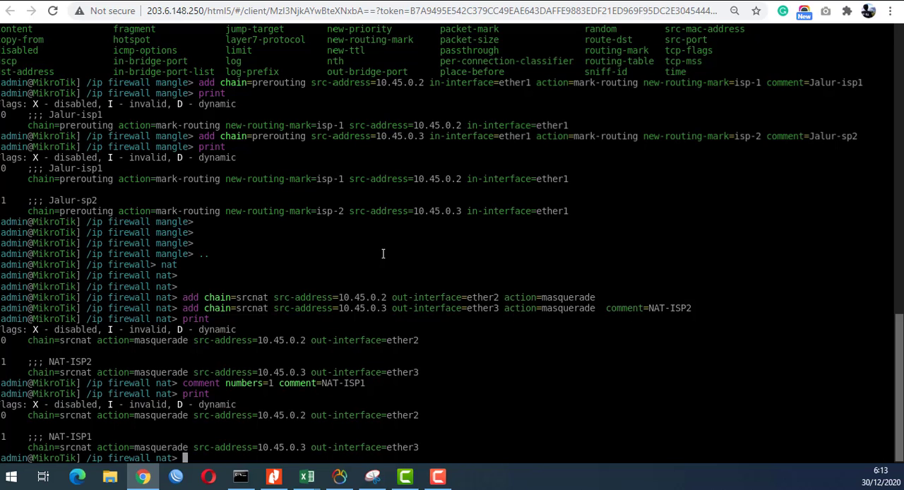
- Recall the comment command and set the comment of NAT rule number 1 to NAT-ISP2
key(Up)
key(Up)
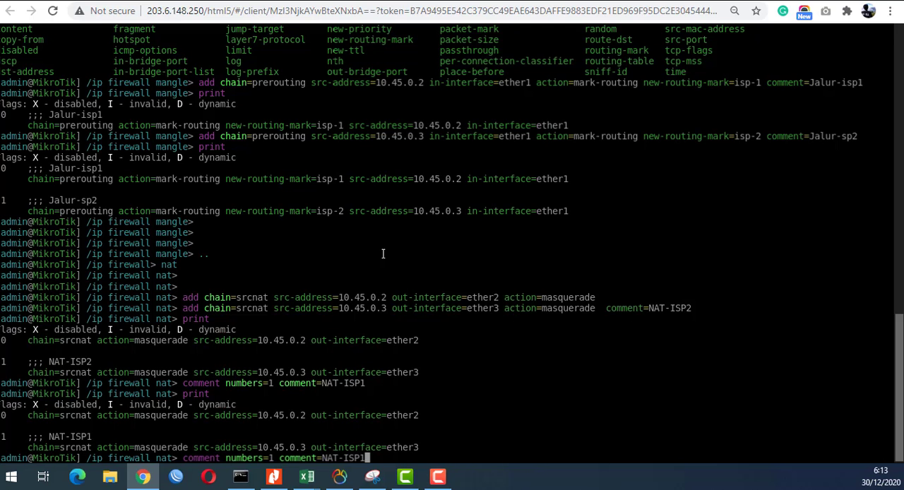
key(BackSpace)
text(2)
key(Return)
- Reuse the comment command to set NAT rule number 0's comment to NAT-ISP1, and print the NAT rules
key(Up)
key(Left)
key(Left)
key(Left)
key(Left)
key(Left)
key(Left)
key(Left)
key(Left)
key(Left)
key(Left)
key(Left)
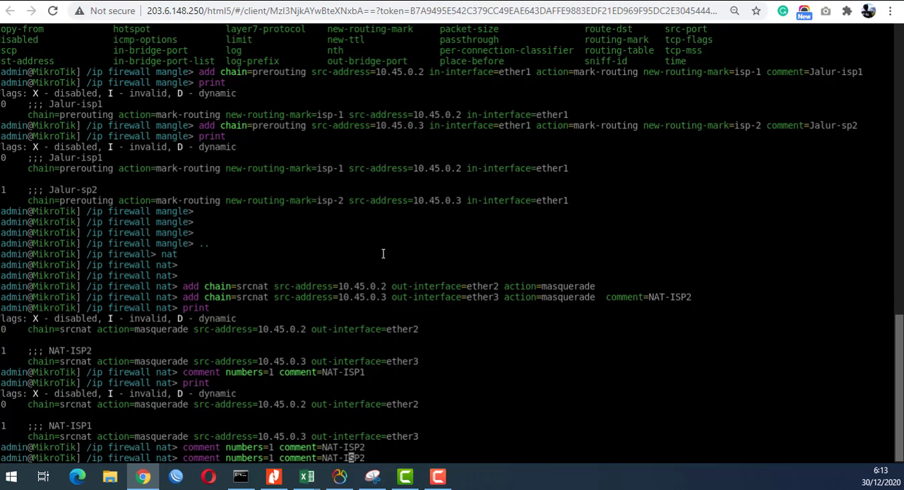
key(Left)
key(Left)
key(Left)
key(Left)
key(Left)
key(BackSpace)
key(BackSpace)
text(0)
key(Right)
key(Right)
key(Right)
key(Right)
key(Right)
key(Right)
key(Right)
key(Right)
key(Right)
key(Right)
key(Right)
key(Right)
key(Right)
key(Right)
key(Right)
key(Right)
key(BackSpace)
text(1)
key(Return)
text(print)
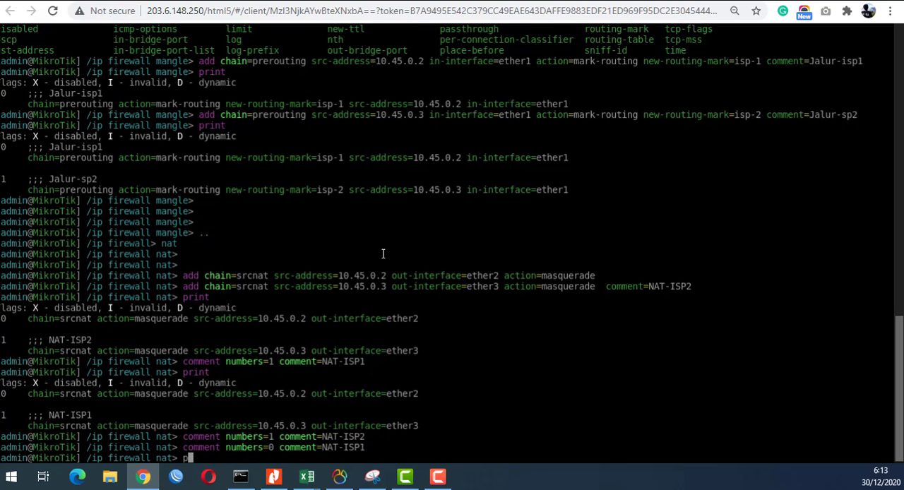
key(Return)
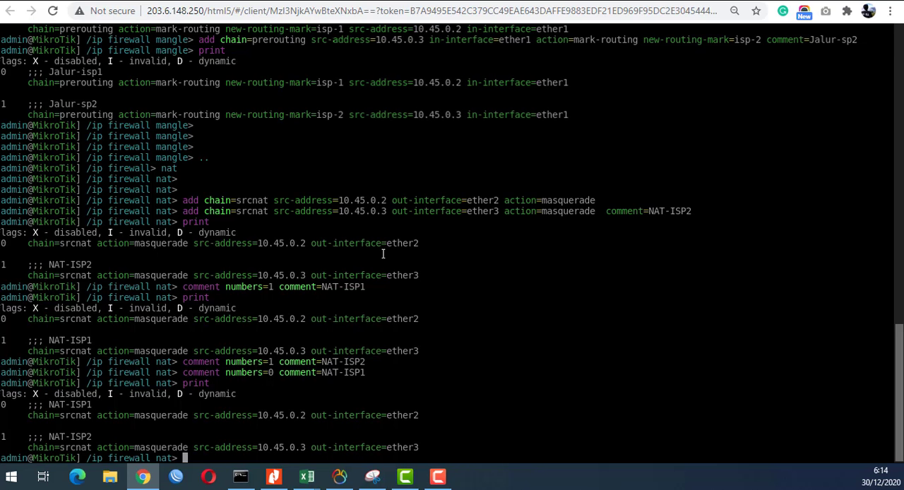
- Switch the router console from the firewall NAT level to /ip route
text(/ip route)
key(Return)
key(Return)
key(Return)
key(Return)
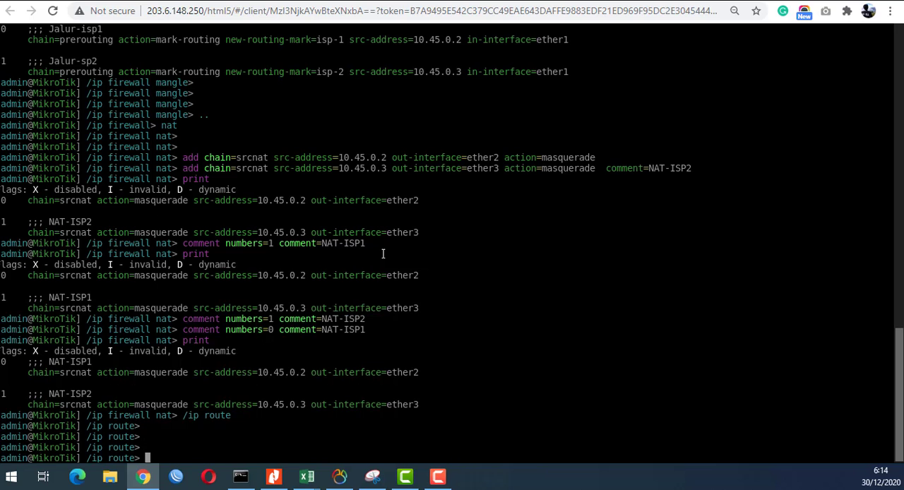
text(ip)
key(BackSpace)
key(BackSpace)
key(BackSpace)
- Start a default route command with add dst-address=0.0.0.0/0
text(add dst-address=)
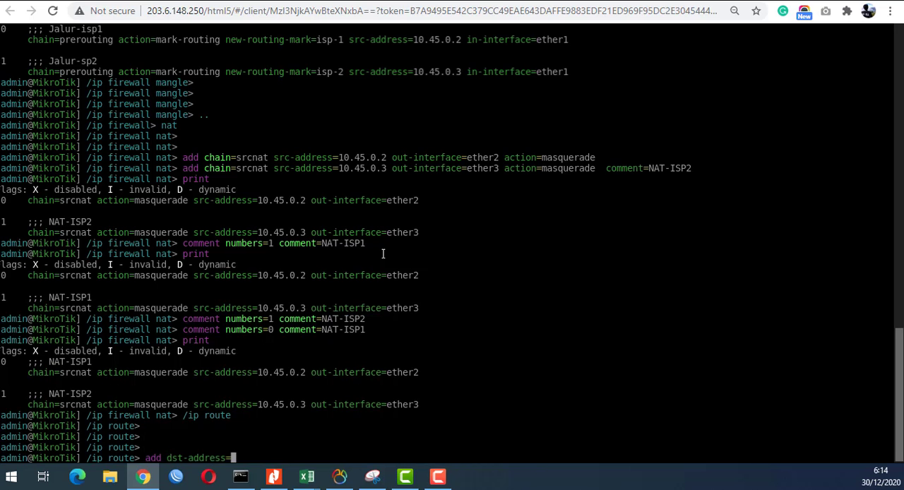
text(0.0.0.0/0 gateway=)
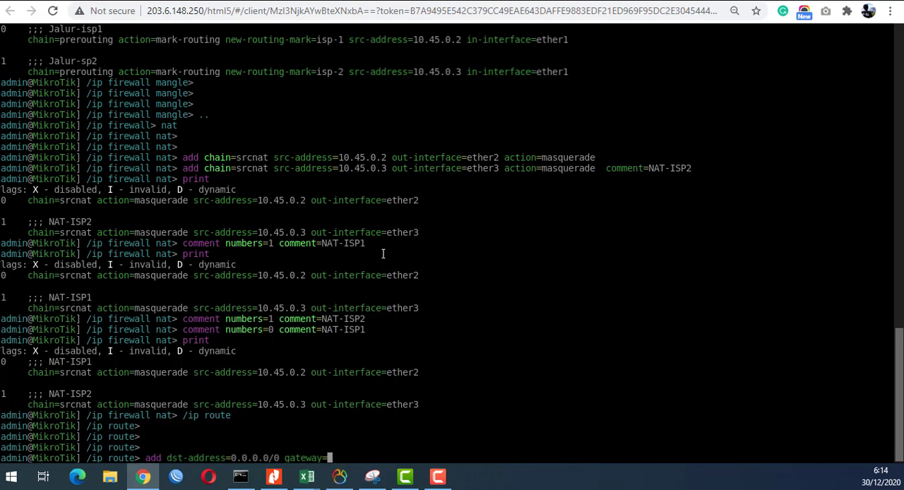
key(BackSpace)
key(BackSpace)
key(BackSpace)
key(BackSpace)
key(BackSpace)
key(BackSpace)
key(BackSpace)
key(BackSpace)
key(BackSpace)
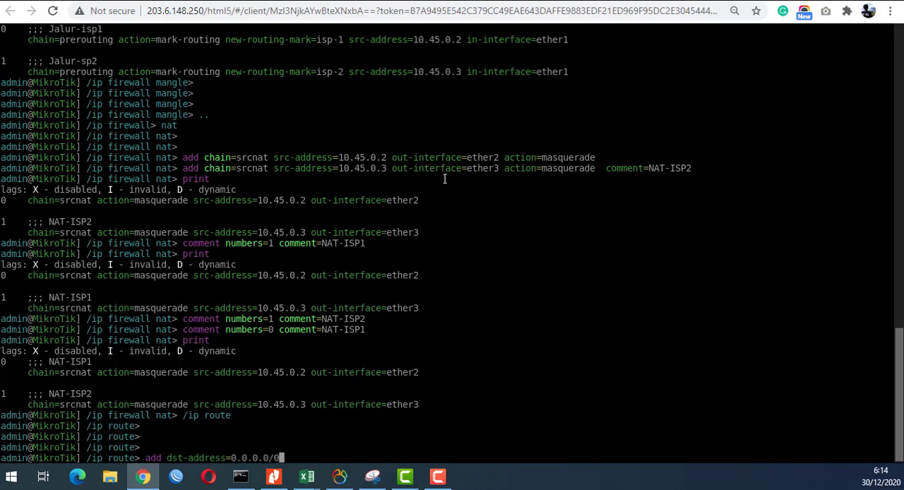
- Review the routing marks in the earlier mangle rules and list the parameters available for the route command
scroll(182, 200, up, 1)
scroll(182, 200, up, 1)
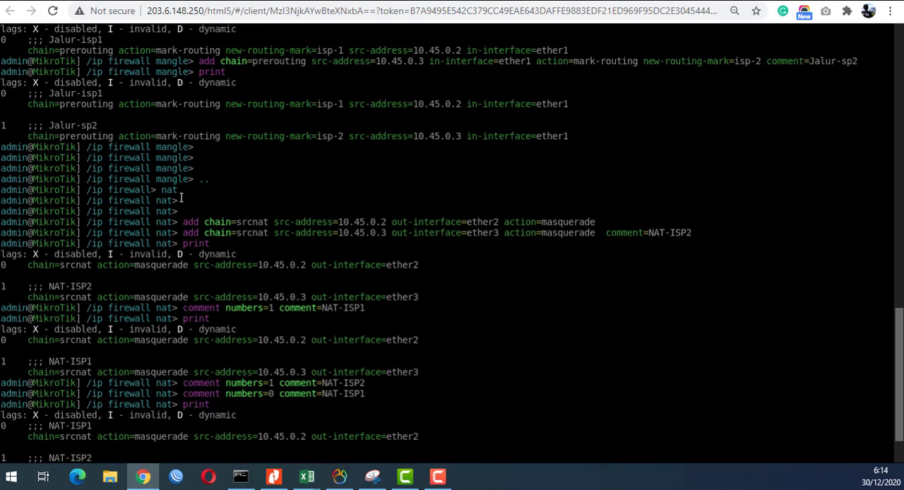
scroll(332, 155, up, 1)
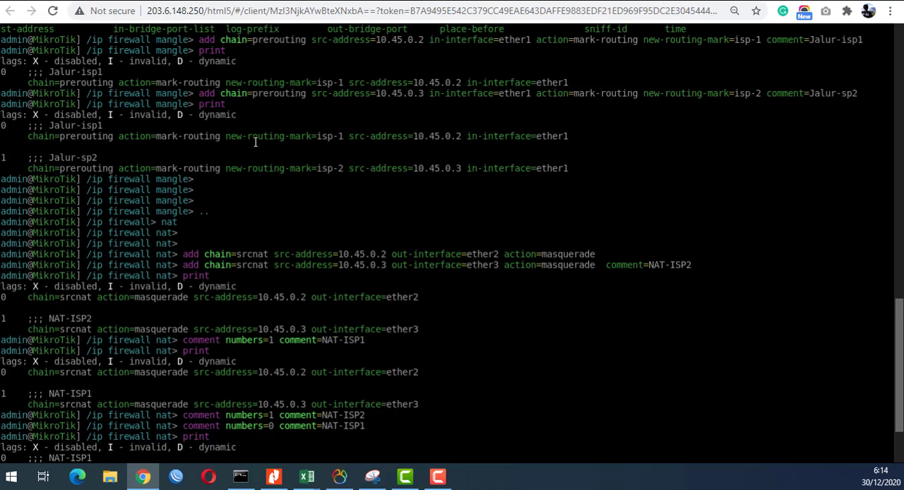
scroll(254, 144, up, 1)
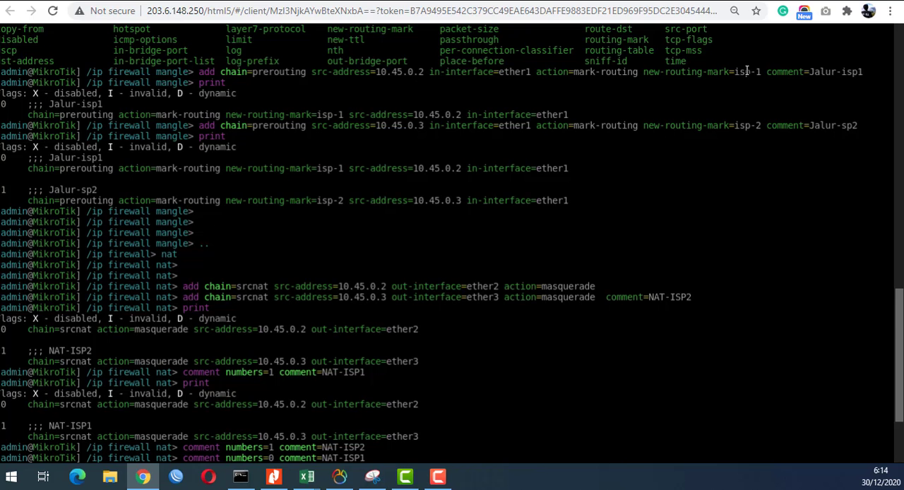
scroll(412, 274, down, 4)
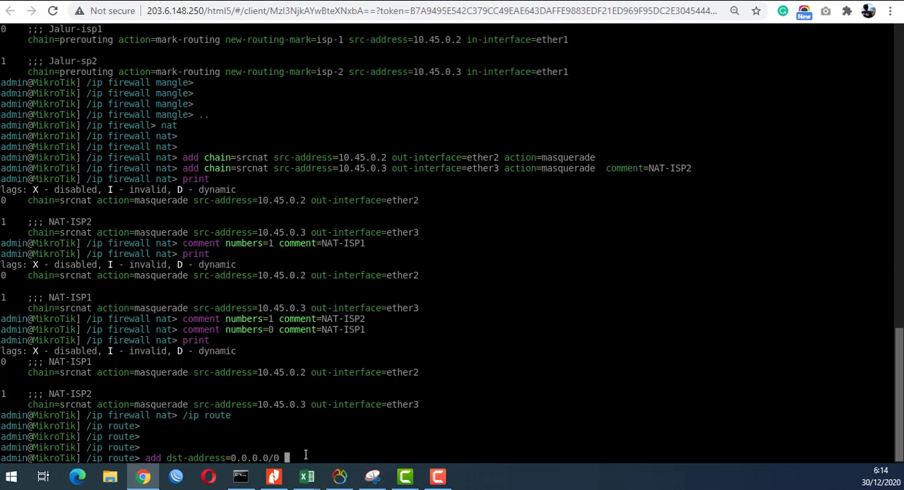
text(mac)
key(BackSpace)
key(BackSpace)
key(BackSpace)
key(Tab)
key(Tab)
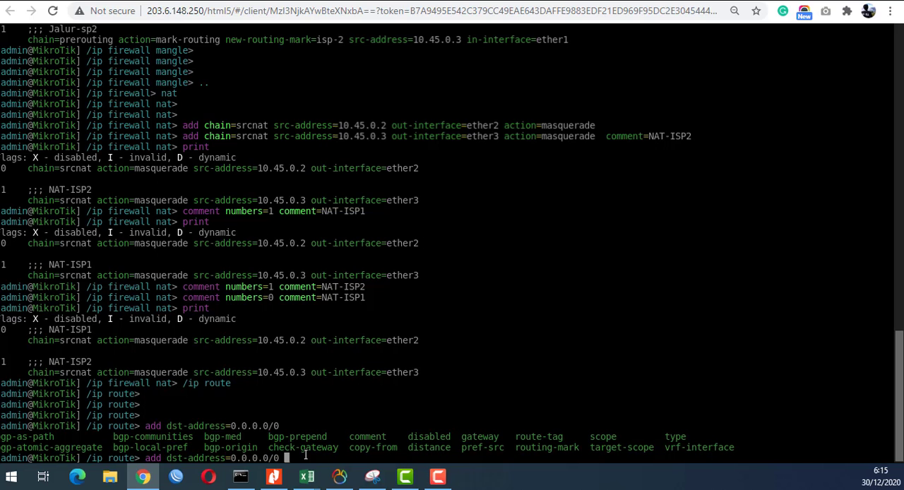
- Add routing-mark=isp-1 to the default route command, listing the available routing marks first
text(rout)
text(-)
key(BackSpace)
text(i)
key(Tab)
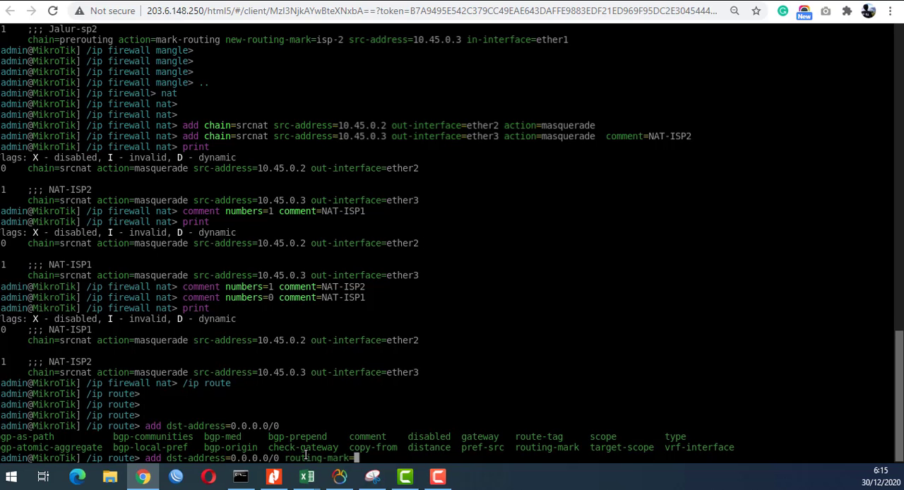
key(Tab)
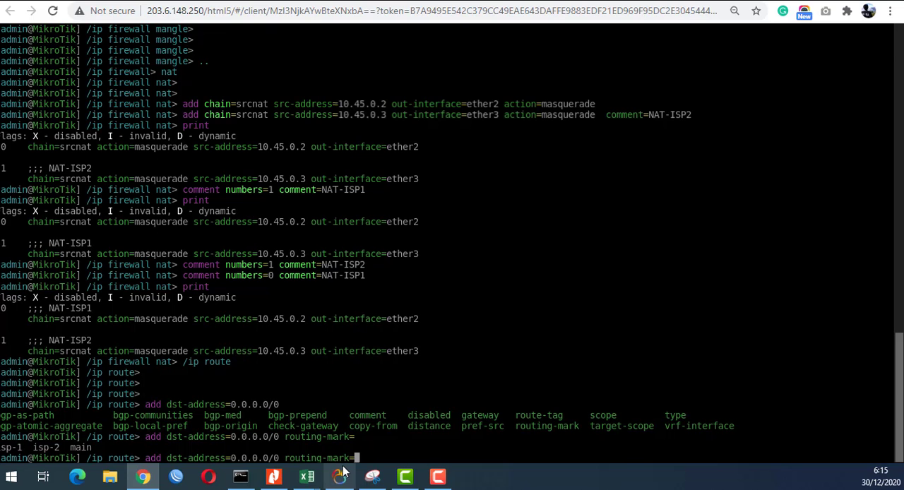
mouse_move(345, 471)
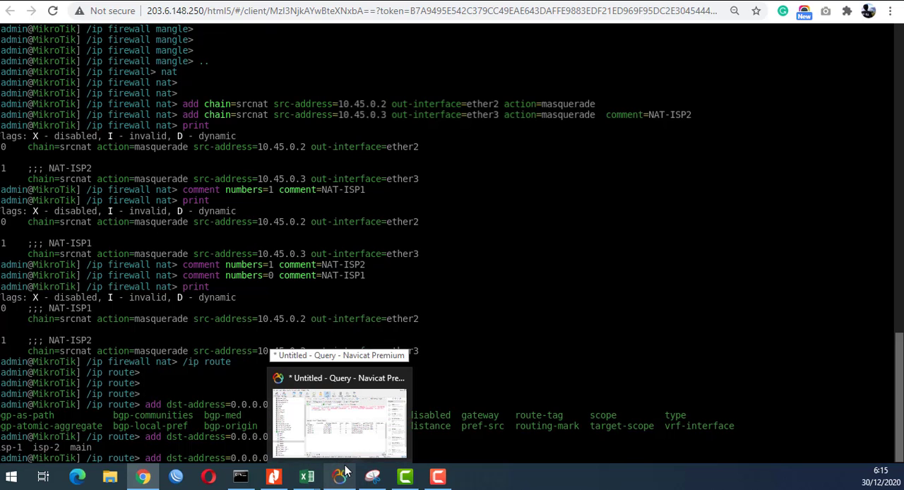
text(isp-1)
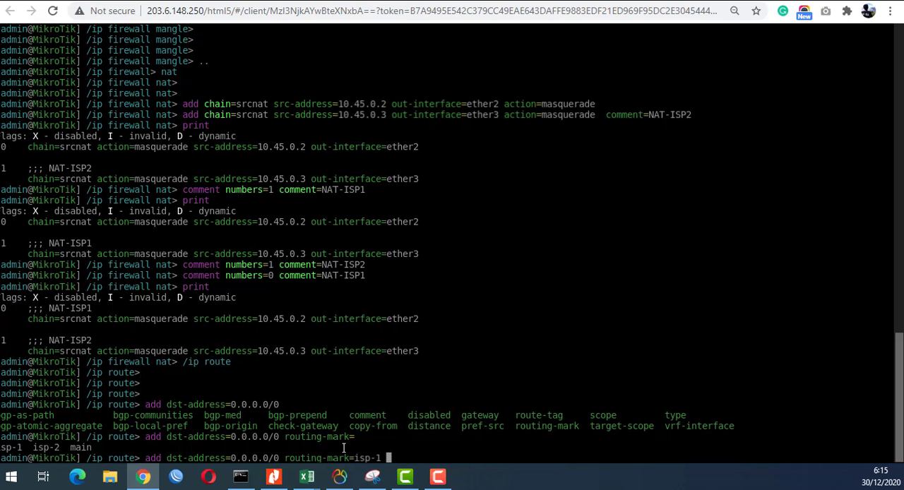
- Add gateway=192.168.0.1 to the isp-1 default route command after checking Router_Lokal's network toward Router_Publik in the topology
text(gateway=)
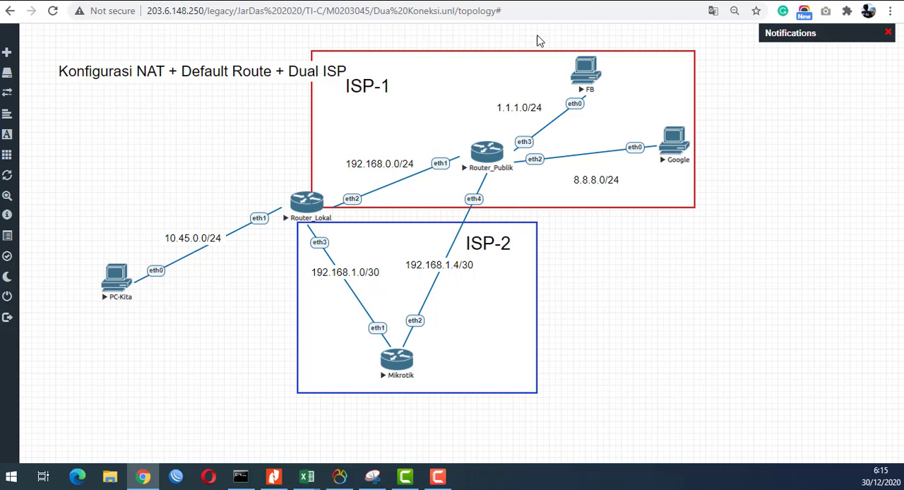
click(304, 204)
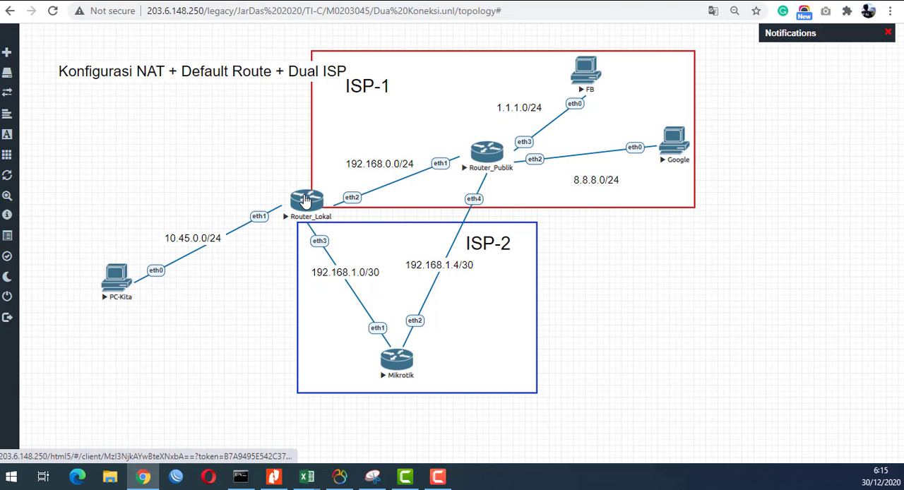
scroll(471, 340, down, 1)
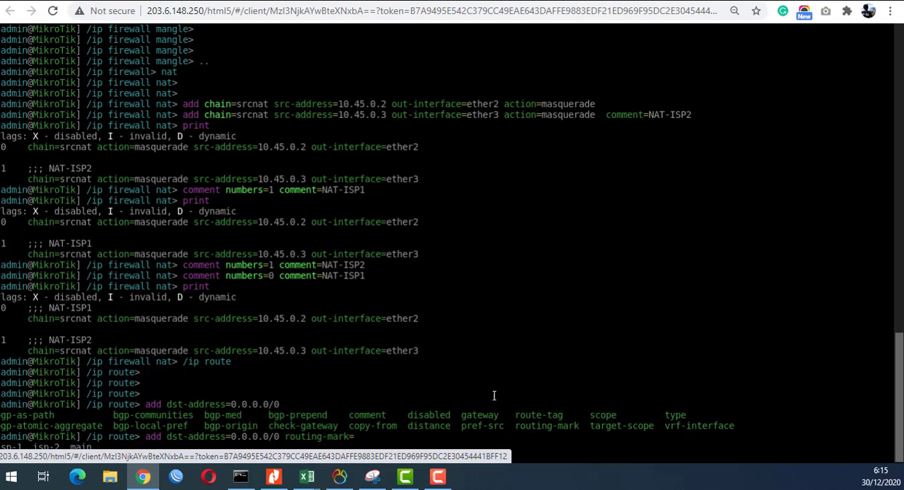
text(19)
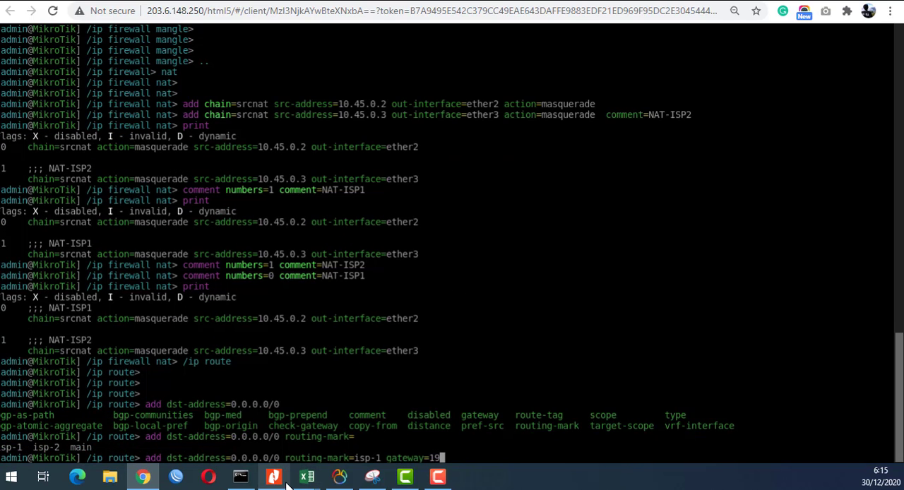
text(2.168.0.1 co)
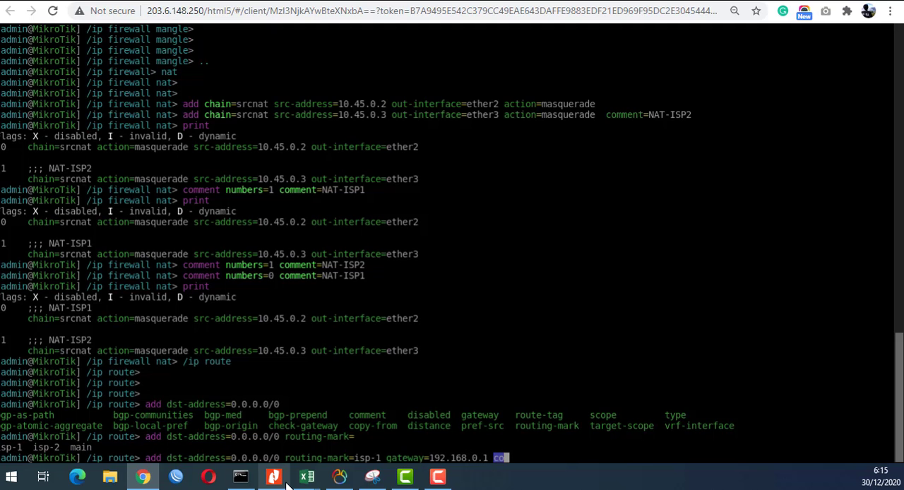
text(m)
- Add comment=Routing-ISP1 to the default route command for isp-1 and submit it
key(Tab)
text(Routing)
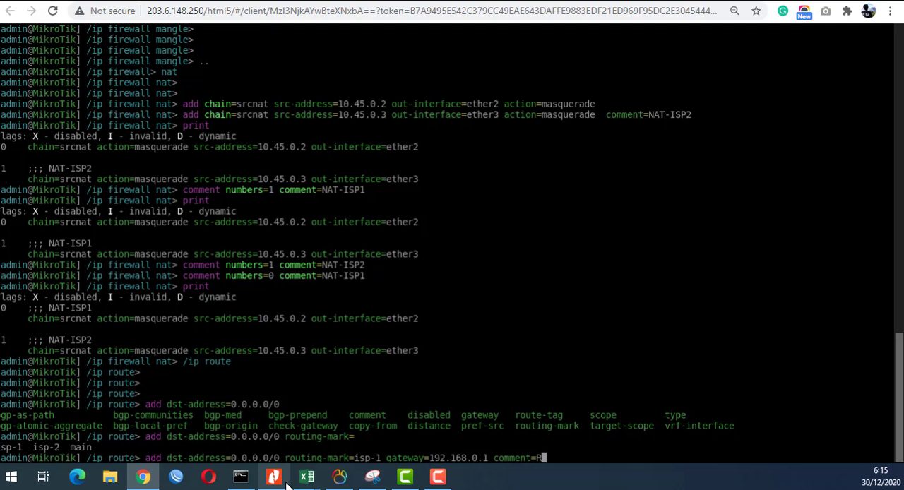
text(-ISP1)
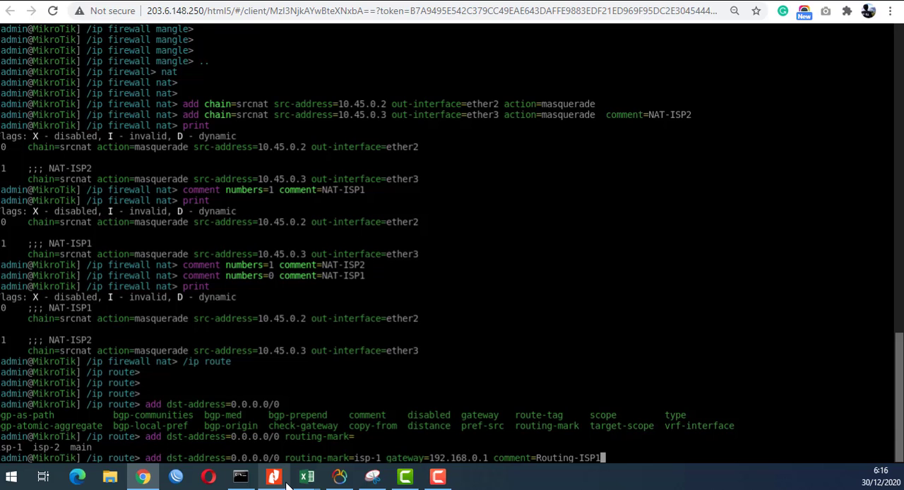
key(Return)
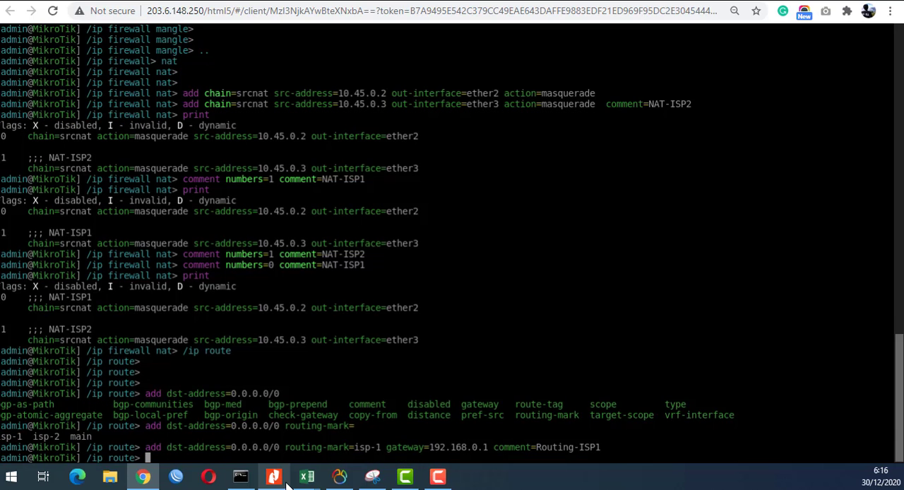
- Recall the last default route command and change its routing-mark to isp-2
key(Up)
key(Left)
key(Left)
key(Left)
key(Left)
key(Left)
key(Left)
key(Left)
key(Left)
key(Left)
key(Left)
key(Left)
key(Left)
key(Left)
key(Left)
key(Left)
key(Left)
key(Left)
key(Left)
key(Left)
key(Left)
key(Left)
key(Left)
key(Left)
key(Left)
key(Left)
key(Left)
key(Left)
key(Left)
key(Left)
key(Left)
key(Left)
key(Left)
key(Left)
key(Left)
key(Left)
key(Left)
key(BackSpace)
text(2)
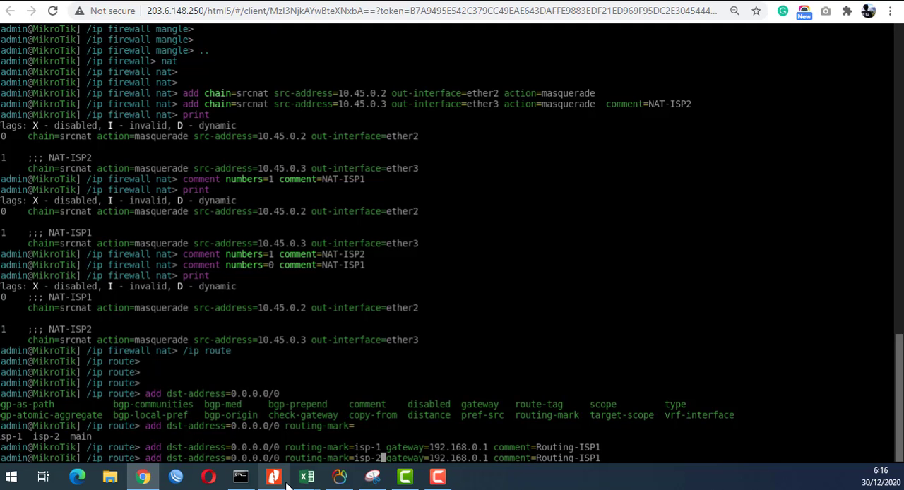
- Change the gateway in the isp-2 default route command to 192.168.1.1 after checking Router_Lokal's link toward ISP-2 in the topology
key(Right)
key(Right)
key(Right)
key(Right)
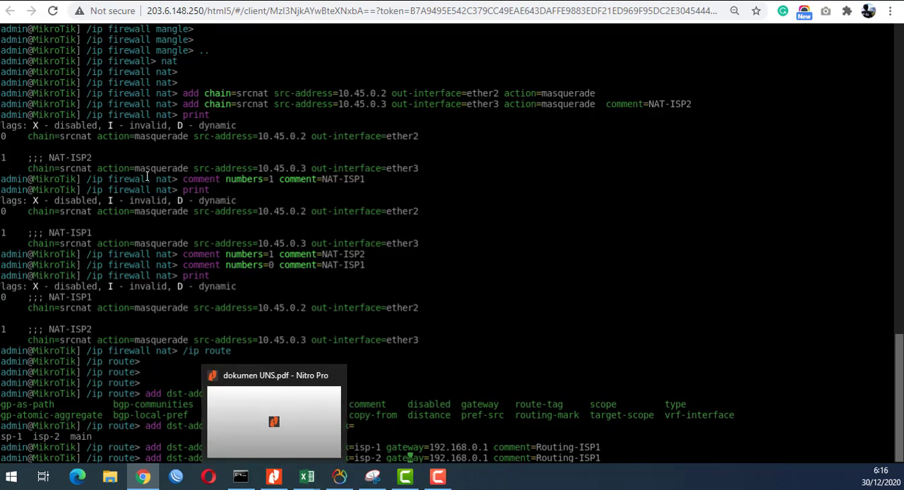
click(73, 1)
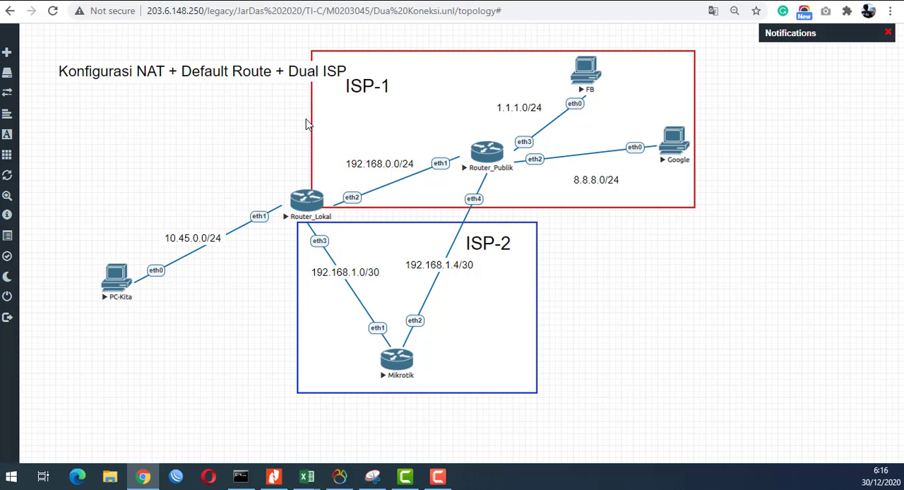
click(307, 200)
key(Right)
- Change the isp-2 route's comment to Routing-ISP2, submit the command, and print the route list
key(Right)
key(Right)
key(Right)
key(Right)
key(Right)
key(Right)
key(Right)
key(Right)
key(Right)
key(Right)
key(Right)
key(Right)
key(Right)
key(Right)
key(BackSpace)
key(BackSpace)
key(BackSpace)
text(1.1)
key(Right)
key(Right)
key(Right)
key(Right)
key(Right)
key(Right)
key(Right)
key(Right)
key(Right)
key(Right)
key(Right)
key(Right)
key(Right)
key(Right)
key(Right)
key(Right)
key(Right)
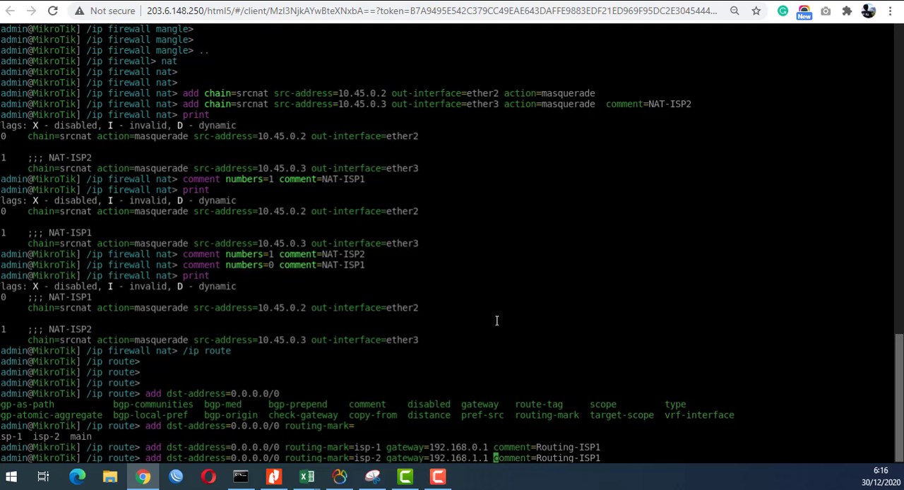
key(Right)
key(Right)
key(Right)
key(Right)
key(BackSpace)
text(2)
key(Return)
text(print)
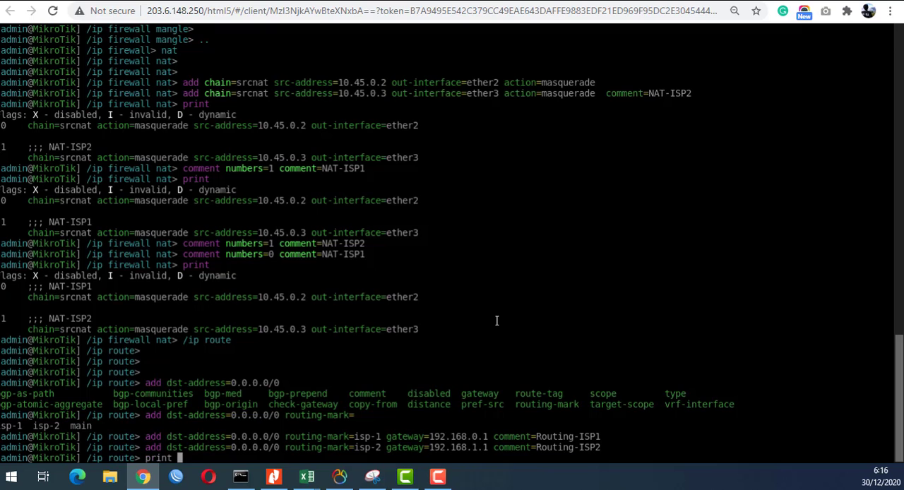
key(Return)
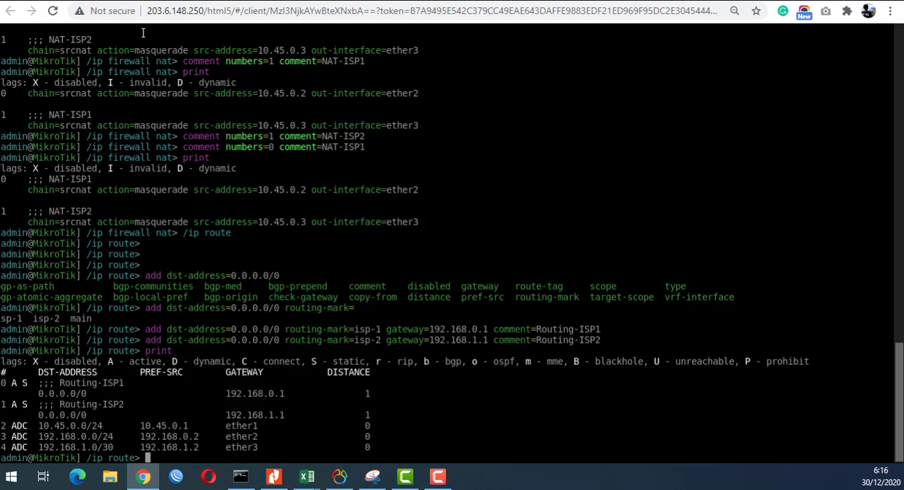
- Open PC-Kita's console from the topology and ping 8.8.8.8, stopping after a few replies
click(106, 1)
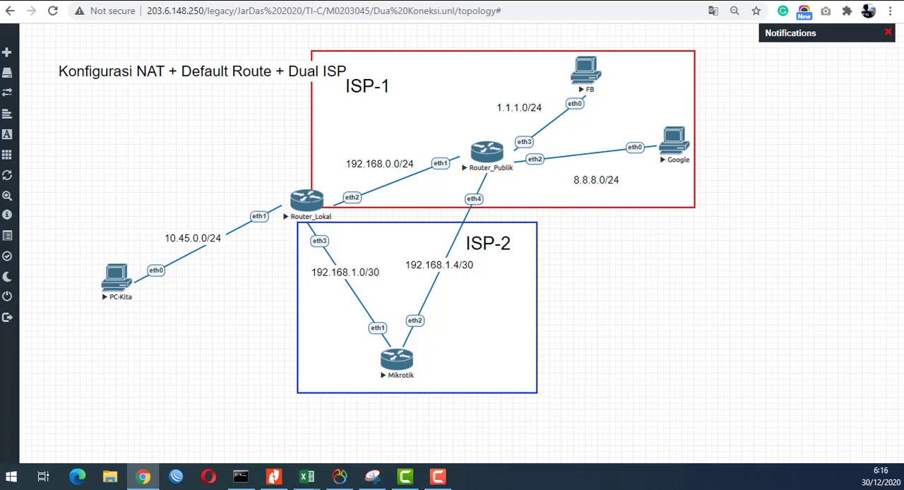
click(120, 290)
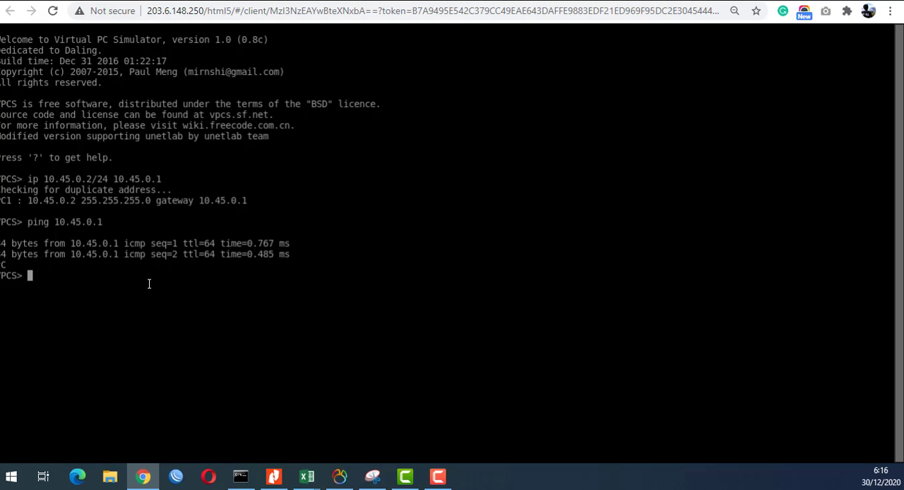
text(ping 8.8.8.8)
key(Return)
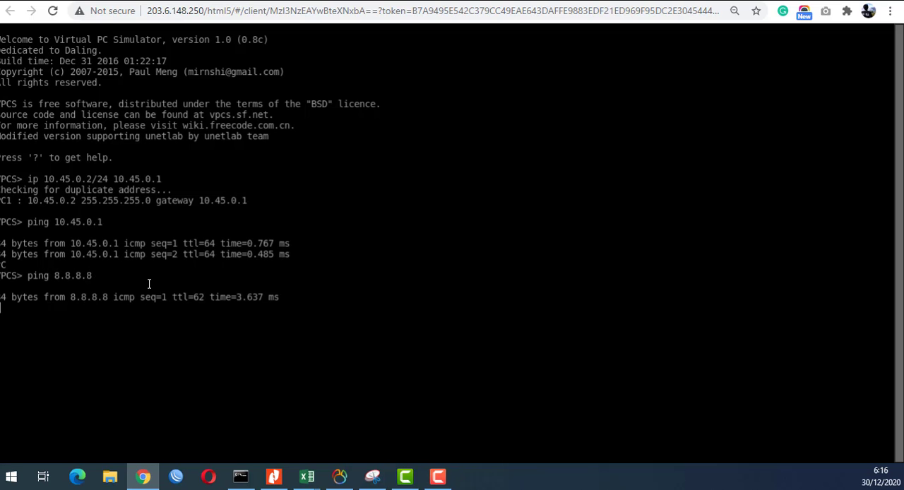
key(ctrl+c)
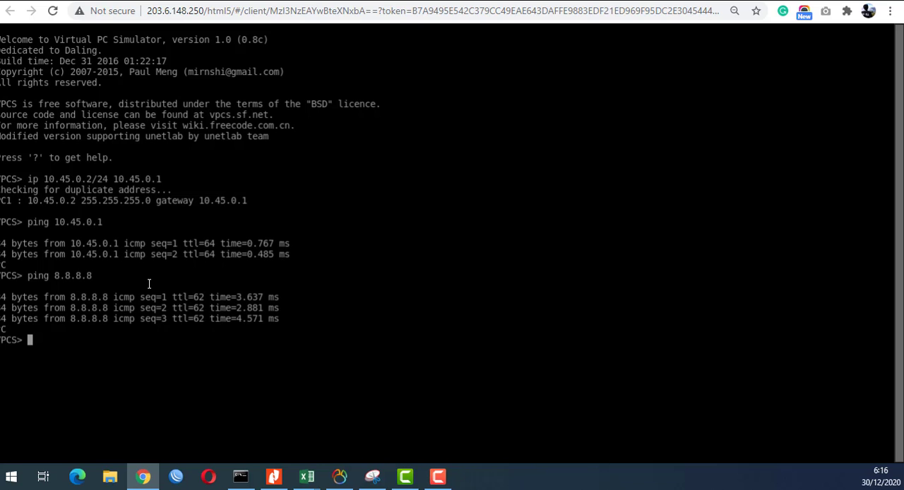
- List PC-Kita's available console commands and prepare trace 8.8.8.8 at the prompt without running it
text(?)
key(Return)
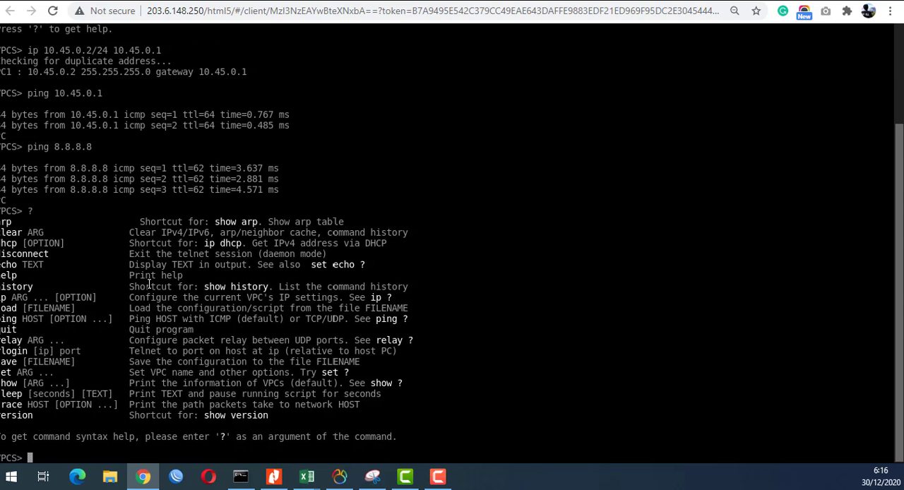
text(trace 8.8.8.8)
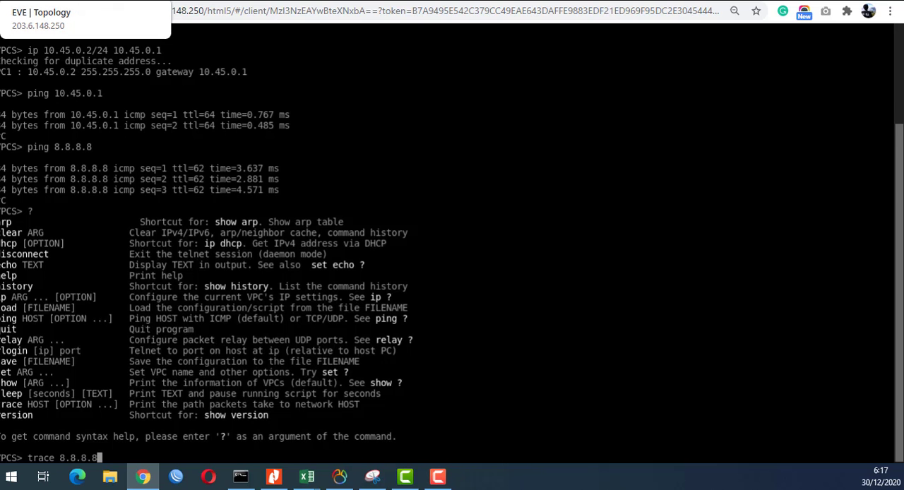
- Review the mangle, NAT and route entries for 10.45.0.2 and 10.45.0.3 in Router_Lokal's console
click(67, 0)
click(134, 1)
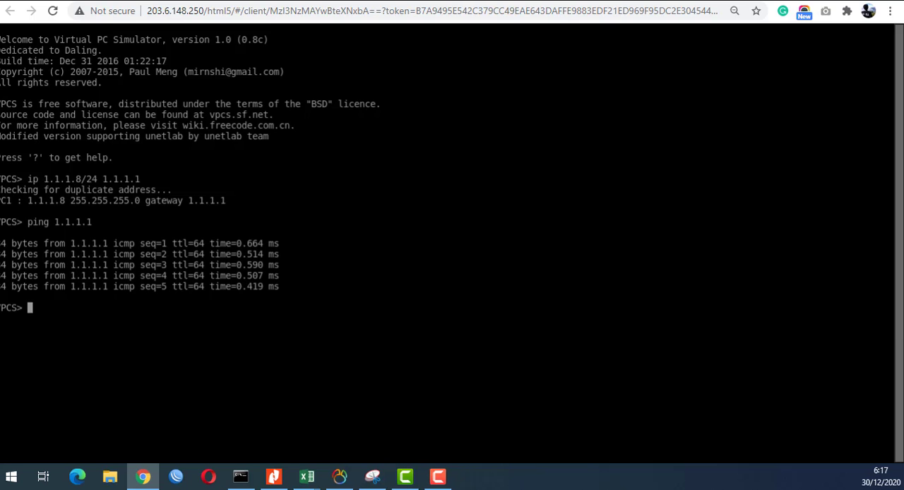
click(492, 1)
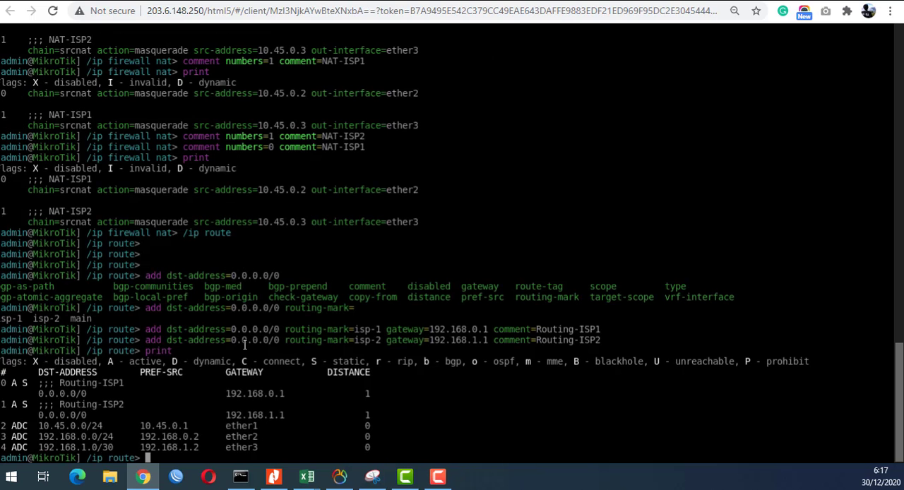
scroll(305, 310, up, 7)
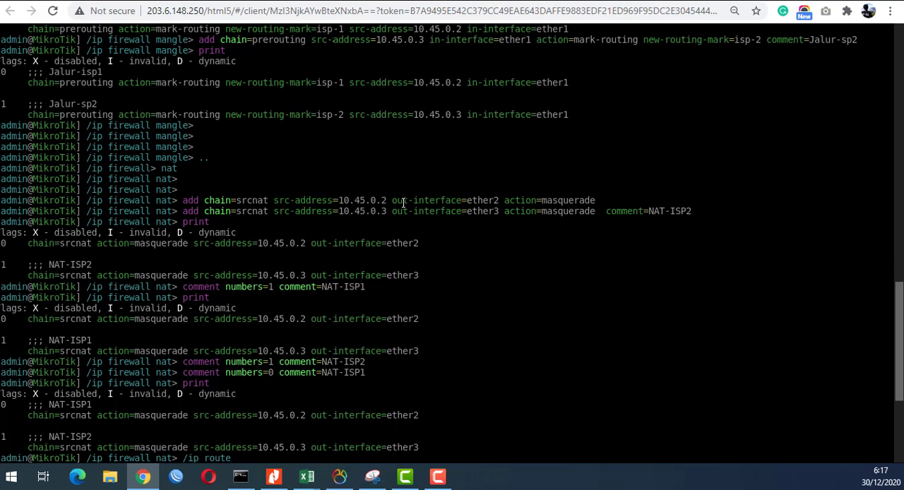
scroll(375, 234, up, 2)
scroll(358, 253, up, 3)
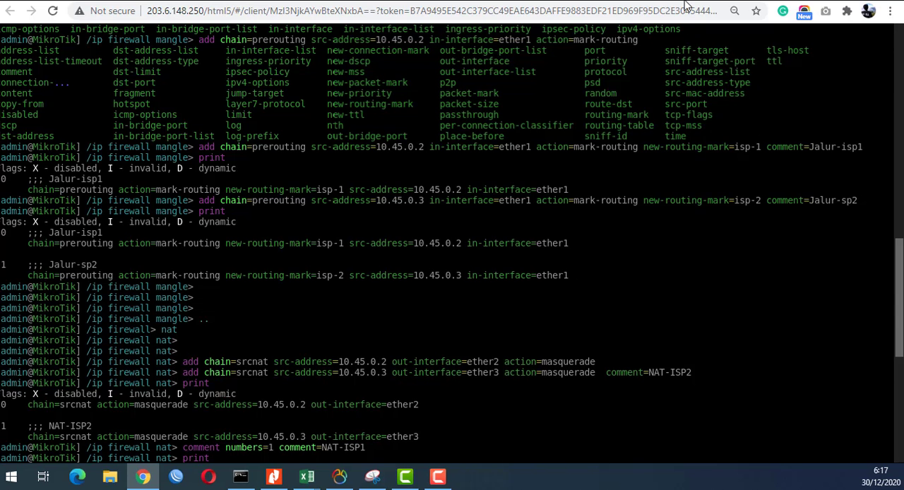
- Return to PC-Kita's console through the topology and run the prepared trace to 8.8.8.8
click(55, 0)
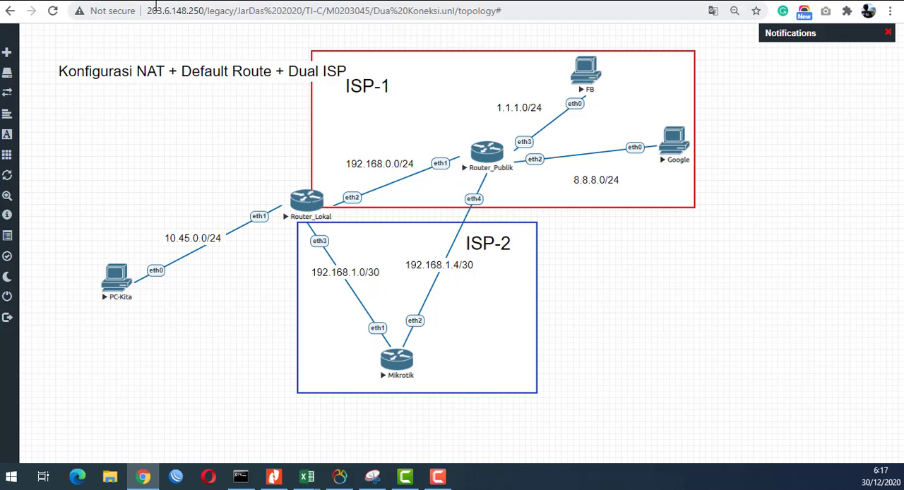
click(107, 286)
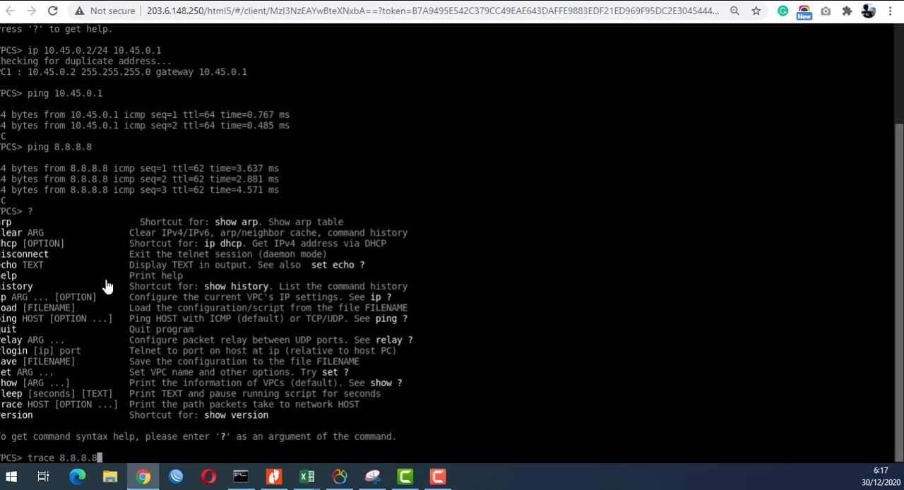
key(Return)
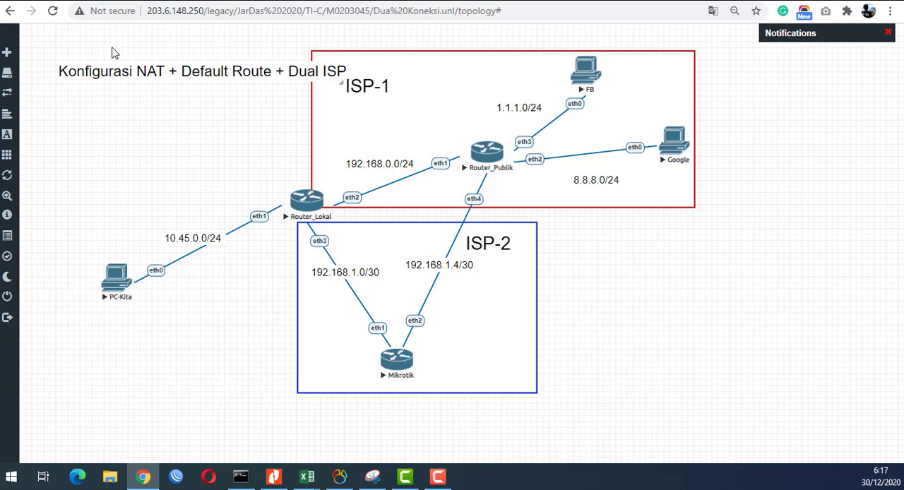
- Set PC-Kita's IP address to 10.45.0.3/24 with gateway 10.45.0.1 in its console
click(121, 297)
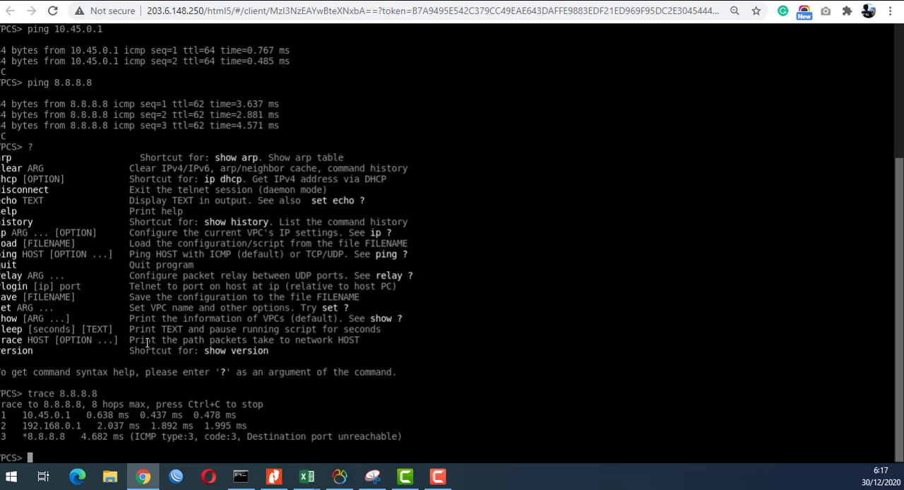
key(Return)
key(Return)
key(Return)
key(Return)
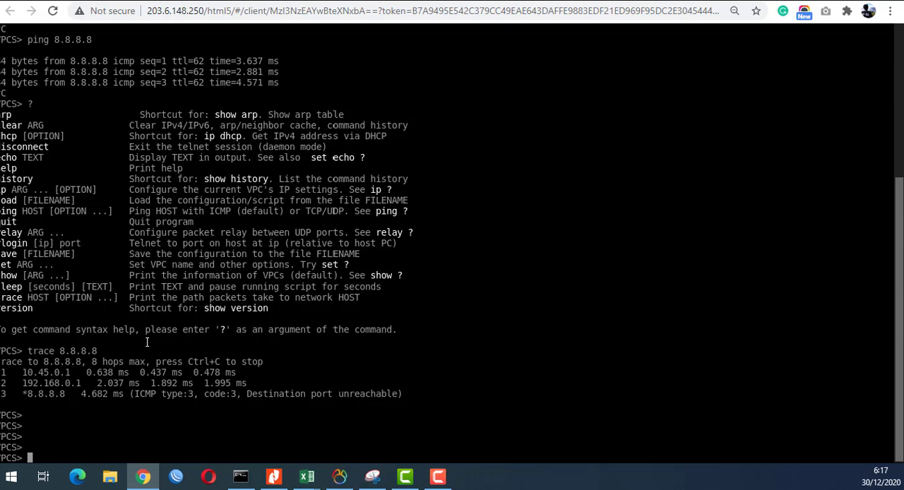
text(ip )
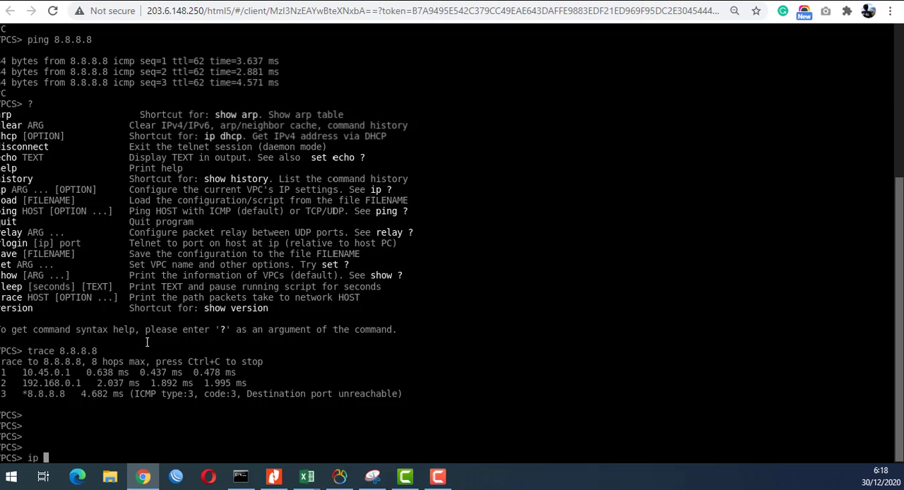
text(10.45.0.2/24 10.45.0.1)
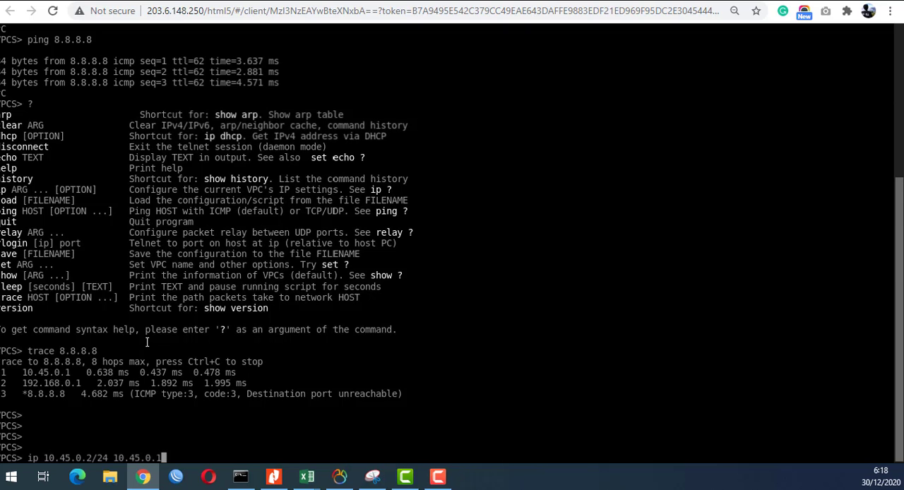
key(Left)
key(Left)
key(Left)
key(Left)
key(Left)
key(Left)
key(Left)
key(Left)
key(Left)
key(Left)
key(Left)
key(Left)
key(Left)
key(BackSpace)
text(3)
key(Return)
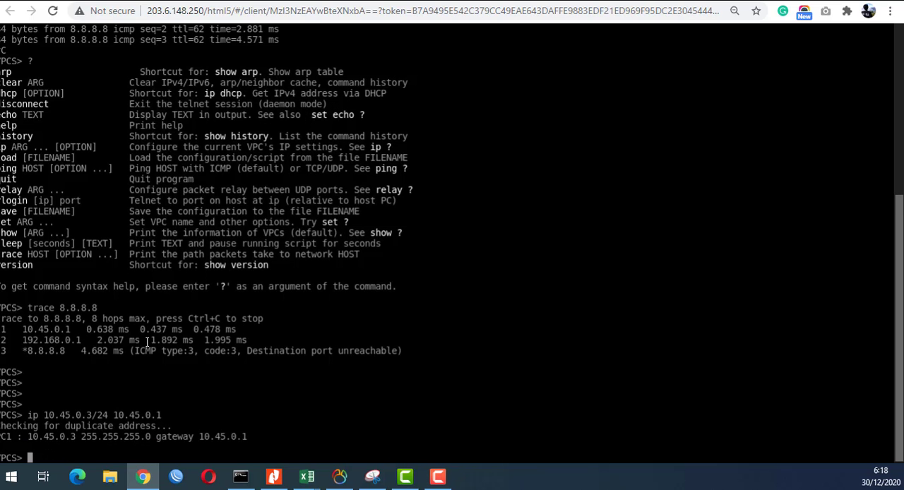
- Rerun the trace to 8.8.8.8 from PC-Kita and compare its intermediate hops with the topology
key(Up)
key(Up)
key(Return)
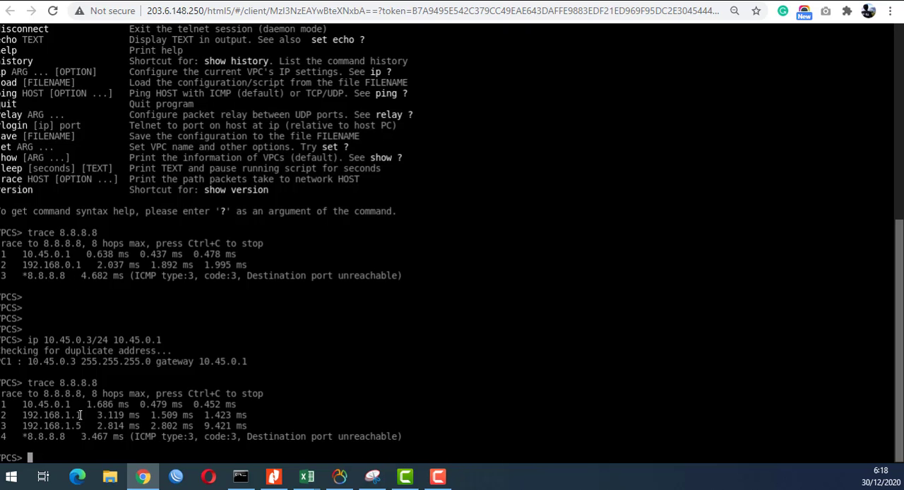
mouse_move(66, 415)
mouse_down()
mouse_move(85, 415)
mouse_move(81, 426)
mouse_up()
click(54, 2)
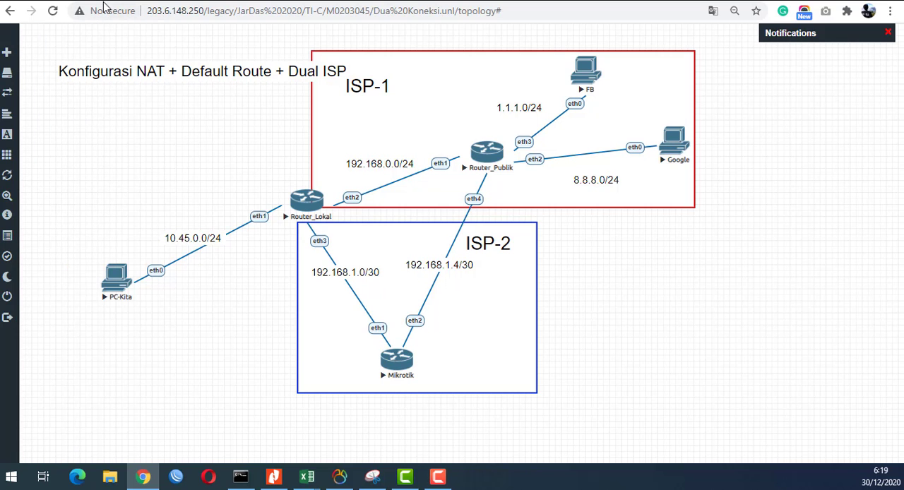
- Open Router_Lokal's console from the topology, review the existing dual-ISP rules and return to the command prompt
click(299, 201)
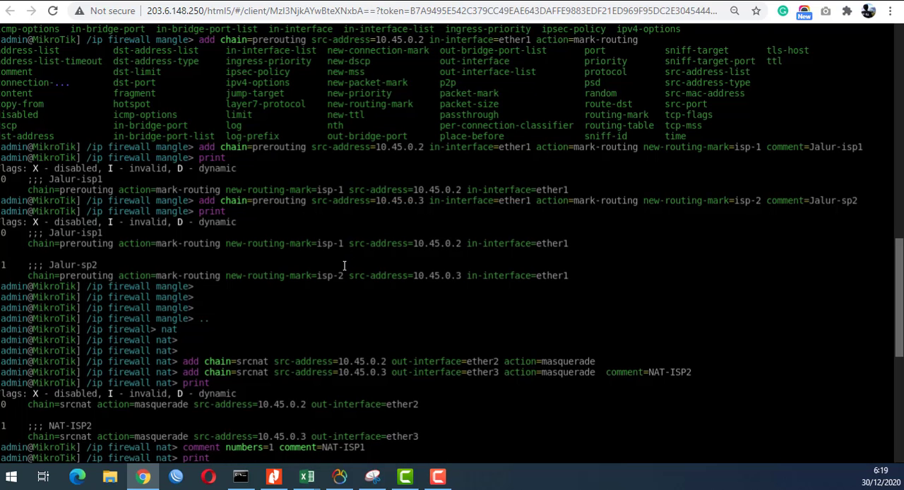
scroll(259, 145, up, 1)
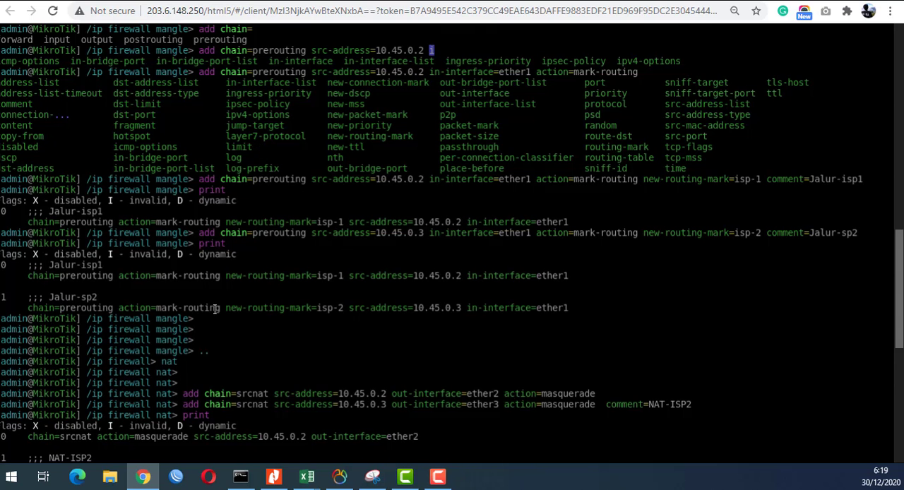
scroll(214, 311, down, 10)
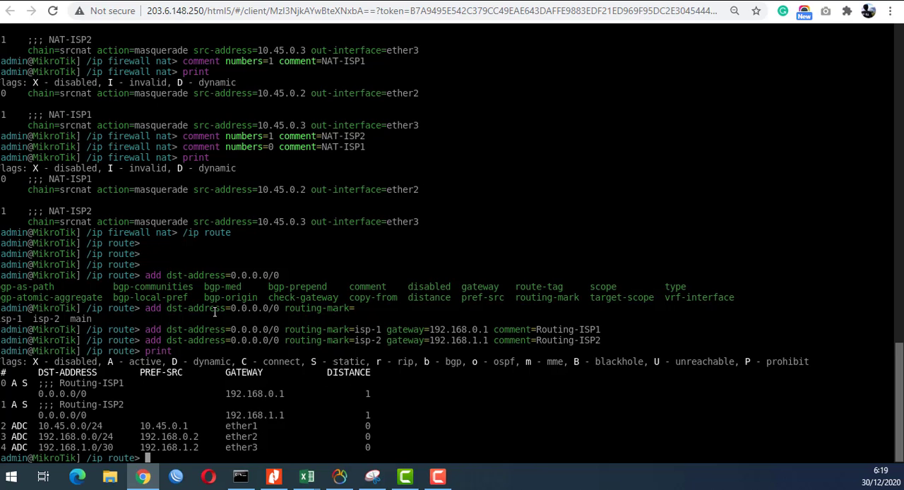
key(Return)
key(Return)
key(Return)
key(Return)
key(Return)
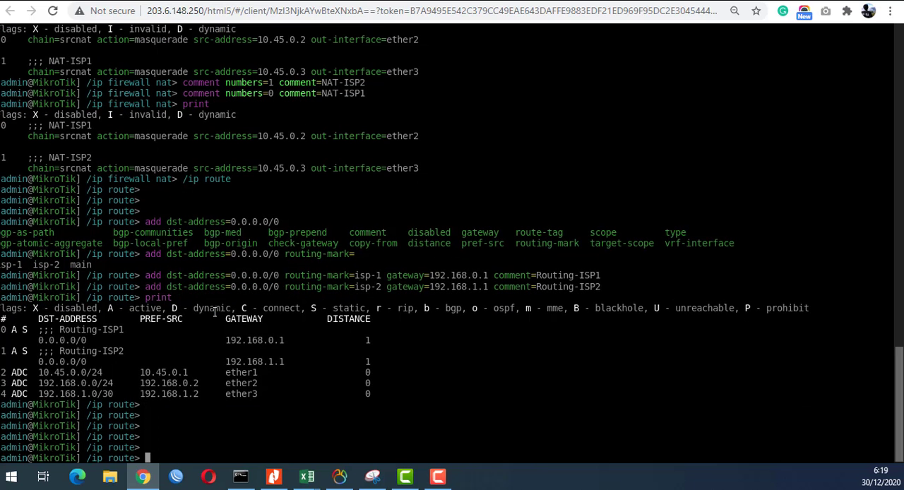
- Switch the router console to the /ip firewall address-list context
text(/ip firewall filter)
key(Return)
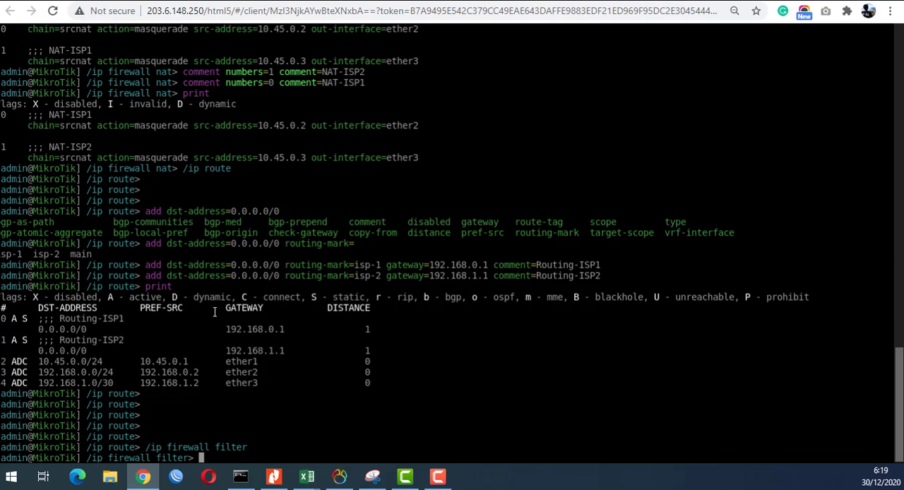
text(..)
key(Return)
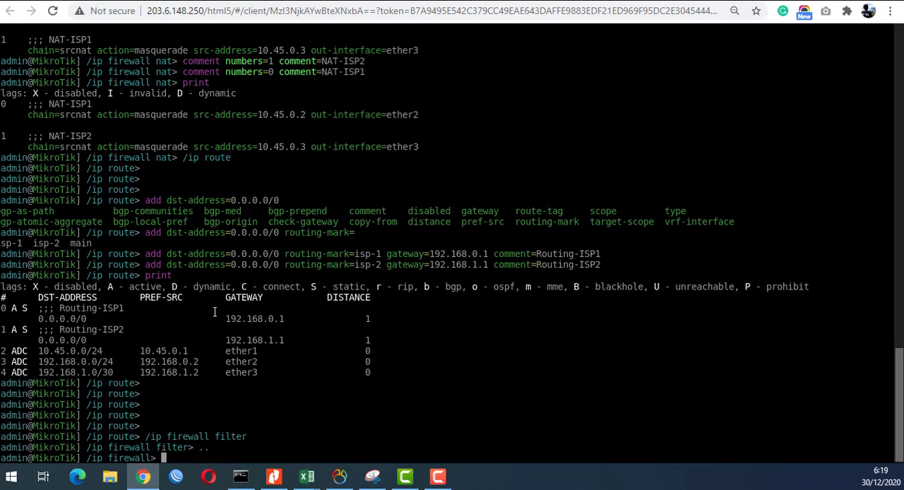
text(address-list)
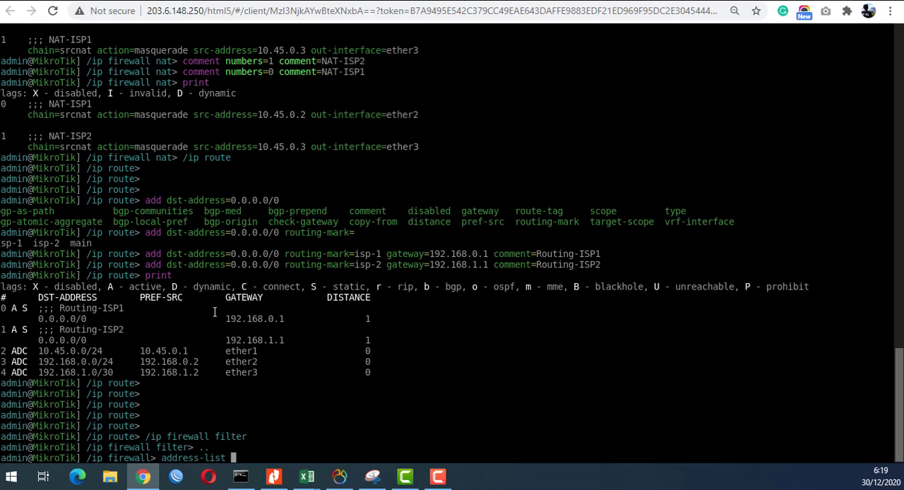
key(Return)
key(Return)
key(Return)
key(Return)
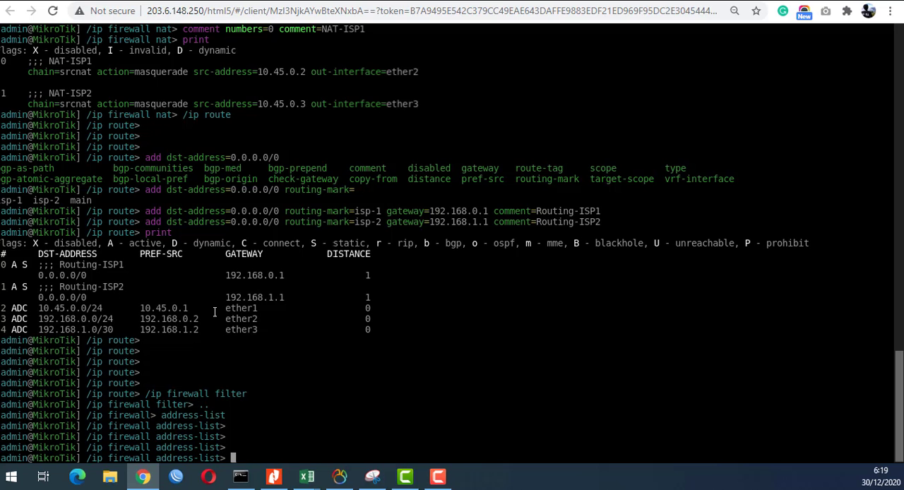
- Add address 10.45.0.2 to a firewall address list named ISP-1
text(add)
key(Tab)
key(Tab)
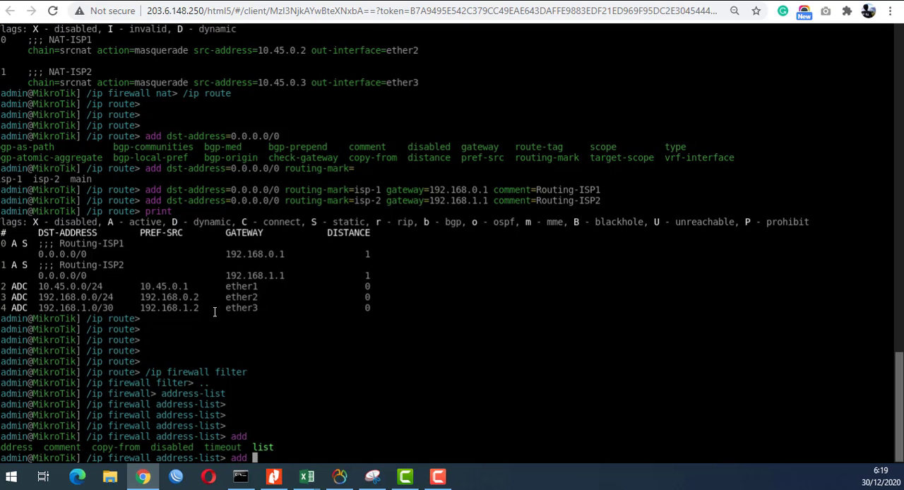
text(list=ISP-1)
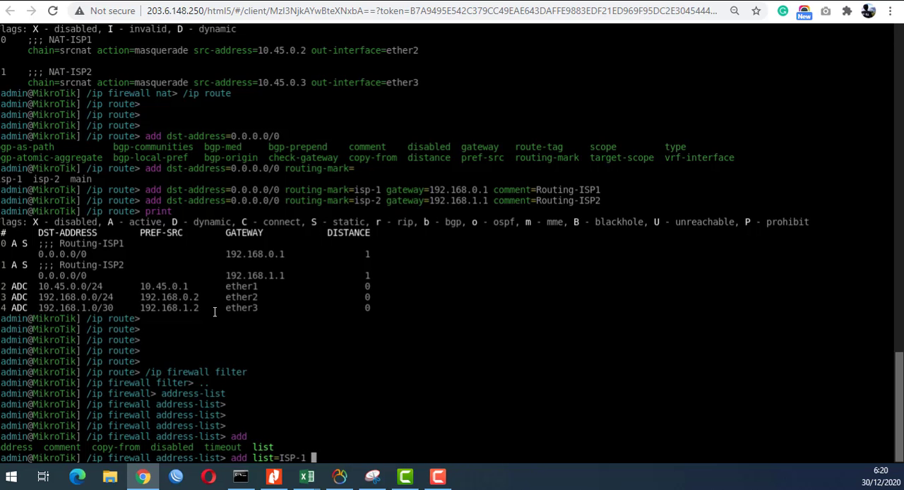
text( a)
key(Tab)
text(10.45.0.2)
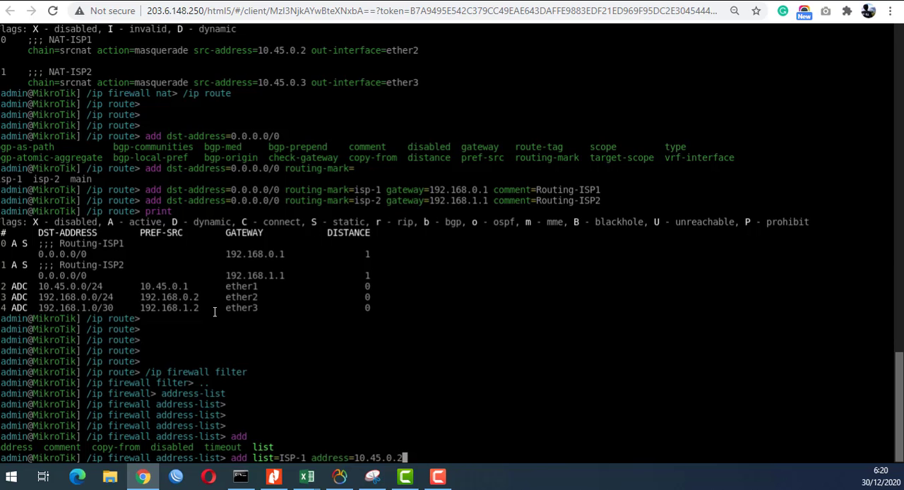
key(Return)
- Add addresses 10.45.0.3 and 10.45.0.4 to the ISP-1 address list as separate entries
key(Up)
key(BackSpace)
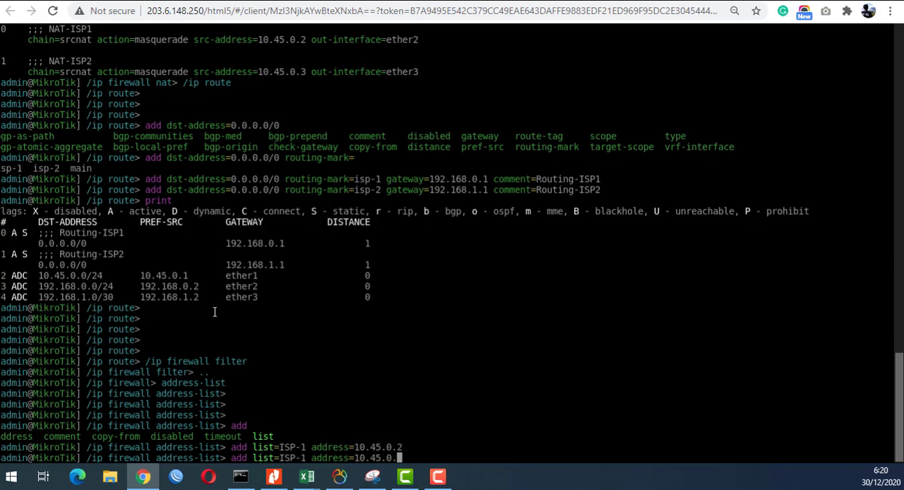
text(3)
key(Return)
key(Up)
key(BackSpace)
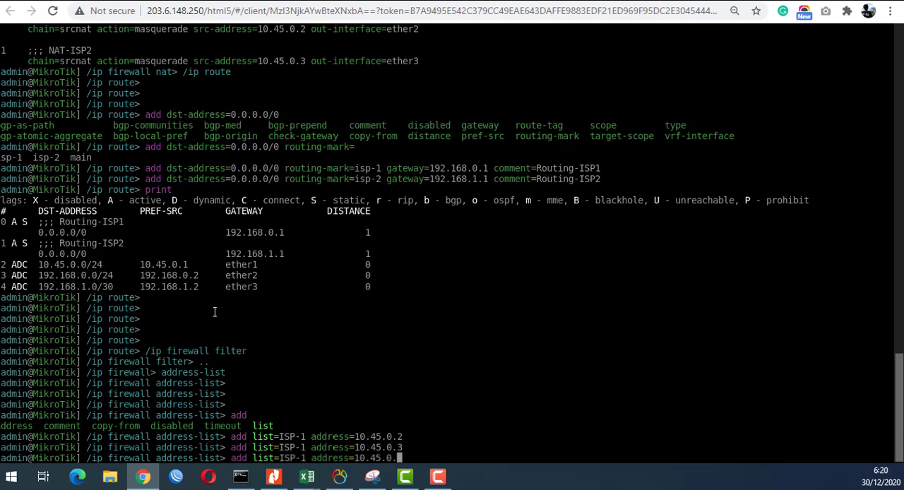
text(4)
key(Return)
- Add addresses 10.45.0.5 and 10.45.0.6 to the ISP-1 address list as separate entries
key(Up)
key(BackSpace)
text(5)
key(Return)
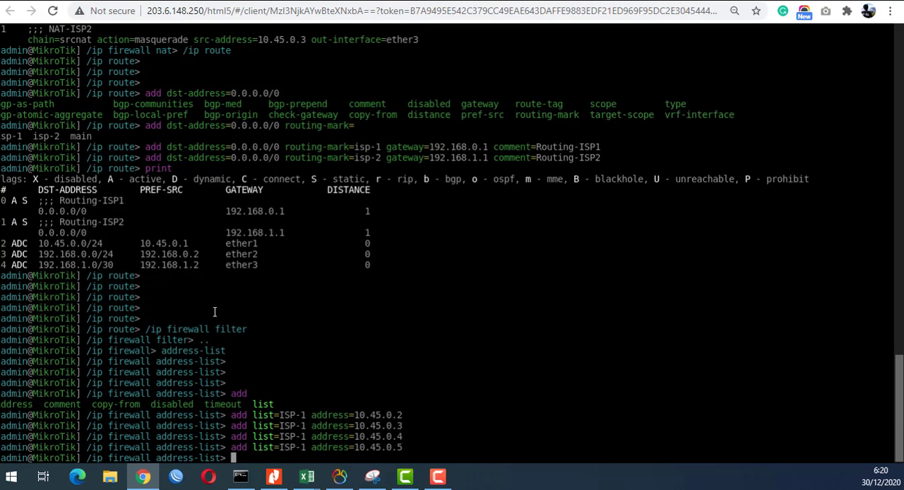
key(Up)
key(BackSpace)
text(6)
key(Return)
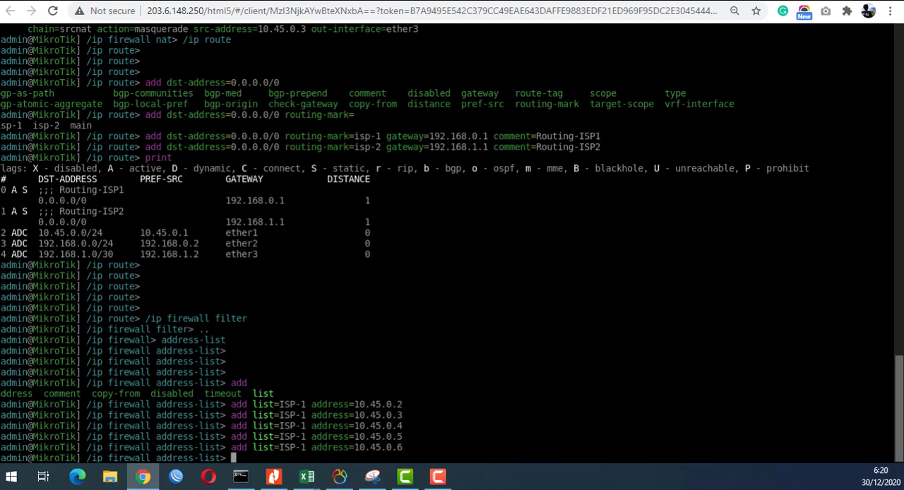
- Add address 10.45.0.10 to a second firewall address list named ISP-2
key(Up)
key(Left)
key(Left)
key(Left)
key(Left)
key(Left)
key(Left)
key(Left)
key(Left)
key(Left)
key(Left)
key(Left)
key(Left)
key(Left)
key(Left)
key(Left)
key(Left)
key(Left)
key(Left)
key(Left)
key(Delete)
text(2)
key(Right)
key(Right)
key(Right)
key(Right)
key(Right)
key(Right)
key(Right)
key(Right)
key(Right)
key(Right)
key(Right)
key(Right)
key(Right)
key(Right)
key(Right)
key(Right)
key(Right)
key(Right)
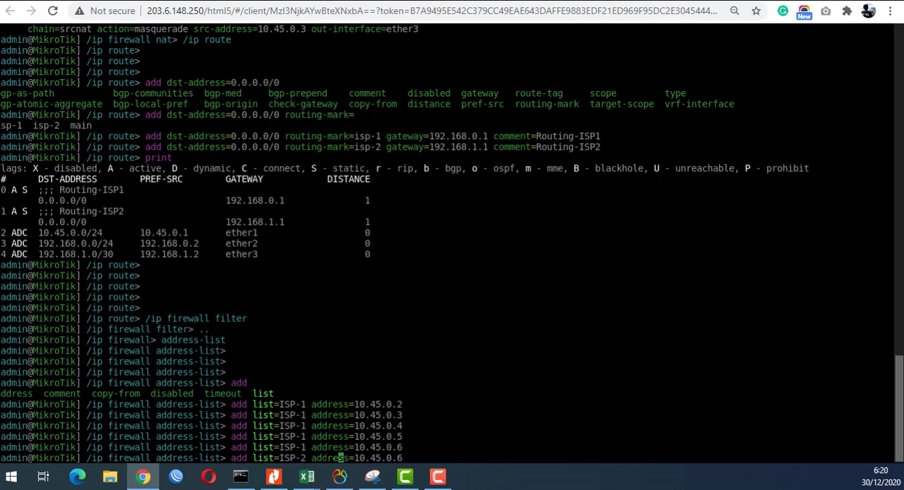
key(BackSpace)
text(10)
key(Return)
- Add addresses 10.45.0.11 and 10.45.0.12 to the ISP-2 address list as separate entries
key(Up)
key(BackSpace)
text(11)
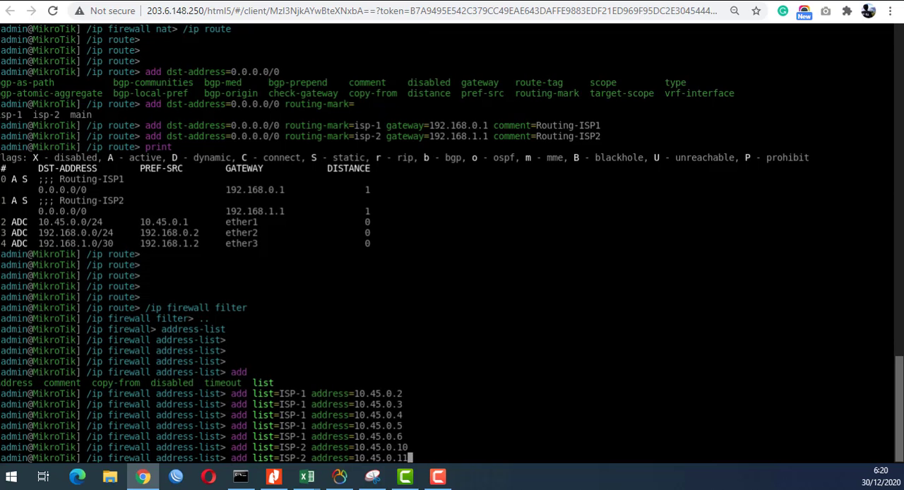
key(Return)
key(Up)
key(BackSpace)
text(2)
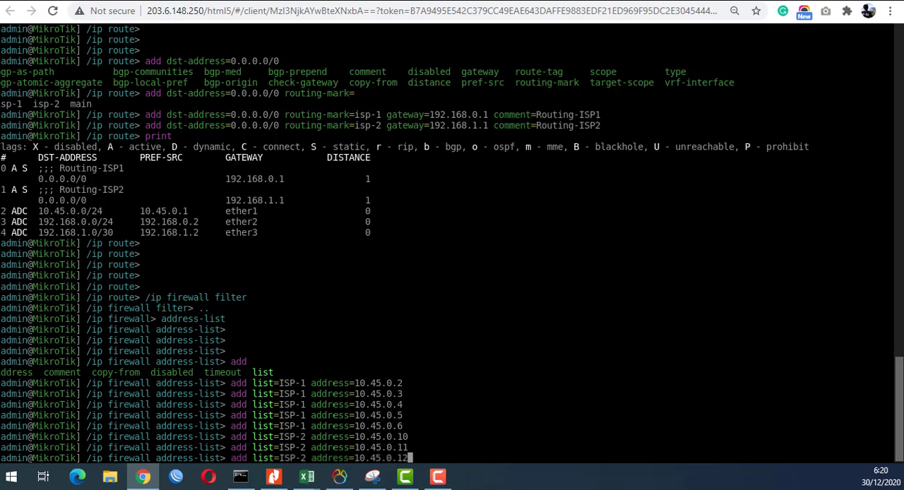
key(Return)
- Add addresses 10.45.0.13 and 10.45.0.14 to the ISP-2 address list as separate entries
key(Up)
key(BackSpace)
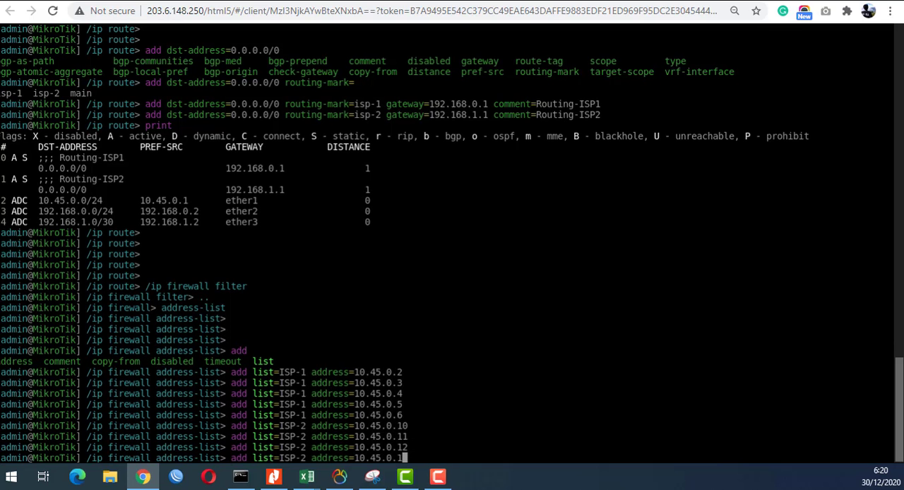
text(3)
key(Return)
key(Up)
key(BackSpace)
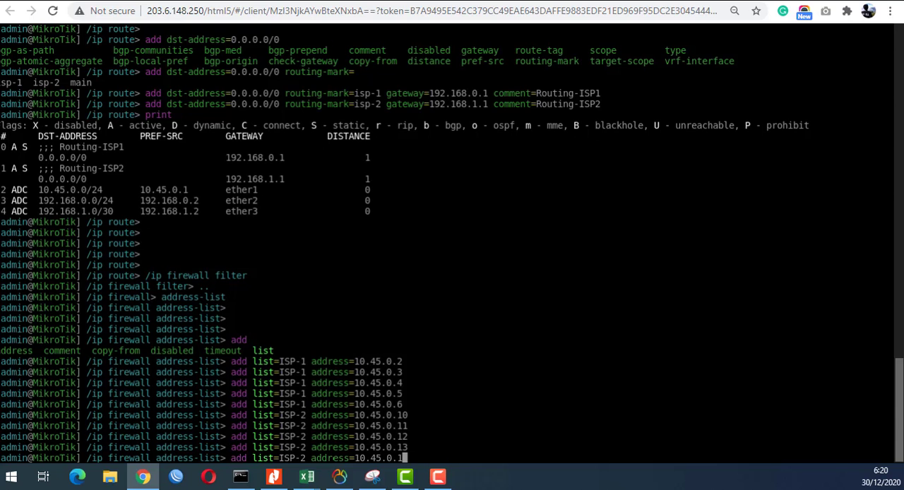
text(4)
key(Return)
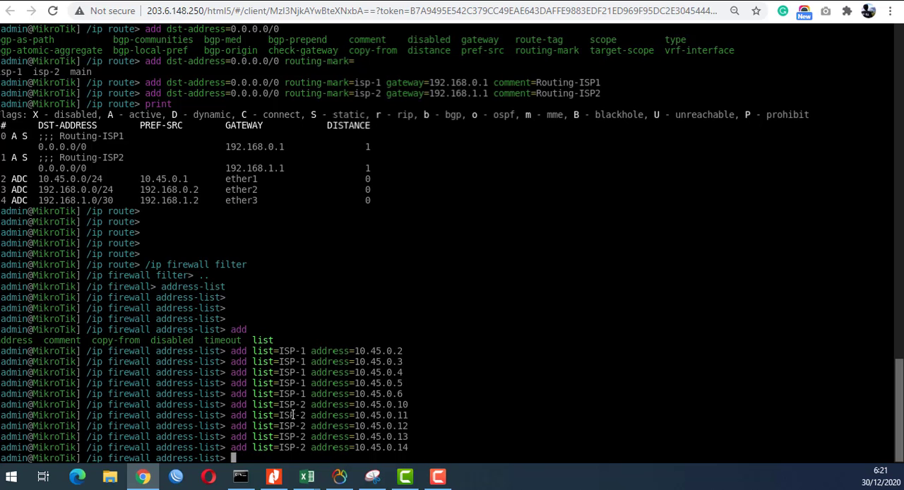
- Switch to /ip firewall mangle, print its rules, and compare the first rule's source address with the ISP-1 list name
text(/ip firewall mangle)
key(Return)
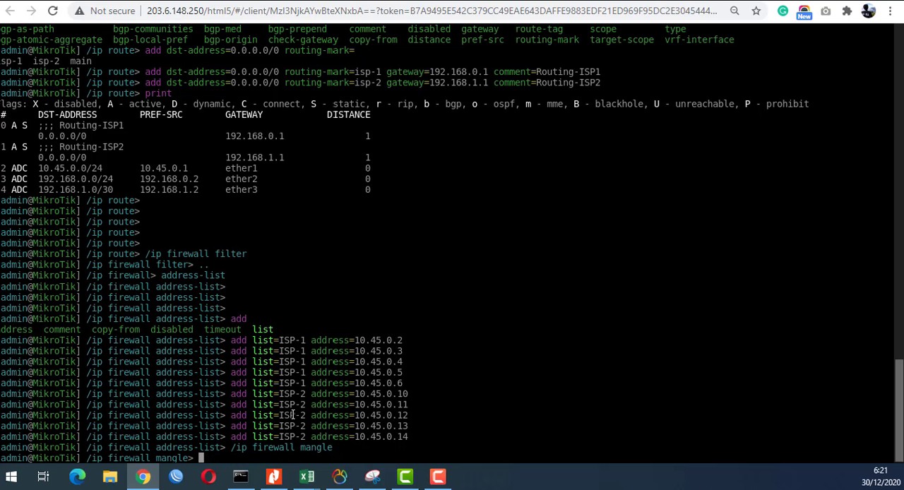
text(print)
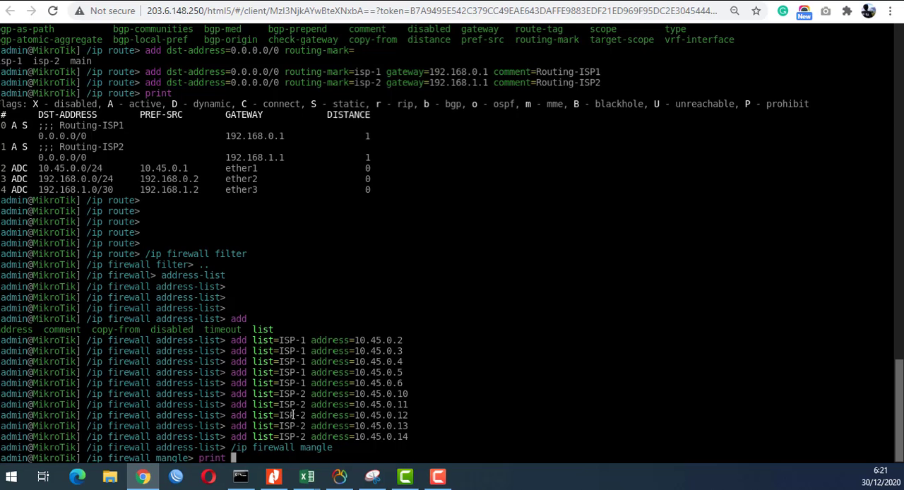
key(Return)
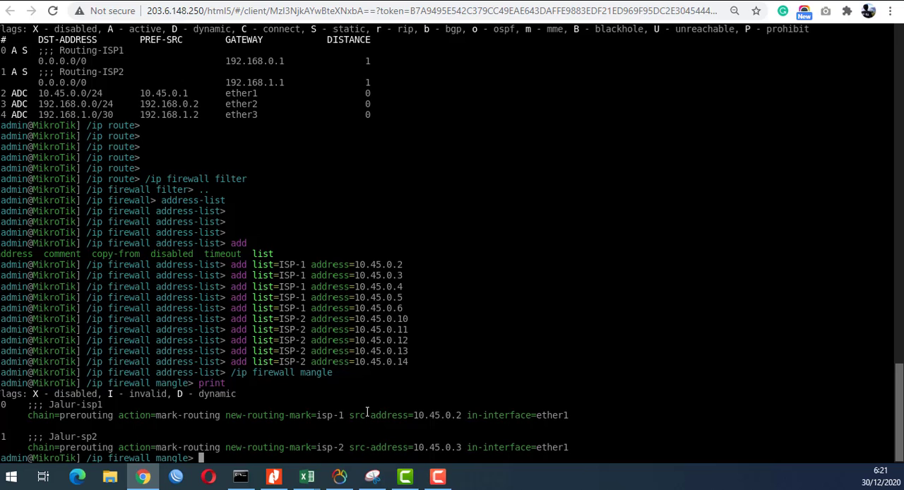
drag(413, 418, 461, 417)
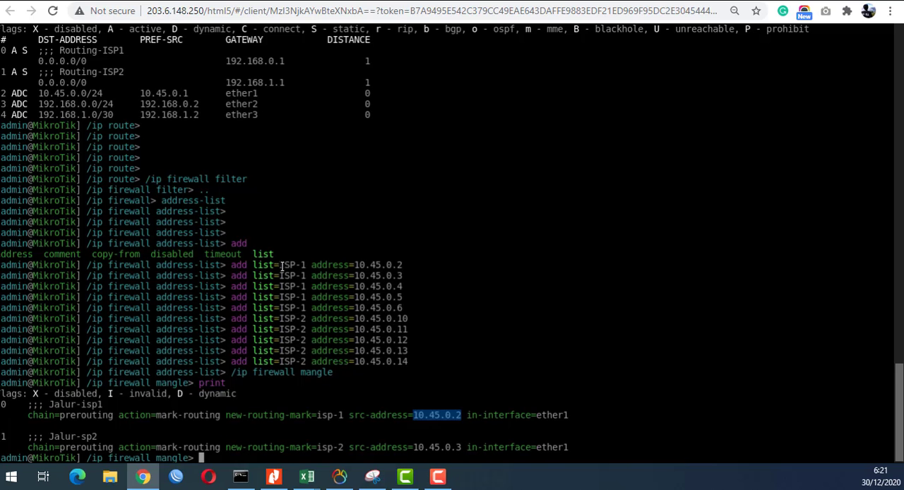
drag(280, 266, 307, 266)
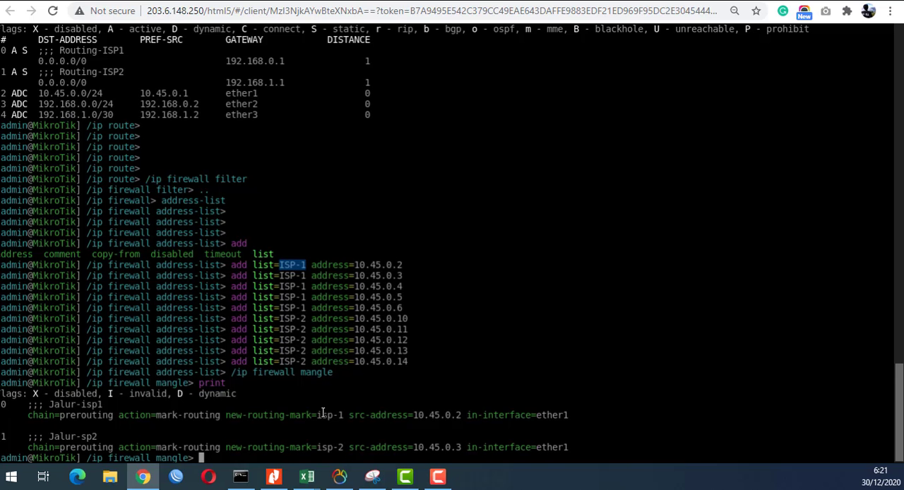
- Begin an add command for a new mangle rule with chain=prerouting
text(ip)
key(BackSpace)
key(BackSpace)
key(BackSpace)
text(add chain=pr)
key(Tab)
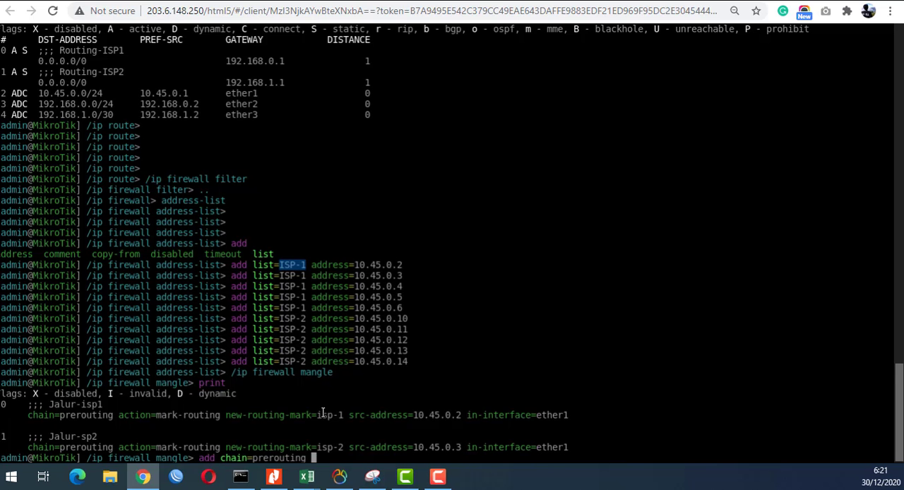
- Look up the available source parameters and set the new mangle rule's src-address-list to ISP-1
text(src-)
text(address=)
key(BackSpace)
key(BackSpace)
key(BackSpace)
key(BackSpace)
key(BackSpace)
key(BackSpace)
key(BackSpace)
key(BackSpace)
key(Tab)
key(Tab)
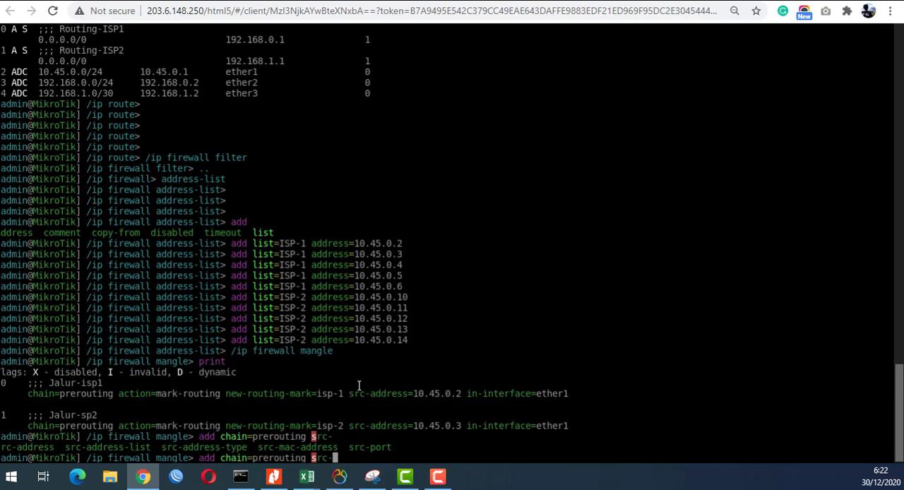
text(address-list=)
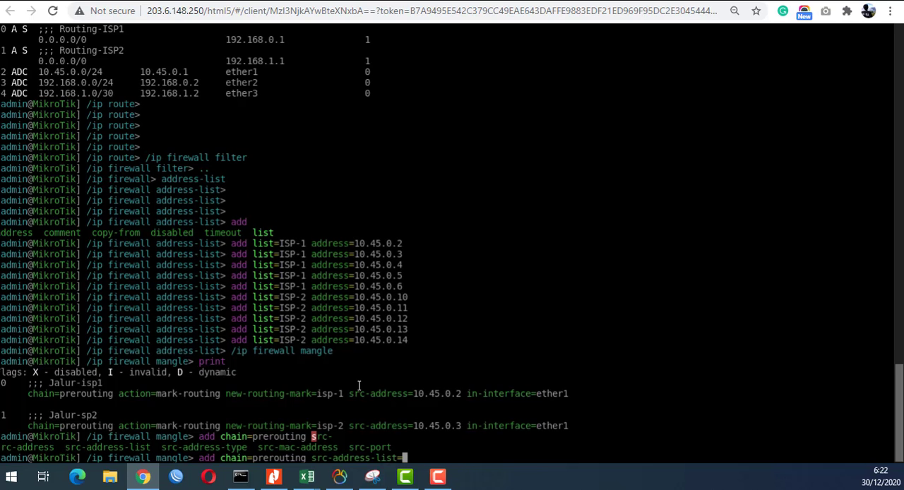
key(Tab)
key(Tab)
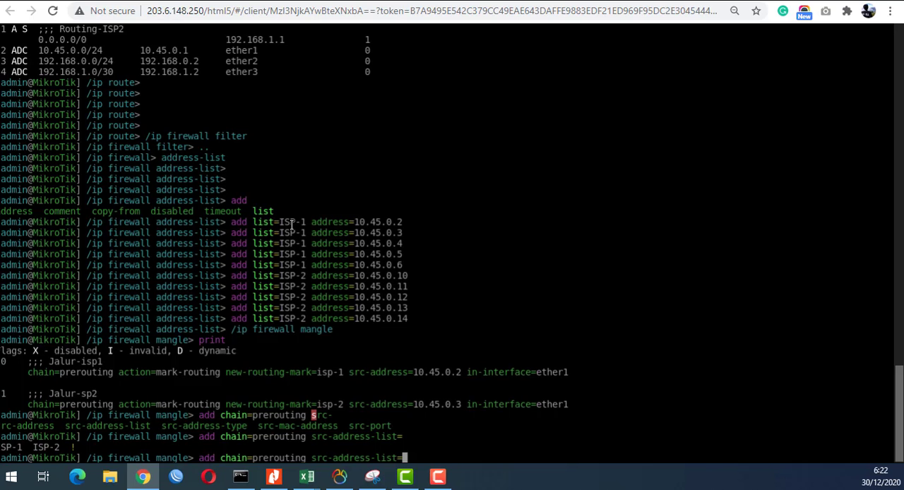
text(ISP-1)
text(m)
key(BackSpace)
text(src-m)
key(Tab)
key(BackSpace)
key(BackSpace)
key(BackSpace)
key(BackSpace)
key(BackSpace)
key(BackSpace)
key(BackSpace)
key(BackSpace)
key(BackSpace)
key(BackSpace)
key(BackSpace)
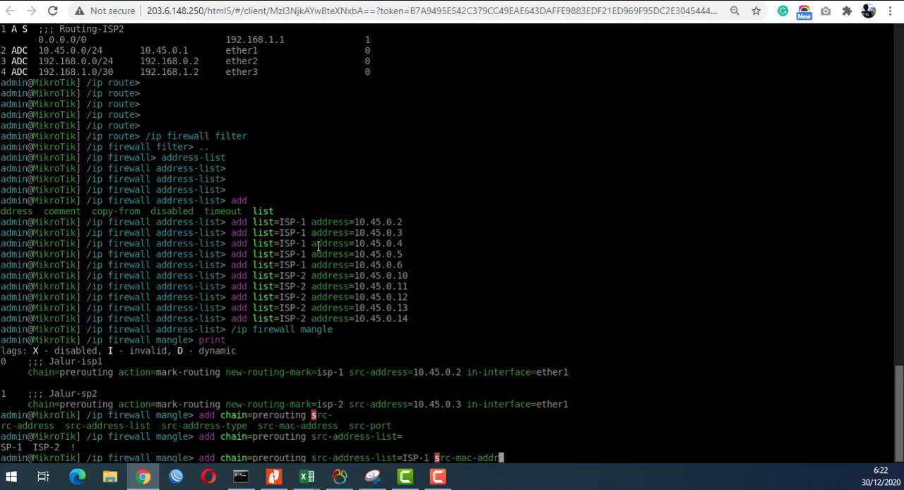
key(BackSpace)
key(BackSpace)
key(BackSpace)
key(BackSpace)
key(BackSpace)
- Set the new mangle rule's action to mark-routing
text(action=m)
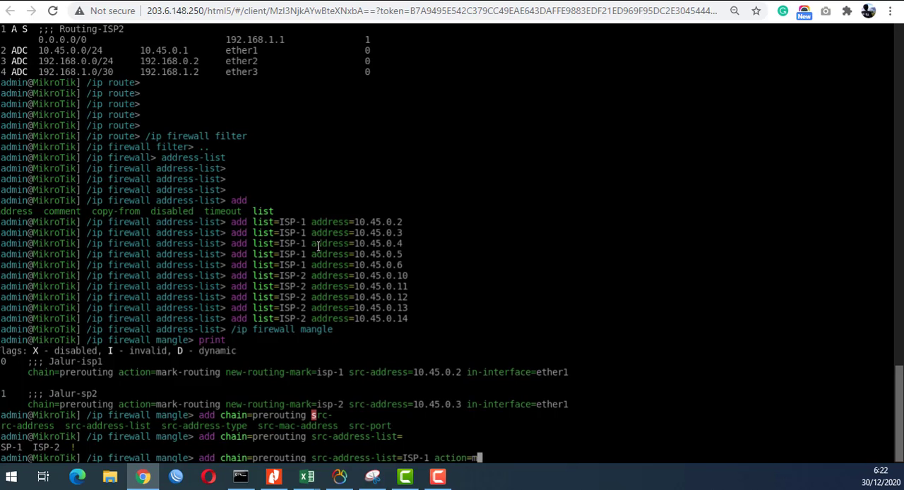
text(ark-r)
key(Tab)
text(ac)
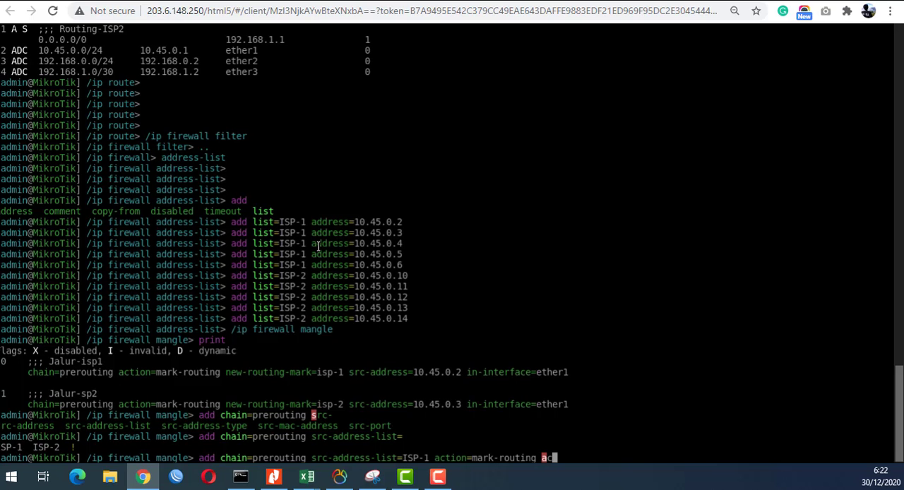
key(BackSpace)
key(BackSpace)
- Look up the available routing marks and set the mangle rule's new-routing-mark to isp-1
text(new-r)
key(Tab)
key(Tab)
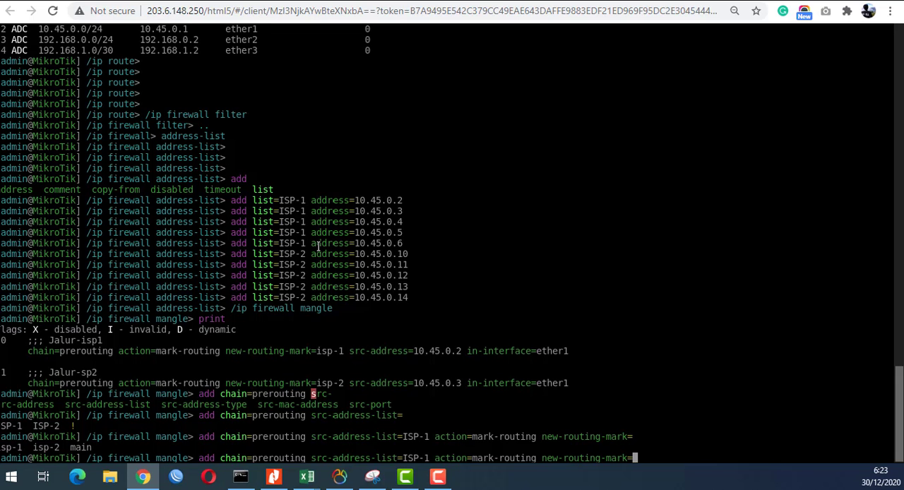
text(isp-1 comment=)
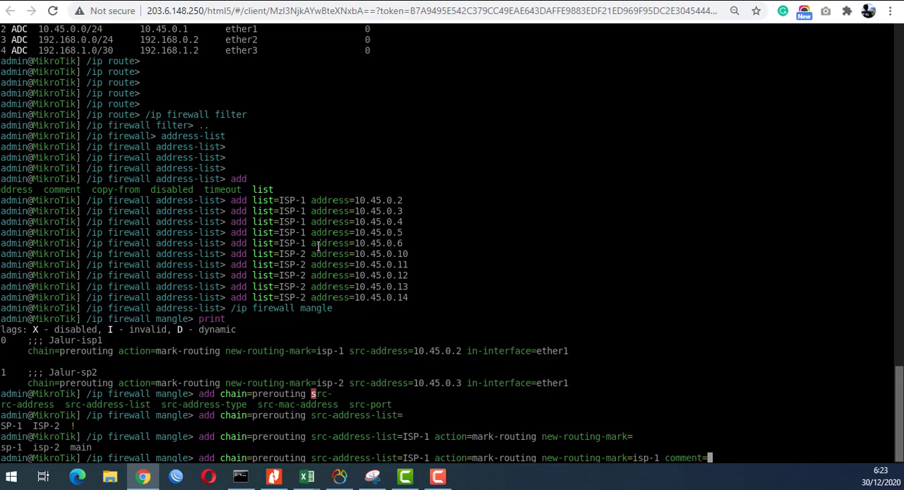
text(ISP1-Dengan-List)
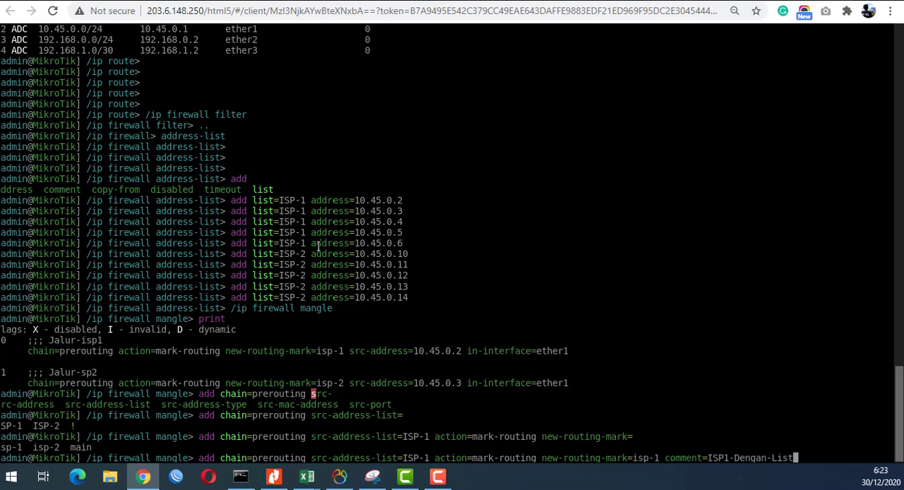
- Give the mangle rule the comment ISP1-Dengan-List and submit the add command
key(Return)
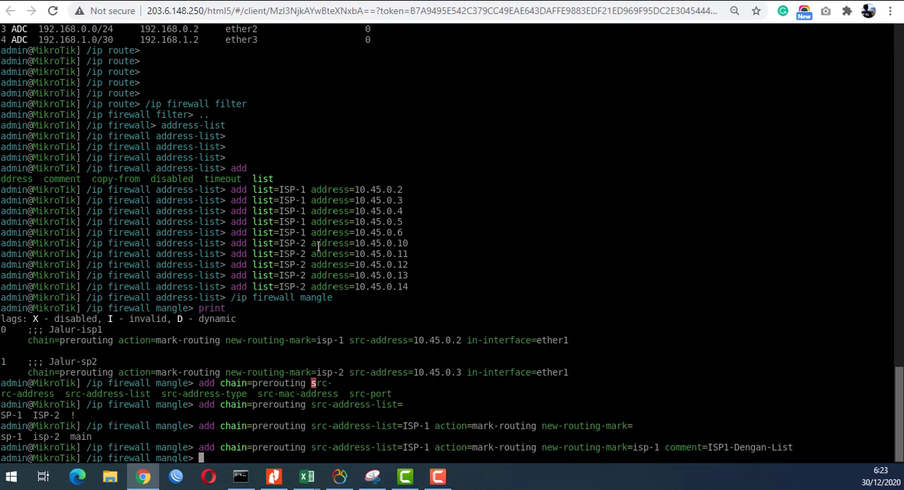
- Reuse the last add command to create a mangle rule with src-address-list=ISP-2, new-routing-mark=isp-2 and comment=ISP2-Dengan-List
key(Up)
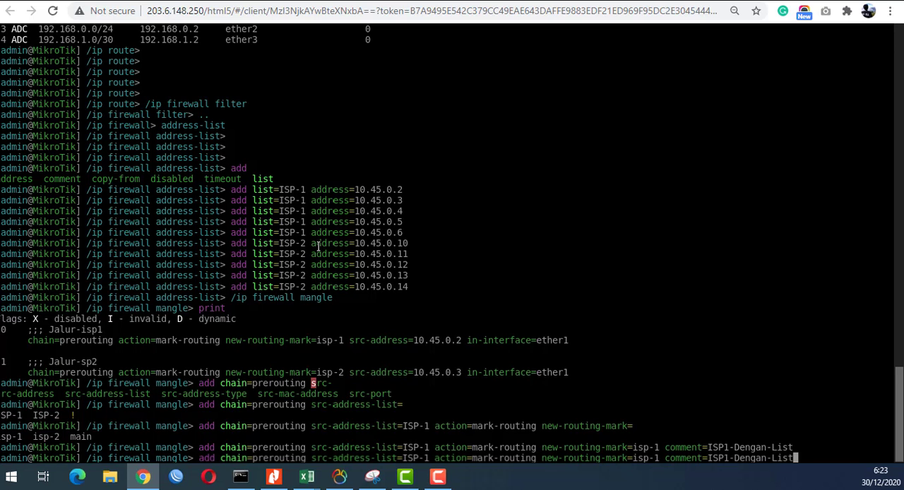
key(Left)
key(Left)
key(Left)
key(Left)
key(Left)
key(Left)
key(Left)
key(Left)
key(Left)
key(Left)
key(Left)
key(Left)
key(Left)
key(Left)
key(Left)
key(Left)
key(Left)
key(Left)
key(Left)
key(Left)
key(Left)
key(Left)
key(Left)
key(Left)
key(Left)
key(Left)
key(Left)
key(Left)
key(Left)
key(Left)
key(Left)
key(Left)
key(Left)
key(Left)
key(Left)
key(Left)
key(Left)
key(Left)
key(Left)
key(Left)
key(Left)
key(Left)
key(Left)
key(Left)
key(Left)
key(Left)
key(Left)
key(Left)
key(Left)
key(BackSpace)
text(2)
key(Right)
key(Right)
key(Right)
key(Right)
key(Right)
key(Right)
key(Right)
key(Right)
key(Right)
key(Right)
key(Right)
key(Right)
key(Right)
key(Right)
key(Right)
key(Right)
key(Right)
key(Right)
key(Right)
key(Right)
key(Right)
key(Right)
key(Right)
key(Right)
key(Right)
key(Right)
key(Right)
key(Right)
key(Right)
key(Right)
key(Right)
key(Right)
key(BackSpace)
text(2)
key(Right)
key(Right)
key(Right)
key(Right)
key(Right)
key(Right)
key(Right)
key(Right)
key(Right)
key(Right)
key(Right)
key(Right)
key(Right)
key(BackSpace)
text(2)
key(Return)
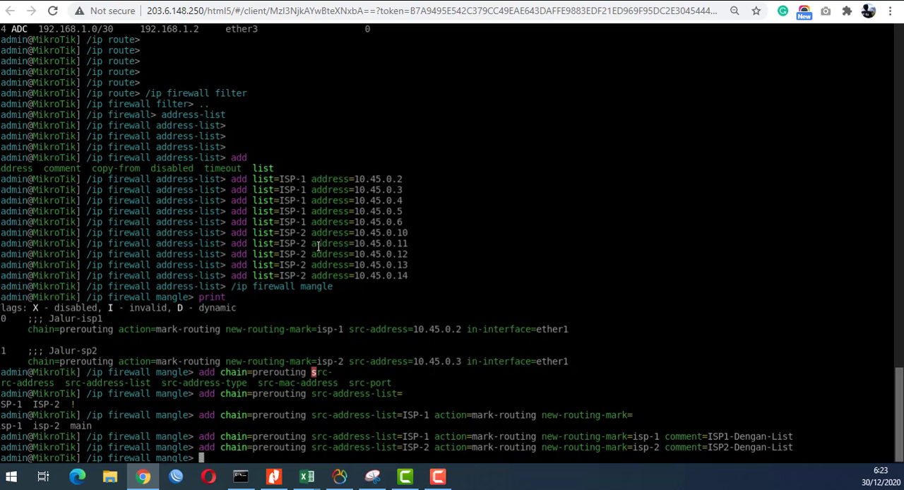
- Print the mangle rules to check the two new address-list entries
key(Return)
key(Return)
text(print)
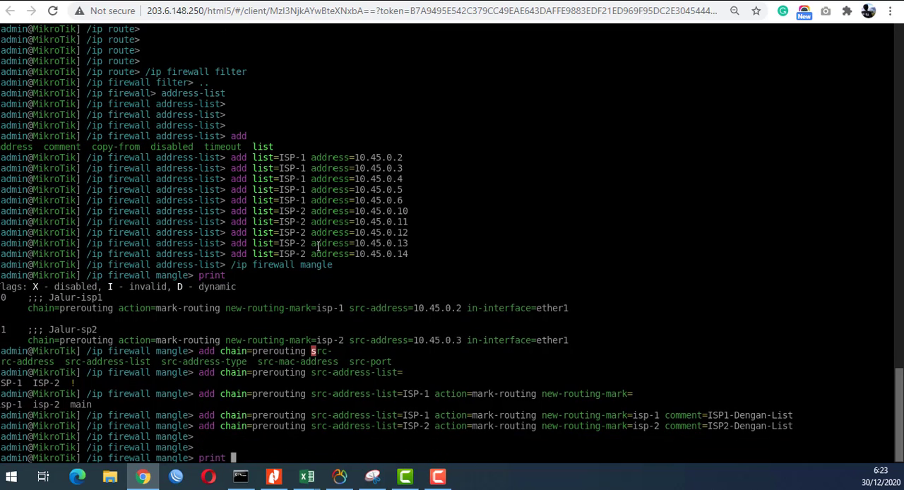
key(Return)
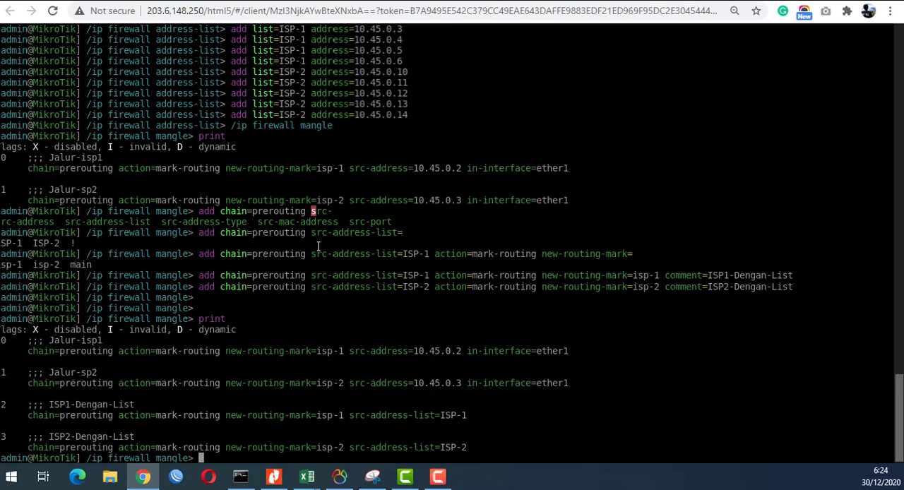
- Set the in-interface of mangle rule number 2 to ether1
text(set numbers=)
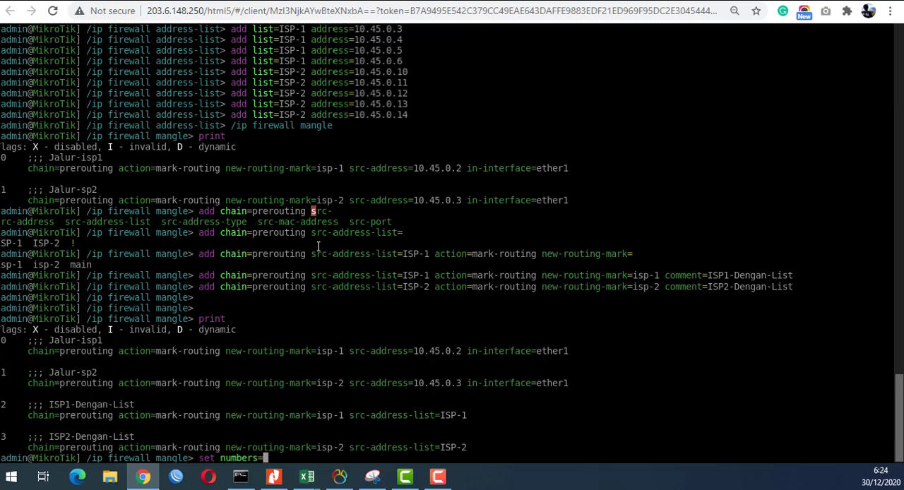
text(2 in-i)
key(Tab)
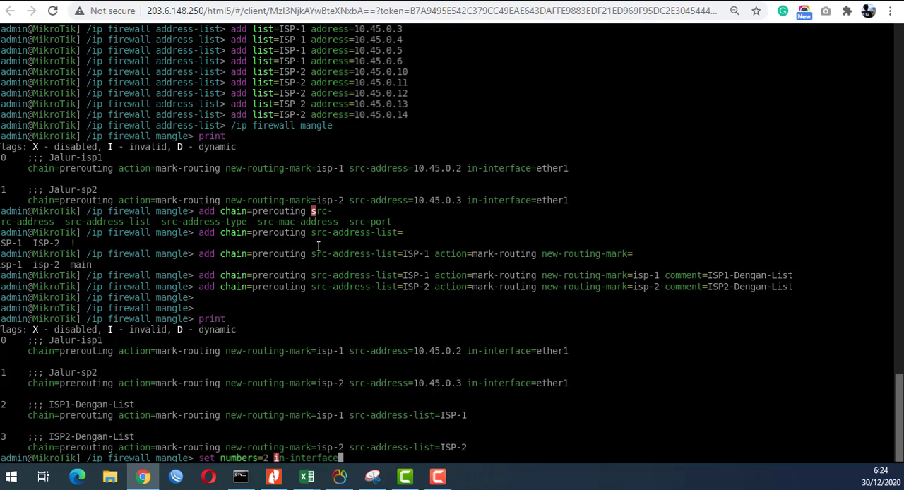
text(=ether1)
key(Return)
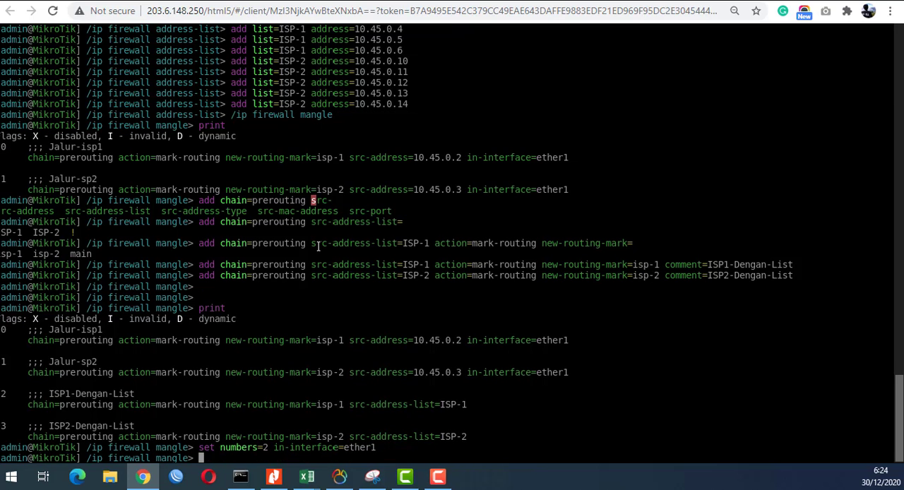
- Set the in-interface of mangle rule number 3 to ether1 and print the mangle rules again
key(Up)
key(Left)
key(Left)
key(Left)
key(Left)
key(Left)
key(Left)
key(Left)
key(Left)
key(Left)
key(Left)
key(Left)
key(Left)
key(Left)
key(Left)
key(Left)
key(Left)
key(Left)
key(Left)
key(Left)
key(BackSpace)
text(3)
key(Return)
text(print)
key(Return)
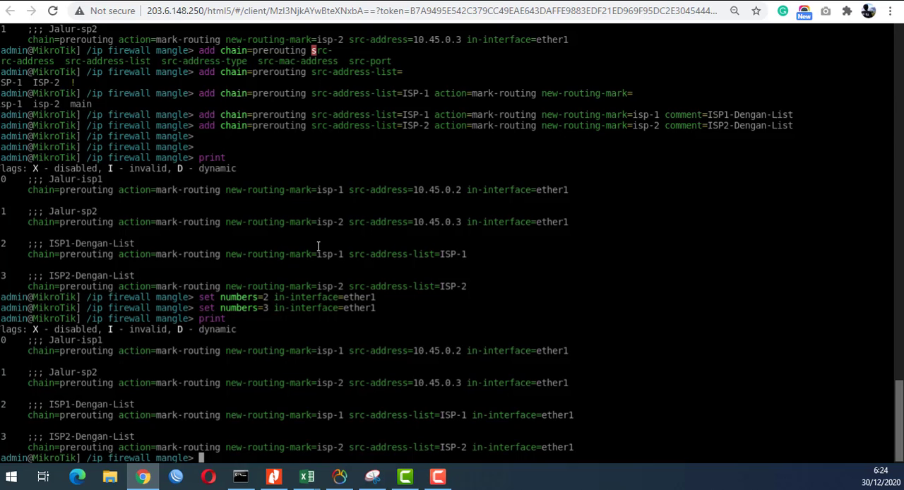
- Switch to /ip firewall nat and print its existing rules
text(ip)
key(BackSpace)
key(BackSpace)
text(/ip firewall nat)
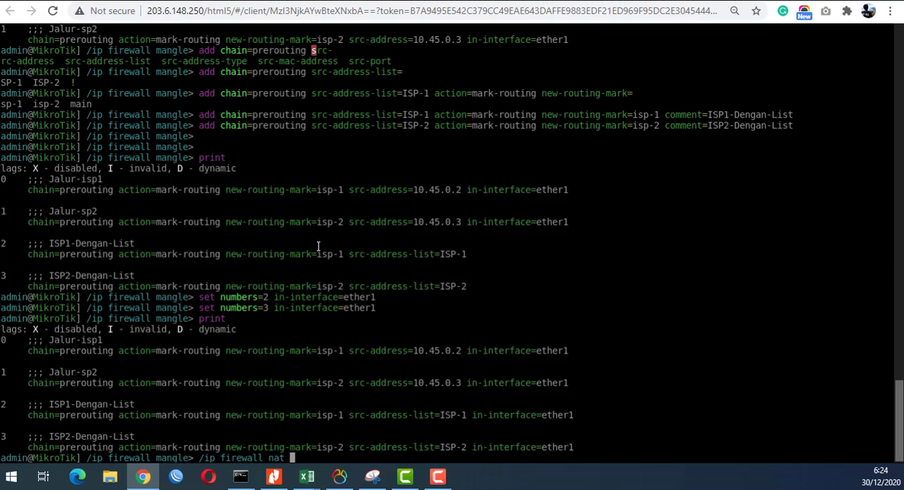
key(Return)
key(Return)
key(Return)
text(print)
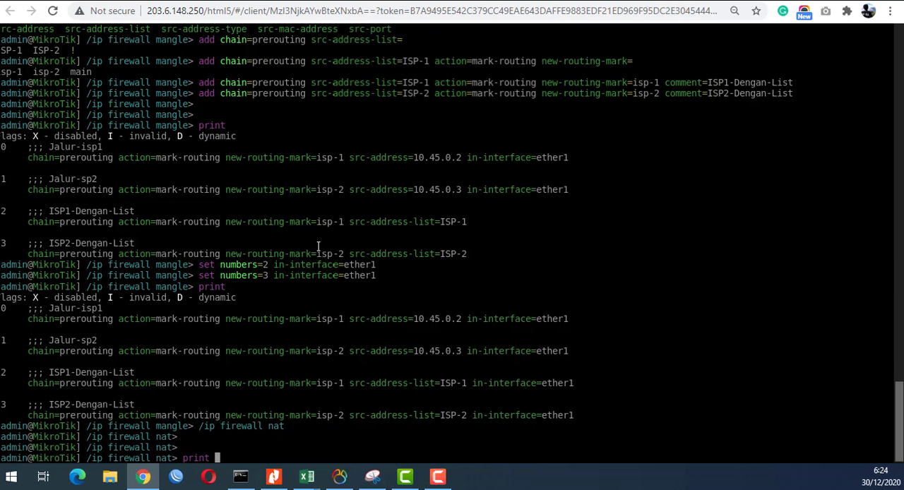
key(Return)
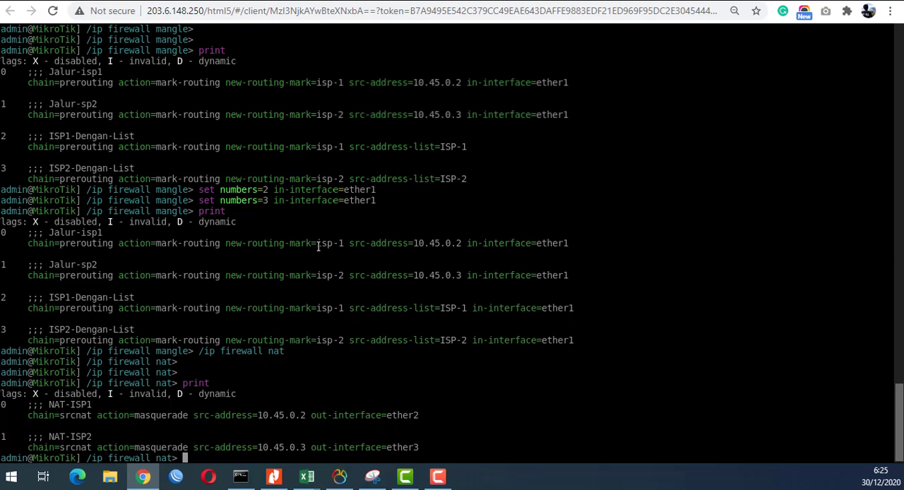
- Begin an add command for a NAT rule with chain=srcnat and src-address-list=ISP-1
text(ip)
key(BackSpace)
key(BackSpace)
key(BackSpace)
text(add chain=srcnat )
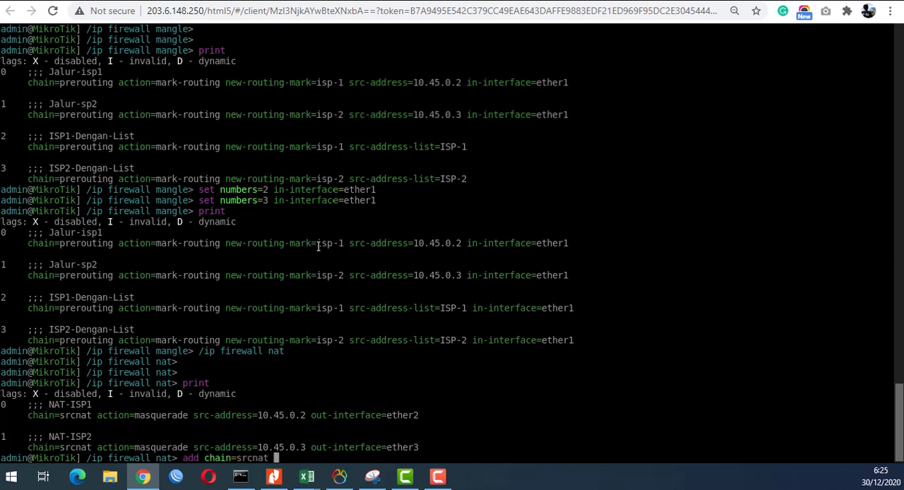
text(src-address-list=i)
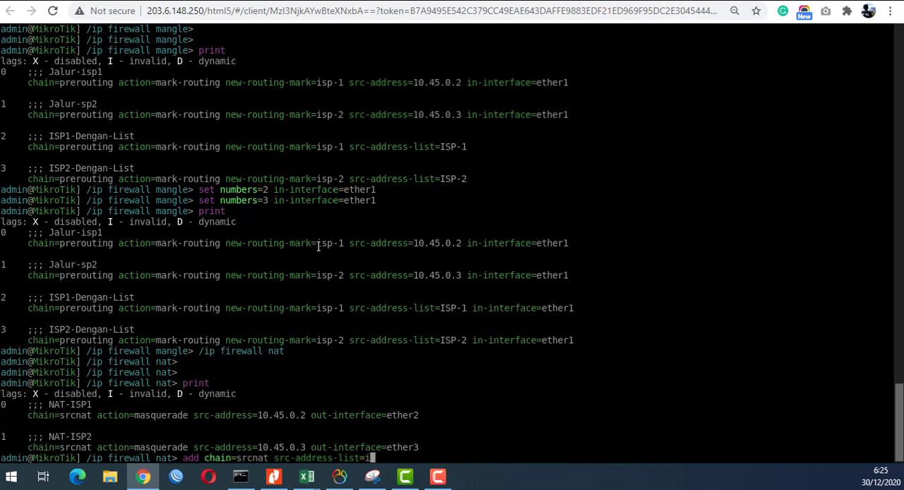
key(Tab)
key(Tab)
text(ISP-1)
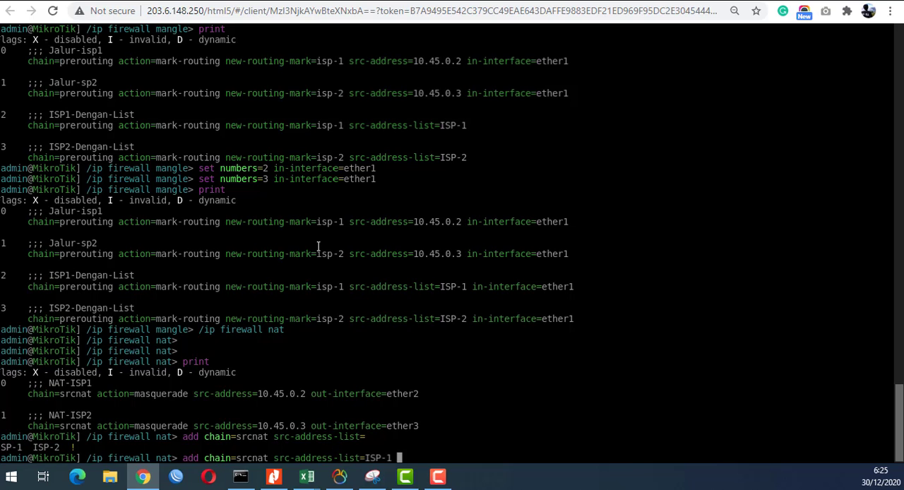
text( out-in)
- Set the new NAT rule's out-interface to ether2 and its action to masquerade
key(Tab)
text(=)
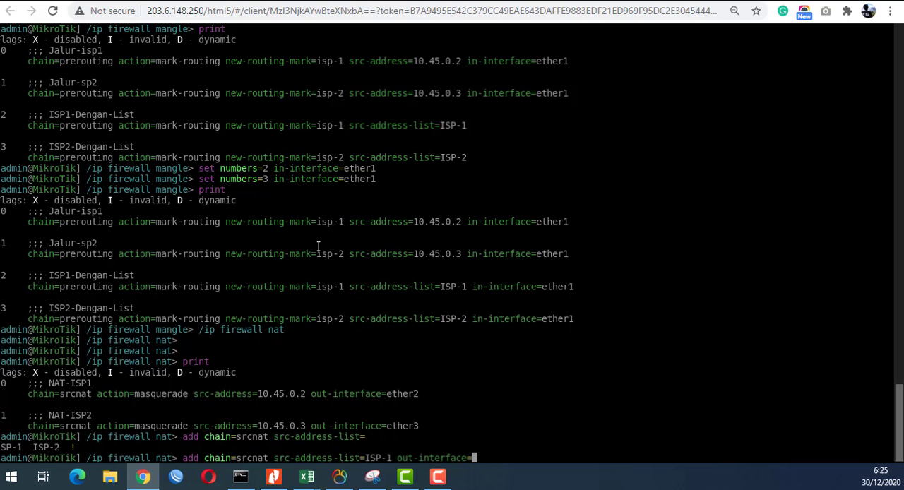
text(ether2)
text(action=masquerade )
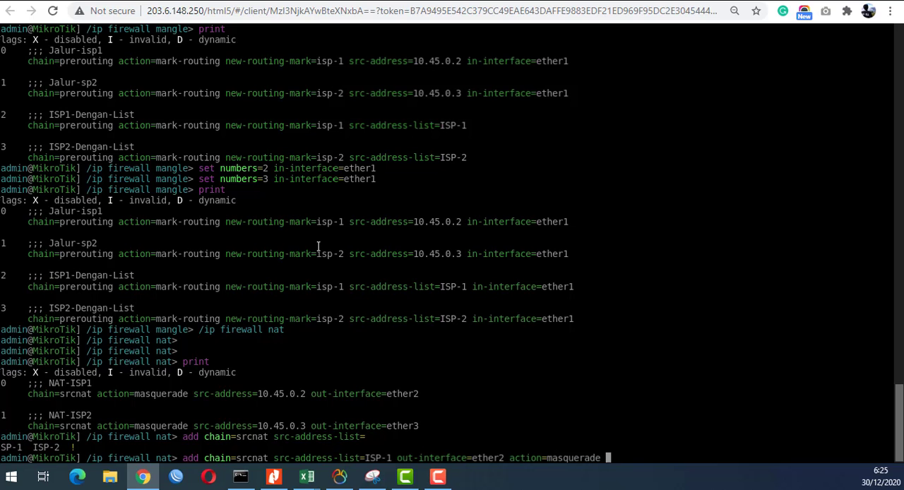
text(comment=NA)
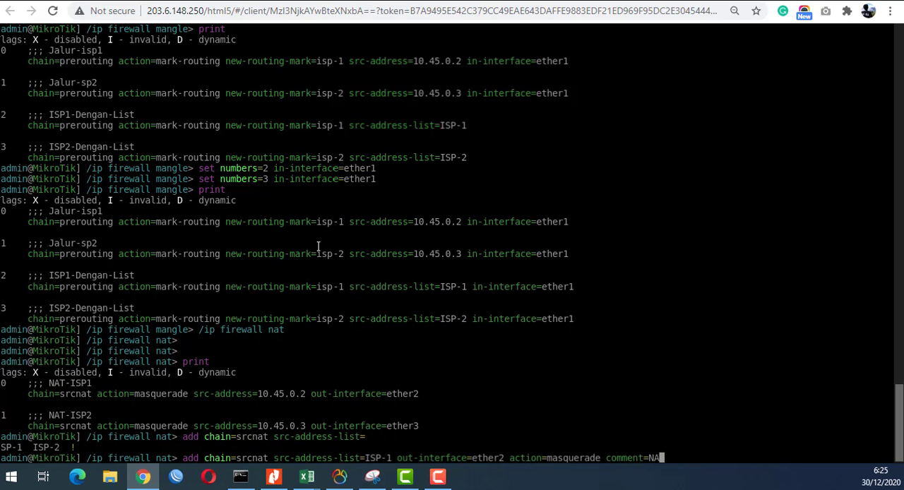
text(T-ISP-1-LIST)
- Give the NAT rule the comment NAT-ISP-1-LIST and submit the add command
key(Return)
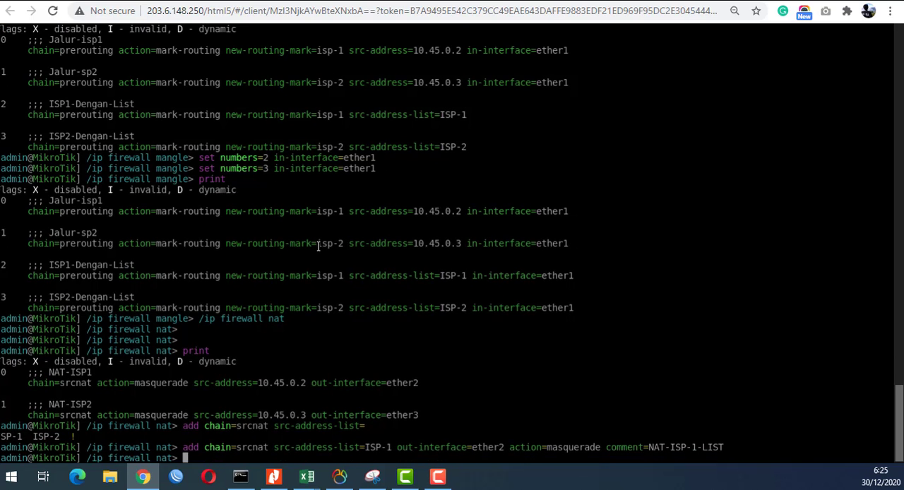
- Reuse the add command for a NAT rule with src-address-list=ISP-2, out-interface=ether3 and comment=NAT-ISP-2-LIST, and print the NAT rules
key(Up)
key(Left)
key(Left)
key(Left)
key(Left)
key(Left)
key(Left)
key(Left)
key(Left)
key(Left)
key(Left)
key(Left)
key(Left)
key(Left)
key(Left)
key(Left)
key(Left)
key(Left)
key(Left)
key(Left)
key(Left)
key(Left)
key(Left)
key(Left)
key(Left)
key(Left)
key(Left)
key(Left)
key(Left)
key(Left)
key(Left)
key(Left)
key(Left)
key(Left)
key(Left)
key(Left)
key(Left)
key(Left)
key(Left)
key(Left)
key(Left)
key(Left)
key(Left)
key(Left)
key(Left)
key(Left)
key(Left)
key(Left)
key(Left)
key(Left)
key(Left)
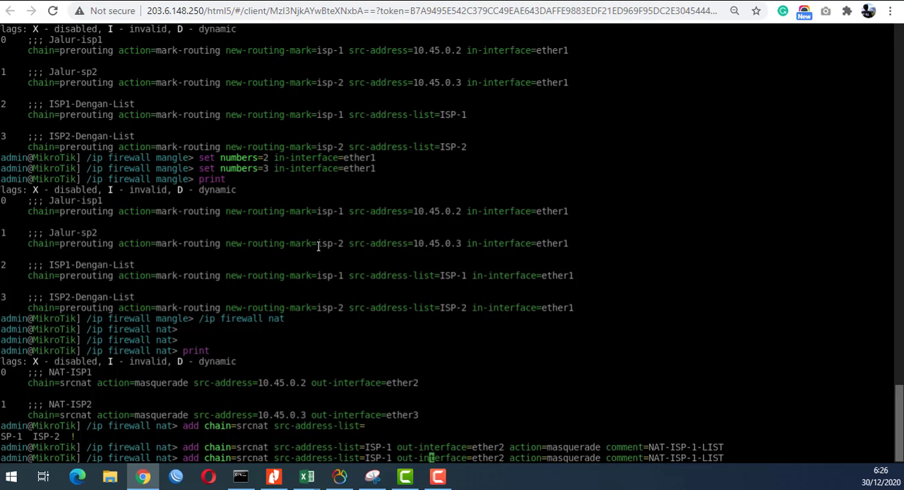
key(BackSpace)
text(2)
key(Right)
key(Right)
key(Right)
key(Right)
key(Right)
key(Right)
key(Right)
key(Right)
key(Right)
key(Right)
key(Right)
key(Right)
key(Right)
key(Right)
key(Right)
key(Right)
key(Right)
key(Right)
key(Right)
key(Right)
key(Right)
key(BackSpace)
text(3)
key(Right)
key(Right)
key(Right)
key(Right)
key(Right)
key(Right)
key(Right)
key(Right)
key(Right)
key(Right)
key(Right)
key(Right)
key(Right)
key(Right)
key(Right)
key(Right)
key(Right)
key(Right)
key(Right)
key(Right)
key(Right)
key(Right)
key(Right)
key(Right)
key(Right)
key(Right)
key(Right)
key(Right)
key(BackSpace)
text(2)
key(Return)
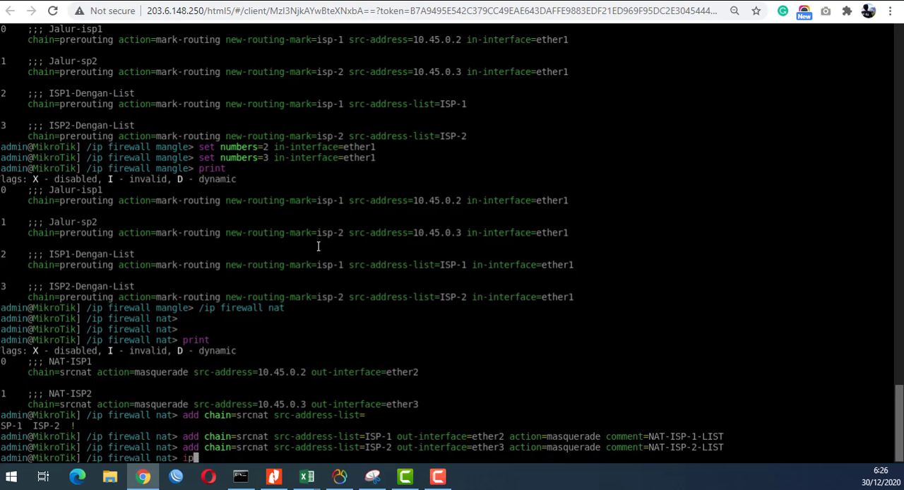
text(print)
key(Return)
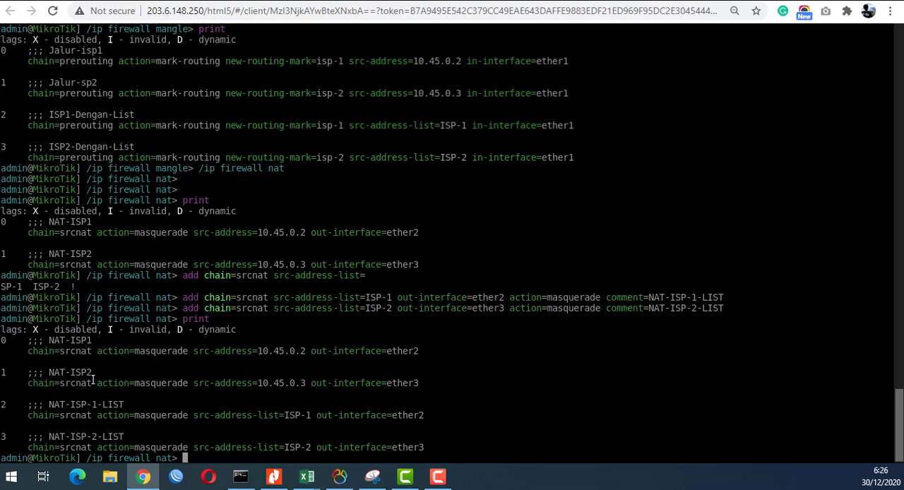
- Disable NAT rule number 0, the single-address NAT-ISP1 rule
text(ip)
key(BackSpace)
key(BackSpace)
text(disable numbers=0)
key(Return)
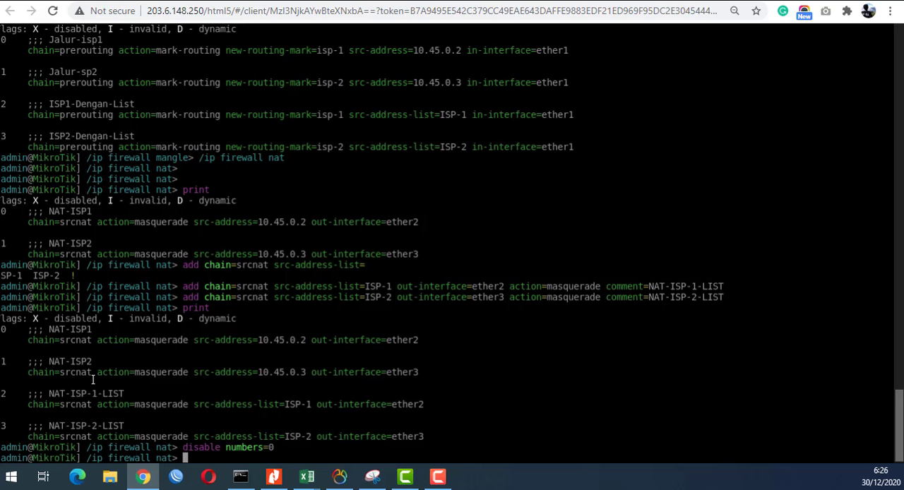
- Disable NAT rule number 1, the single-address NAT-ISP2 rule, and print the NAT rules
key(Up)
key(BackSpace)
text(1)
key(Return)
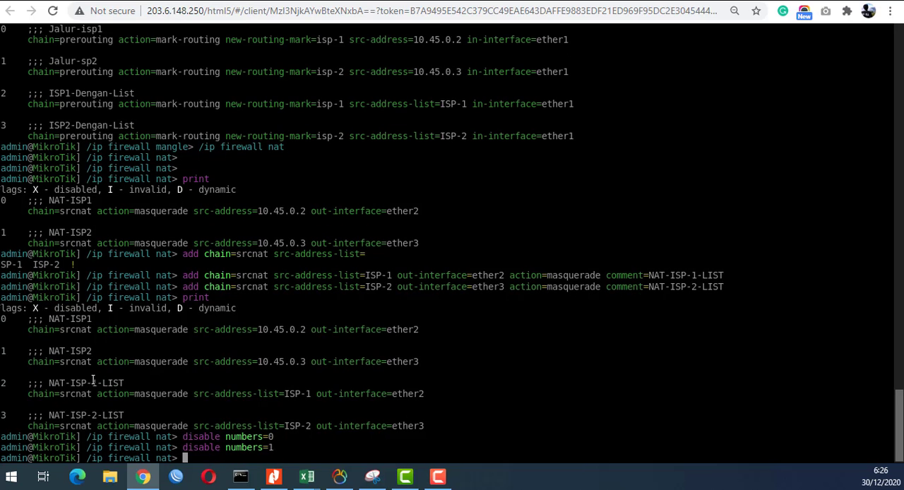
text(print)
key(Return)
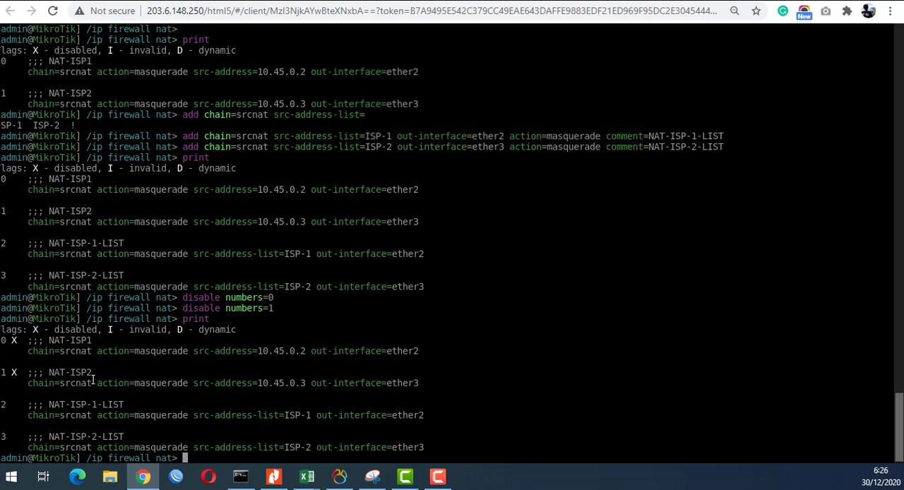
- Switch back to /ip firewall mangle and print its rules
text(/ip firewall mangle)
key(Return)
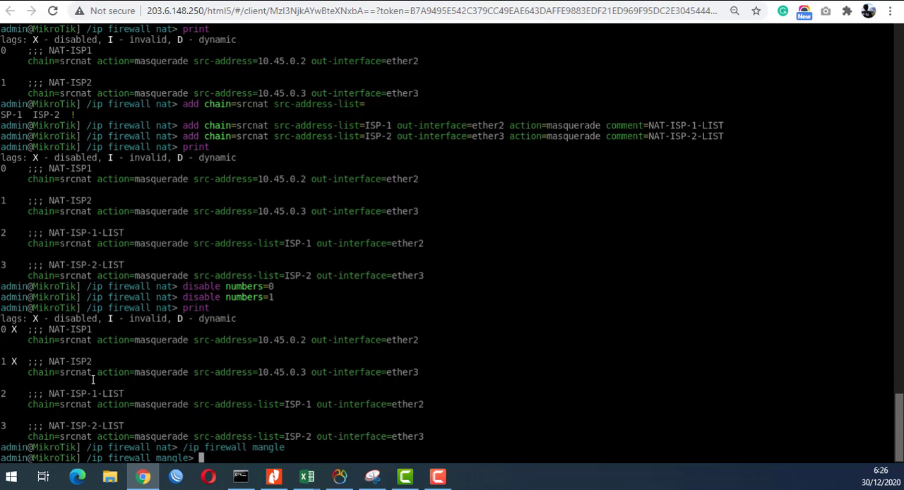
text(print)
key(Return)
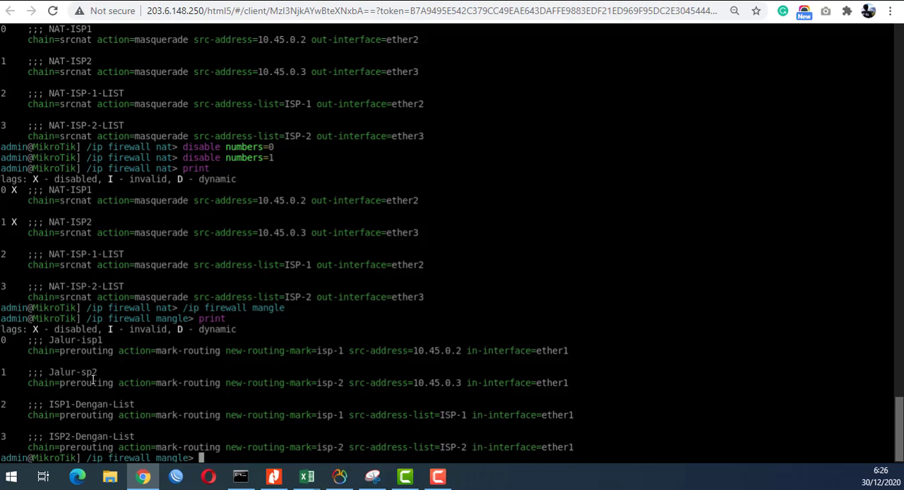
- Disable mangle rule number 0, the single-address Jalur-isp1 rule
text(disable numbers=)
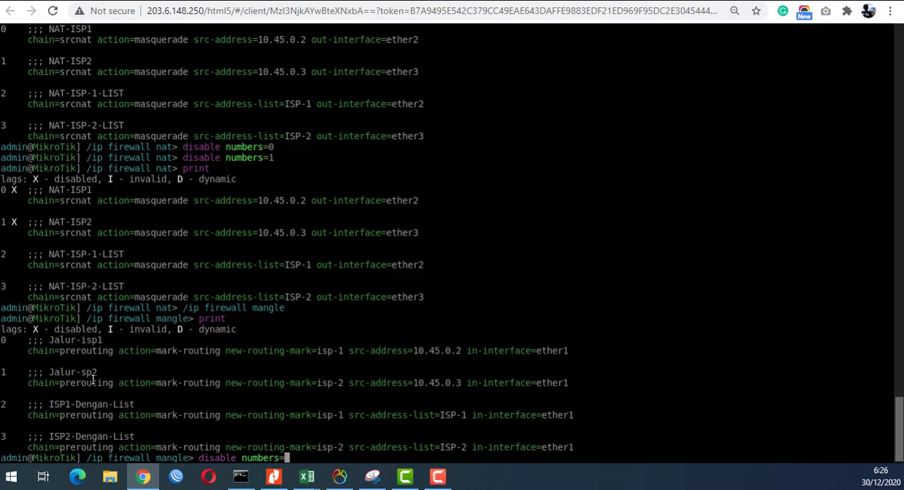
text(0)
key(Return)
- Disable mangle rule number 1, the single-address Jalur-sp2 rule, and print the mangle rules
key(Up)
key(BackSpace)
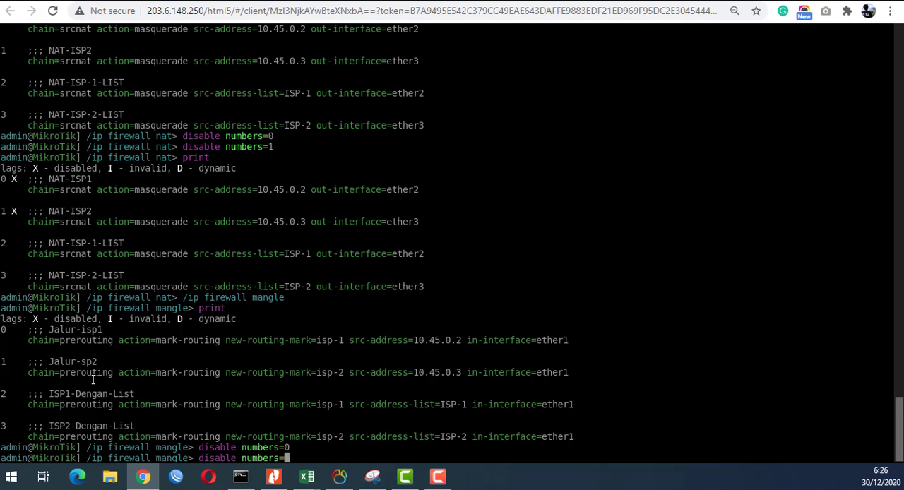
text(1)
key(Return)
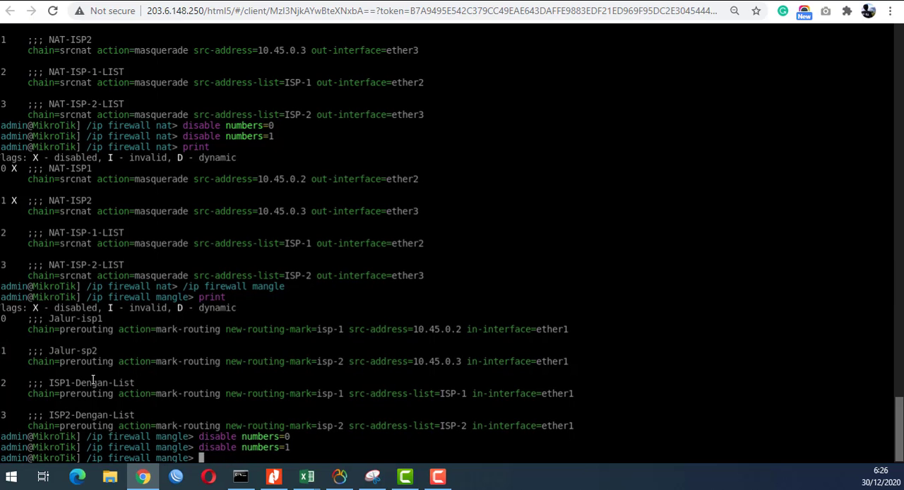
text(print)
key(Return)
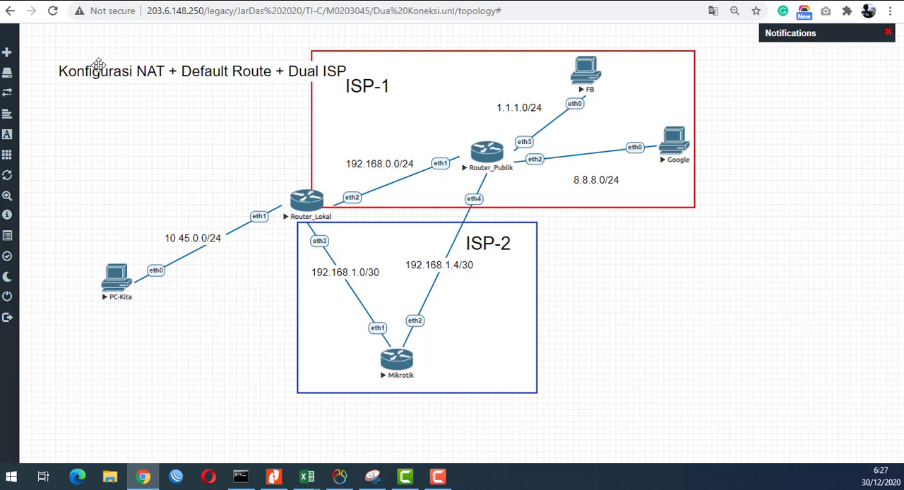
- Open the PC-Kita console from the topology and rerun the trace to 8.8.8.8
click(107, 281)
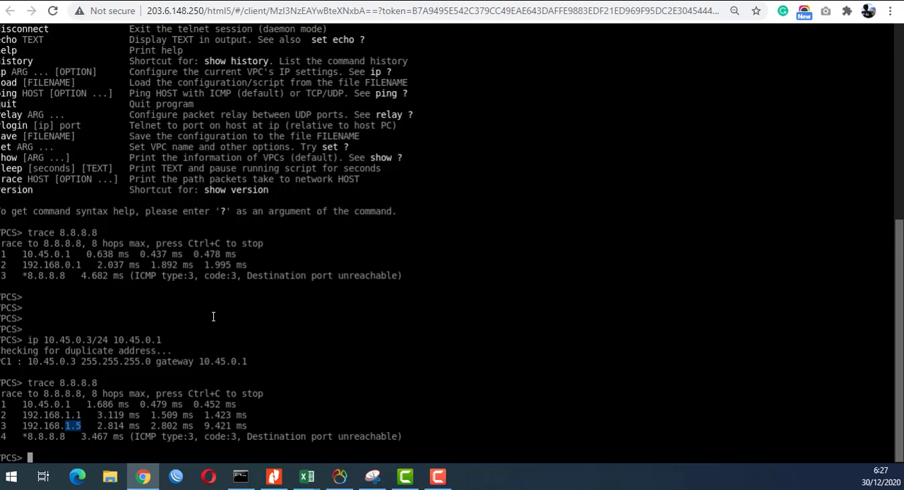
key(Up)
key(Return)
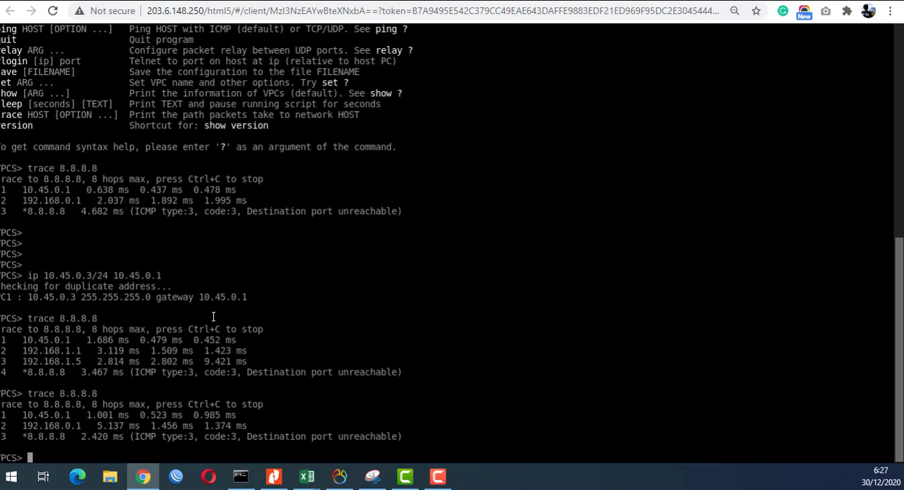
- Set PC-Kita's IP address to 10.45.0.4/24 with gateway 10.45.0.1
key(Up)
key(Up)
key(Left)
key(Left)
key(Left)
key(Left)
key(Left)
key(Left)
key(Left)
key(Left)
key(Left)
key(Left)
key(Left)
key(Left)
key(Left)
key(BackSpace)
text(4)
key(Return)
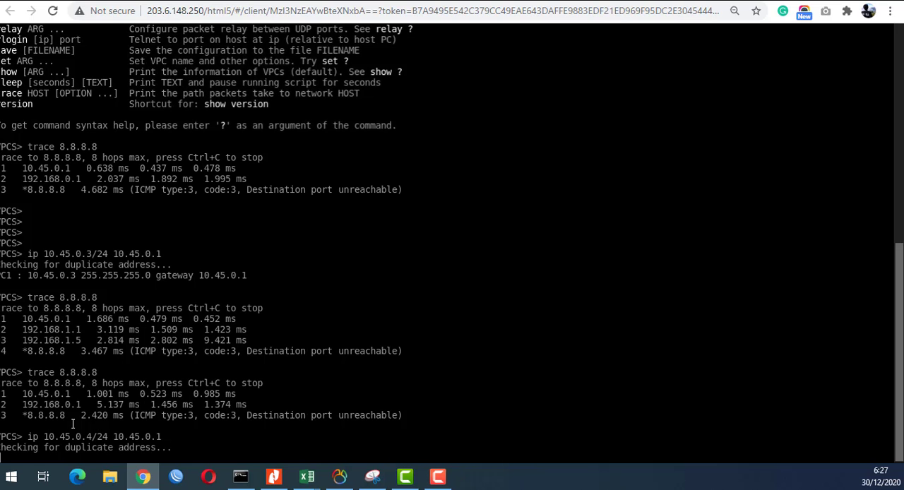
- Trace the route to 8.8.8.8 from PC-Kita using source address 10.45.0.4
key(Up)
key(Up)
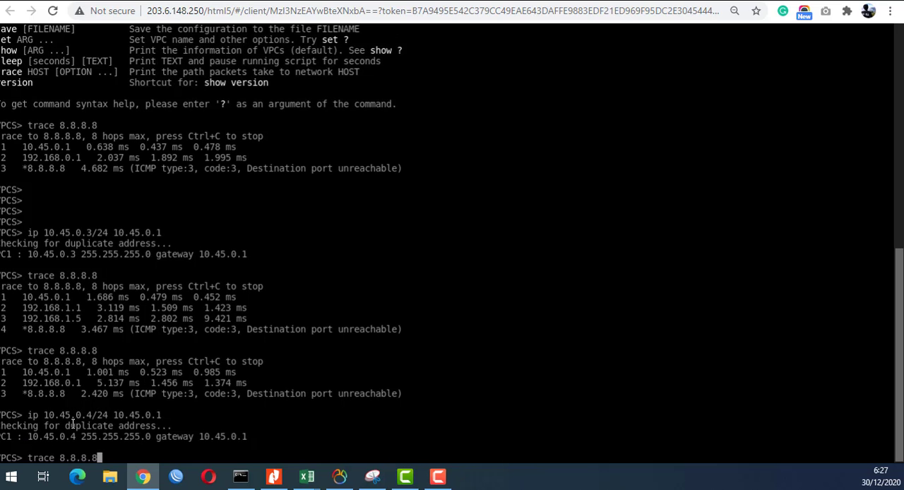
key(Return)
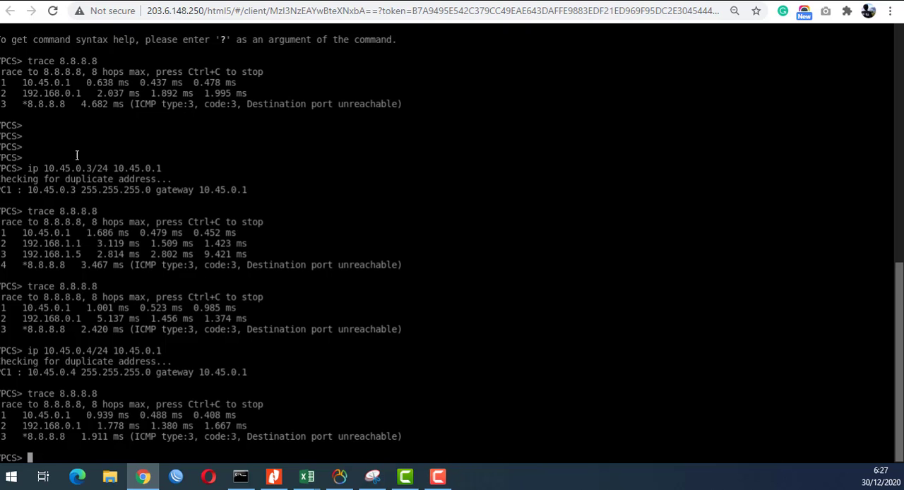
- Set PC-Kita's IP address to 10.45.0.5/24 with gateway 10.45.0.1
key(Up)
key(Up)
key(Left)
key(Left)
key(Left)
key(Left)
key(Left)
key(Left)
key(Left)
key(Left)
key(Left)
key(Left)
key(Left)
key(Left)
key(Left)
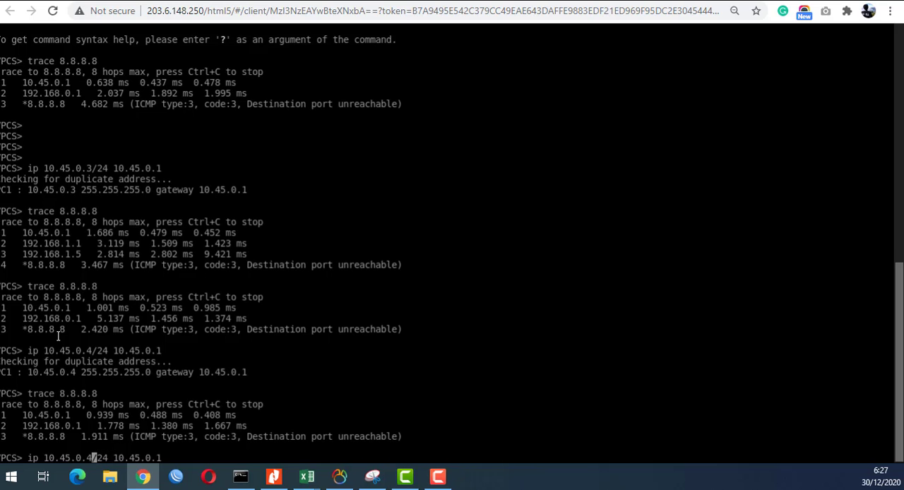
key(BackSpace)
text(5)
key(Return)
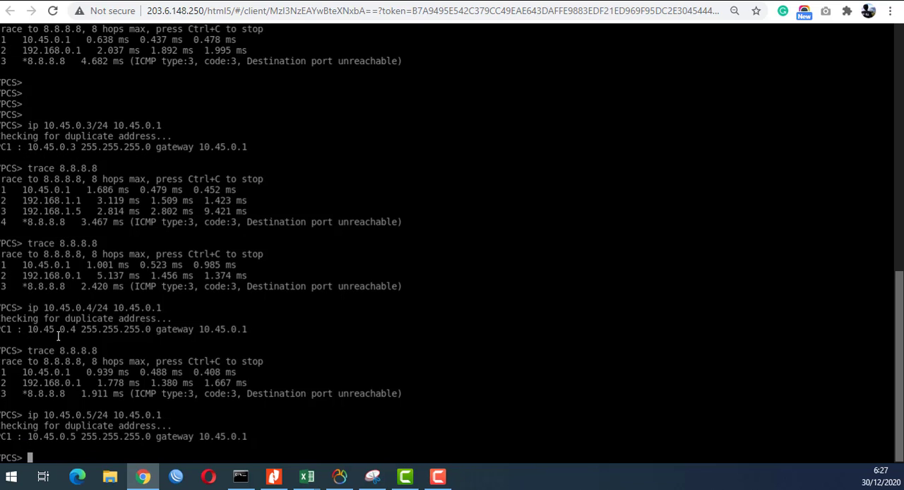
- Trace the route to 8.8.8.8 from PC-Kita using source address 10.45.0.5
key(Up)
key(Up)
key(Return)
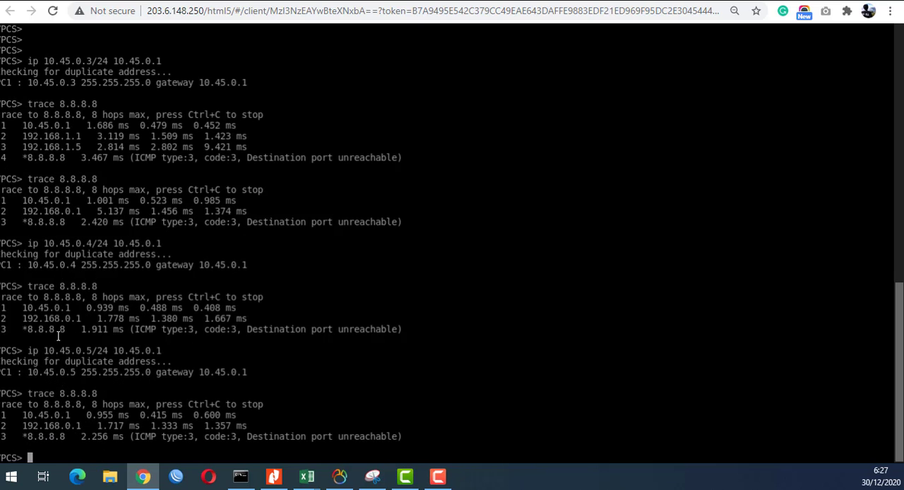
- Set PC-Kita's IP address to 10.45.0.10/24 with gateway 10.45.0.1
key(Up)
key(Up)
key(Left)
key(Left)
key(Left)
key(Left)
key(Left)
key(Left)
key(Left)
key(Left)
key(Left)
key(Left)
key(Left)
key(Left)
key(Left)
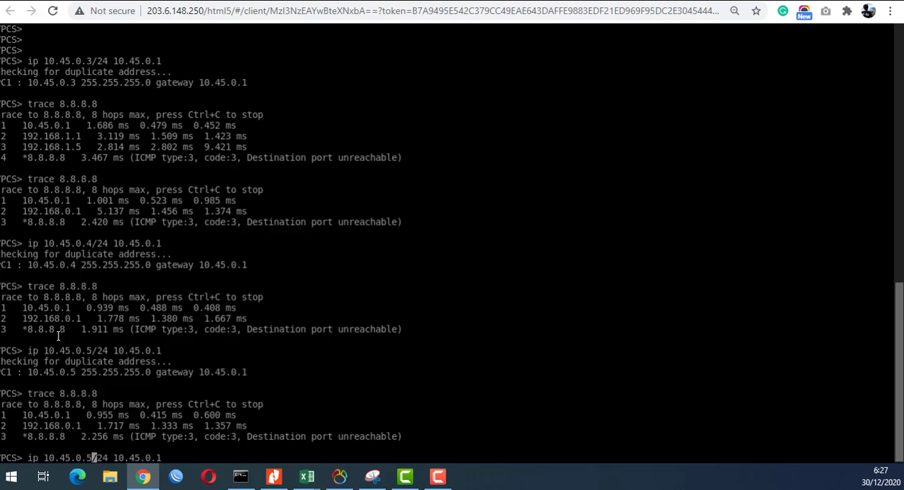
key(BackSpace)
text(10)
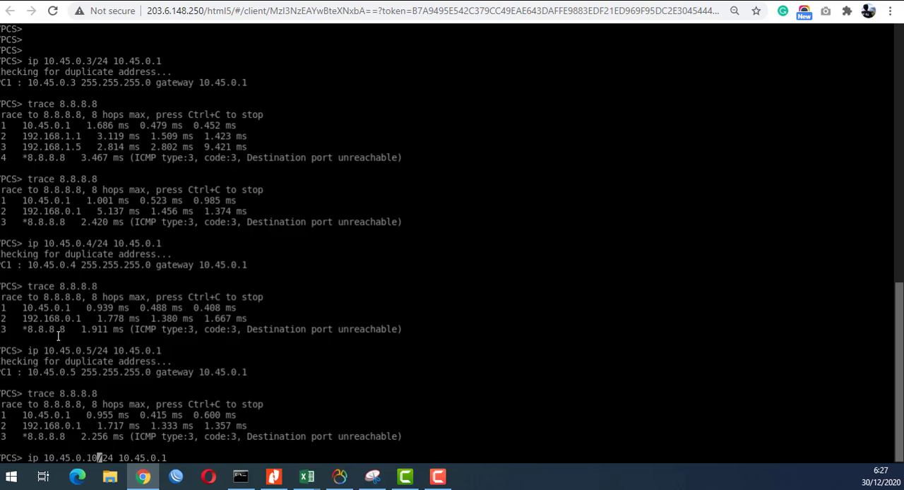
key(Return)
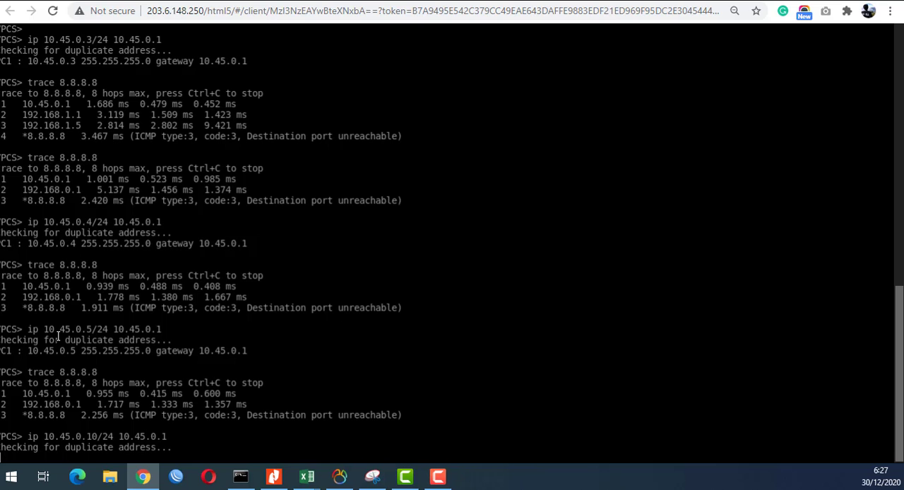
- Trace the route to 8.8.8.8 from PC-Kita using source address 10.45.0.10
key(Up)
key(Up)
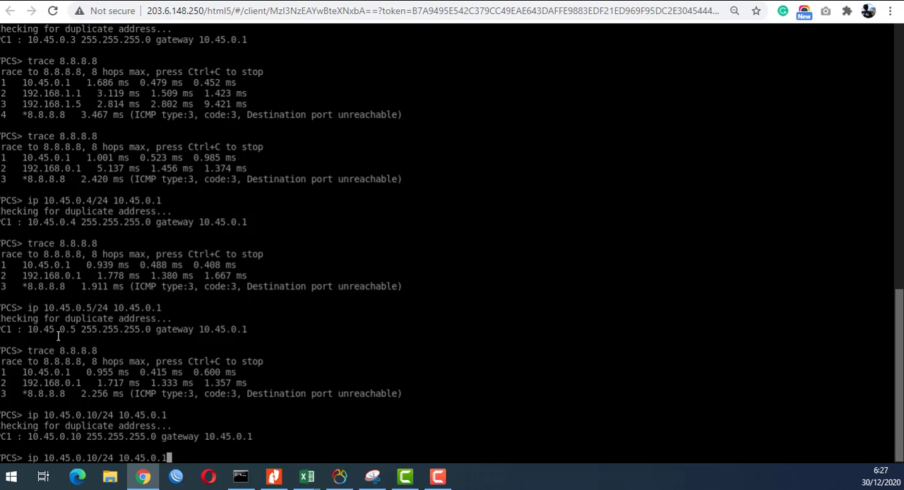
key(Return)
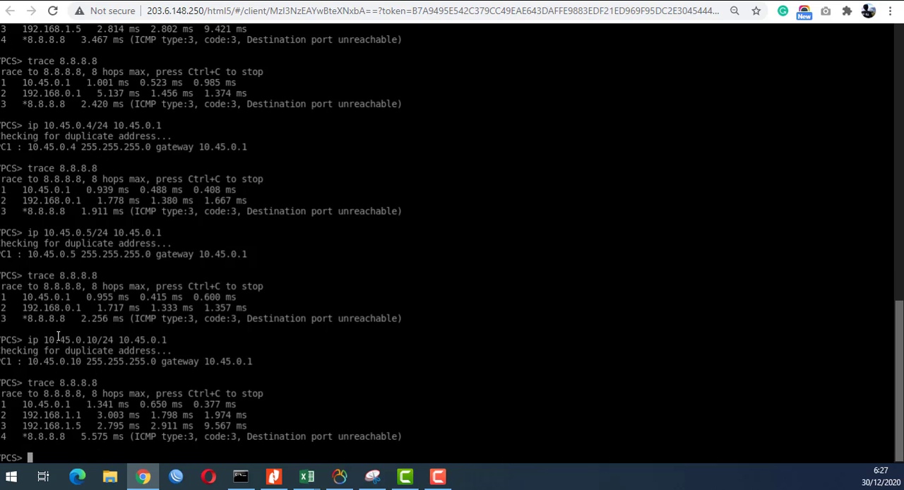
- Set PC-Kita's IP address to 10.45.0.11/24 with gateway 10.45.0.1
key(Up)
key(Up)
key(Left)
key(Left)
key(Left)
key(Left)
key(Left)
key(Left)
key(Left)
key(Left)
key(Left)
key(Left)
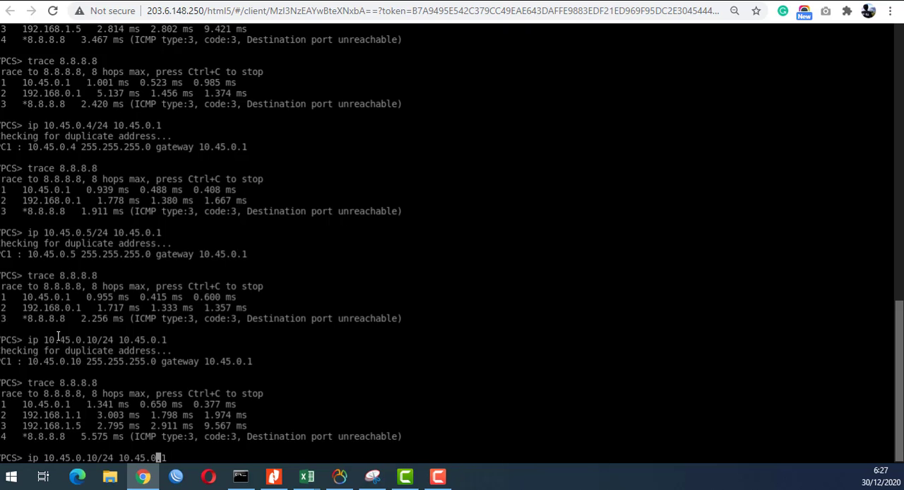
key(Left)
key(Left)
key(Left)
key(BackSpace)
text(1)
key(Return)
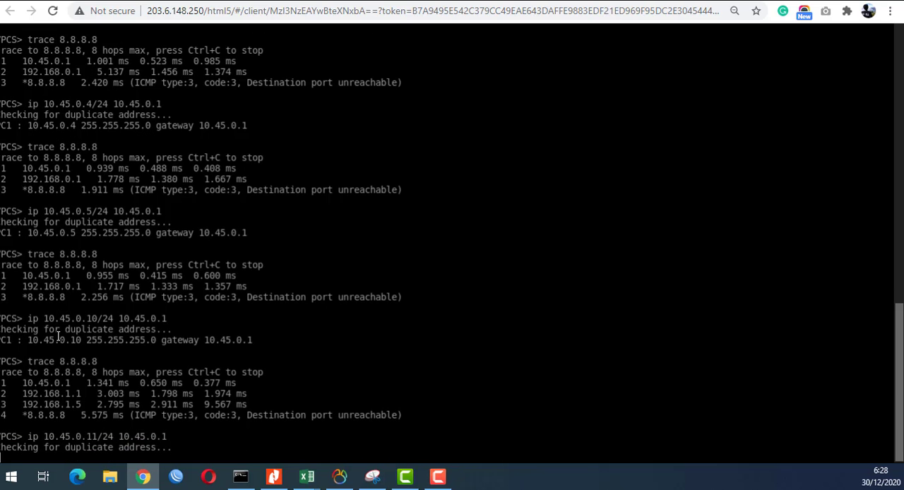
- Trace the route to 8.8.8.8 from PC-Kita using source address 10.45.0.11, and return to the network topology
key(Up)
key(Up)
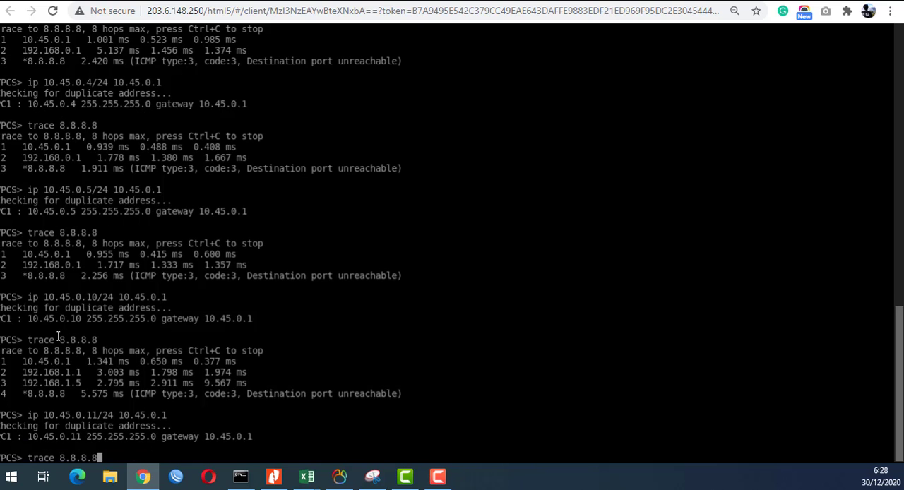
key(Return)
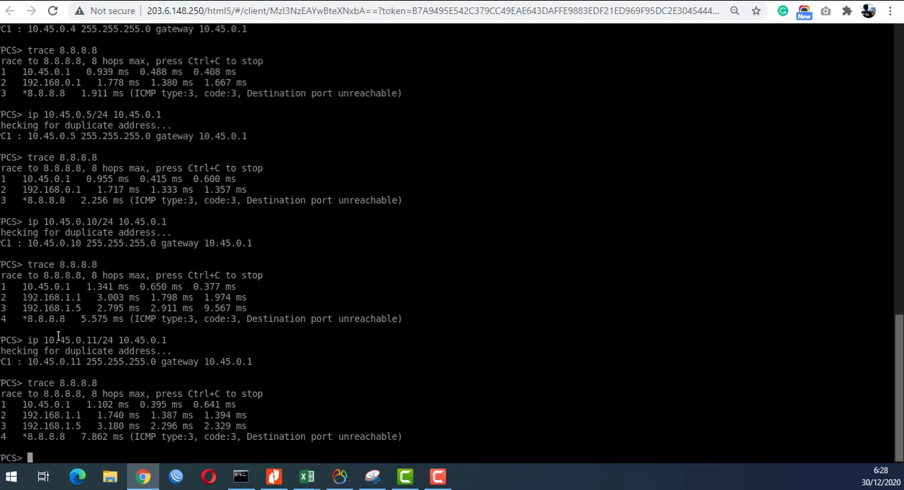
click(71, 1)
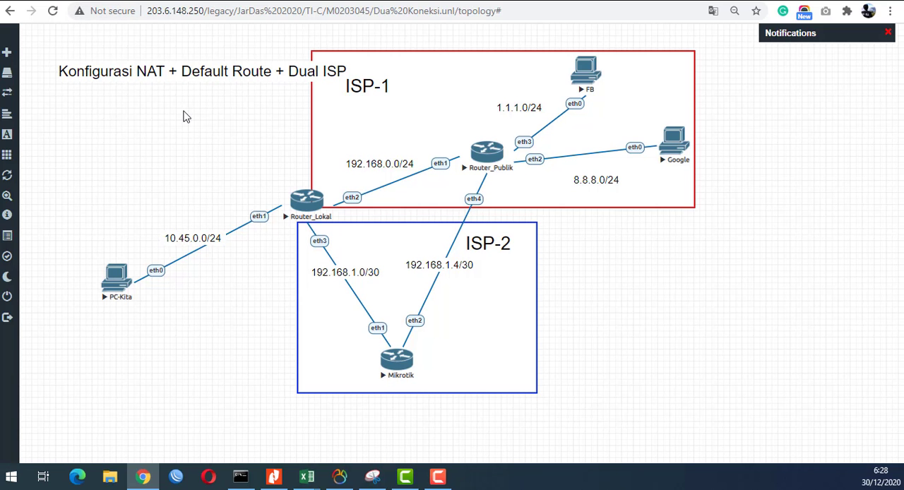